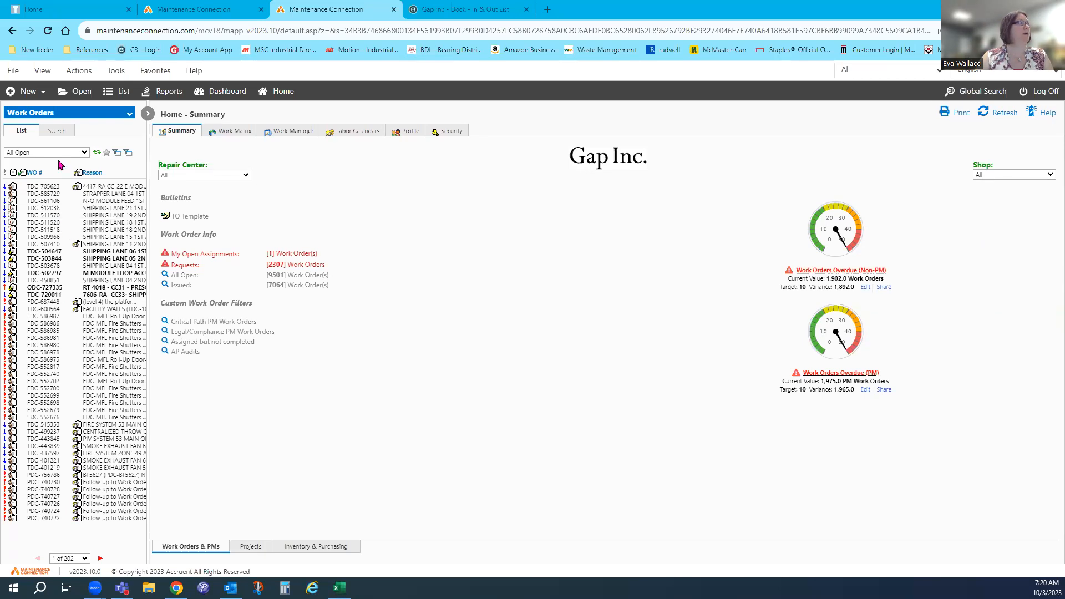
# Step: Open the Inventory module's search in the other Maintenance Connection session and run it by Mfg Number with a blank search value
pyautogui.click(195, 10)
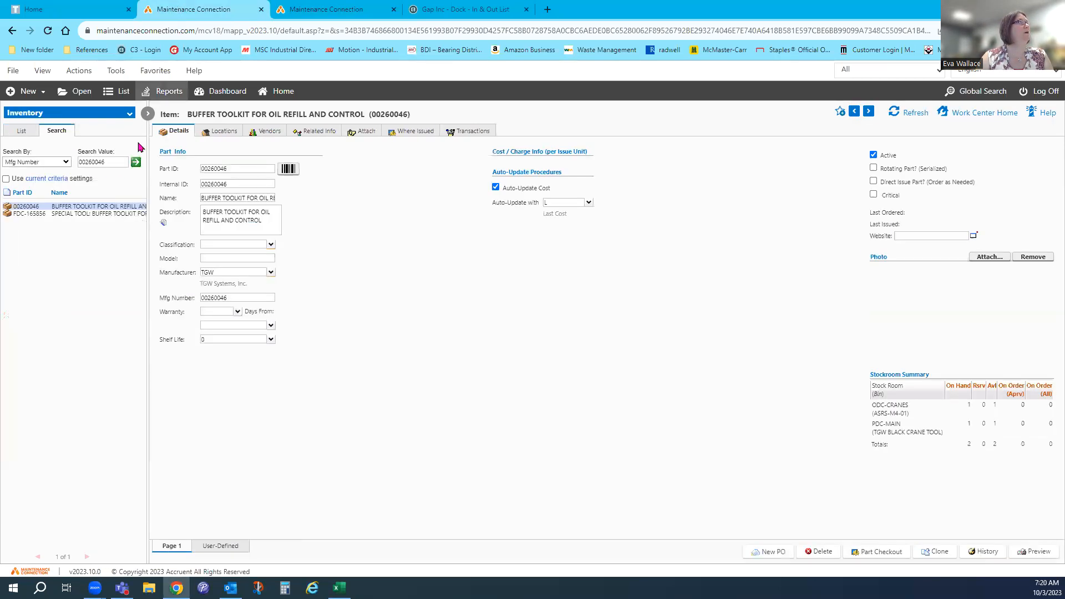
pyautogui.click(109, 115)
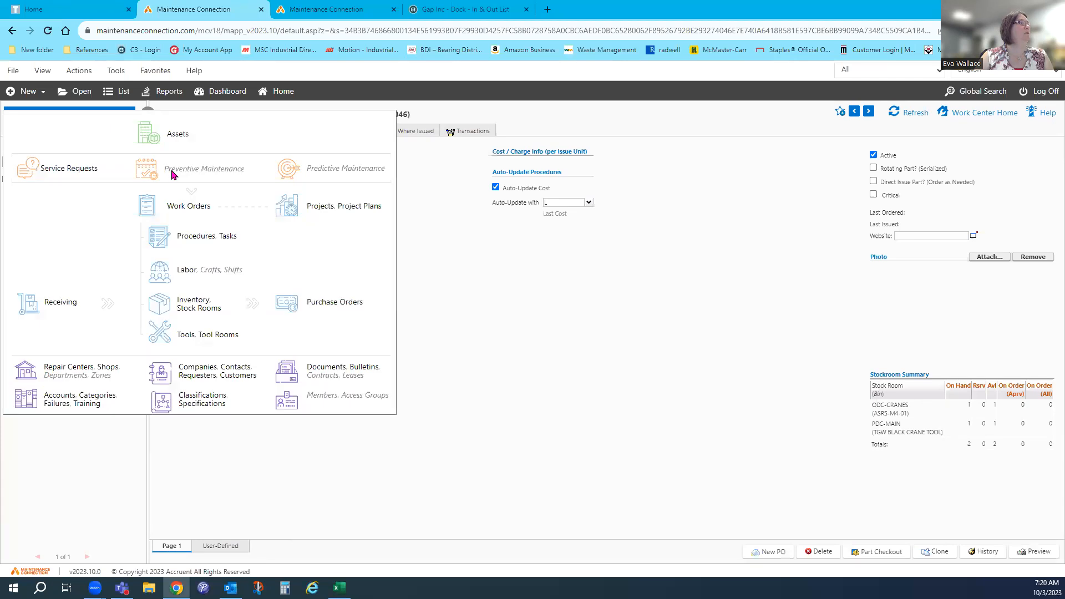
pyautogui.click(203, 301)
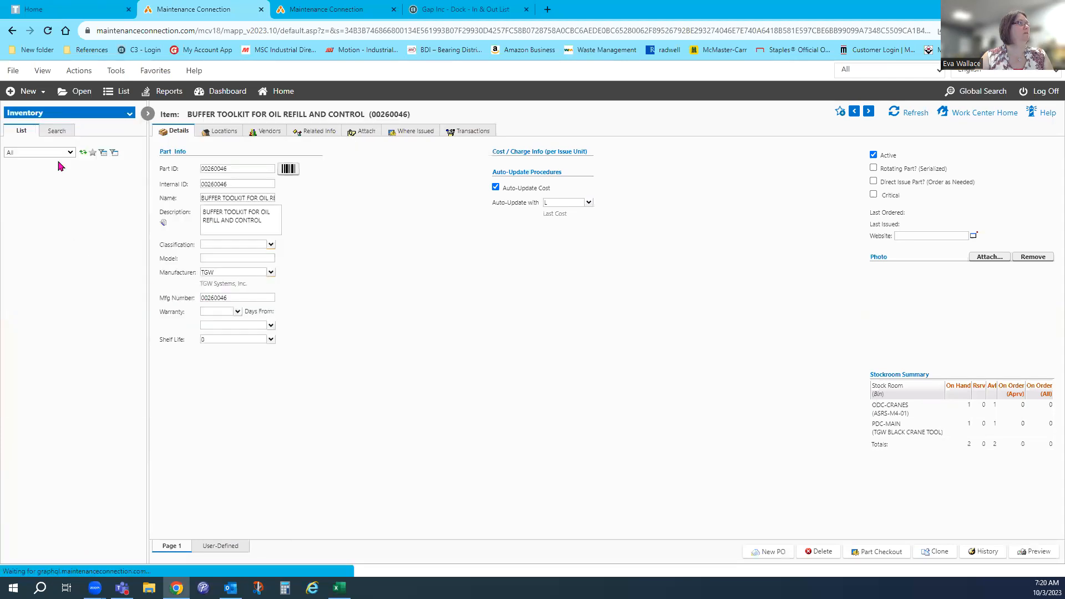
pyautogui.click(56, 133)
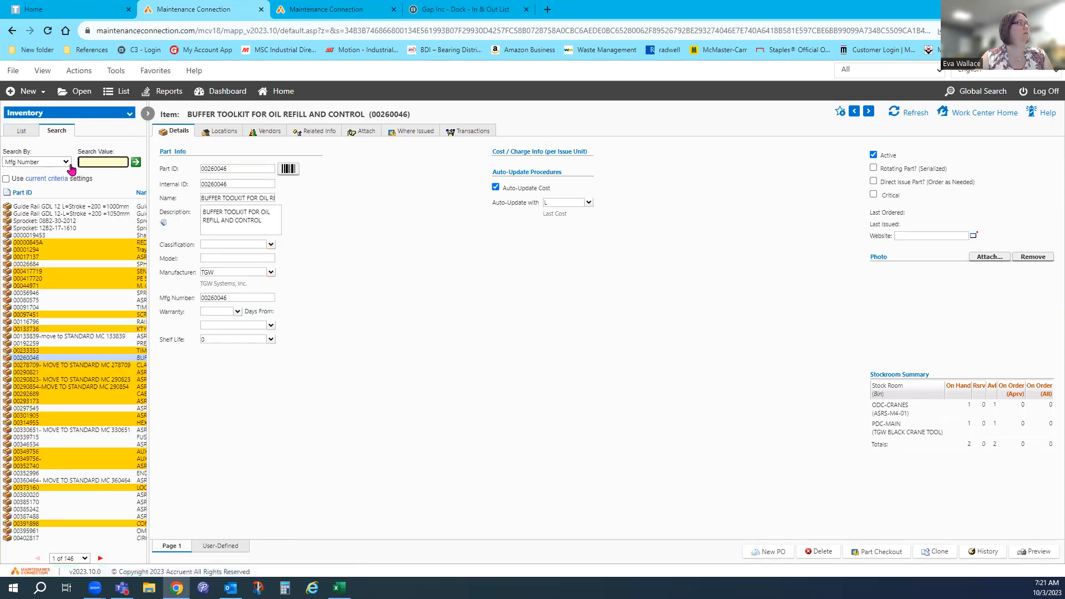
pyautogui.click(136, 164)
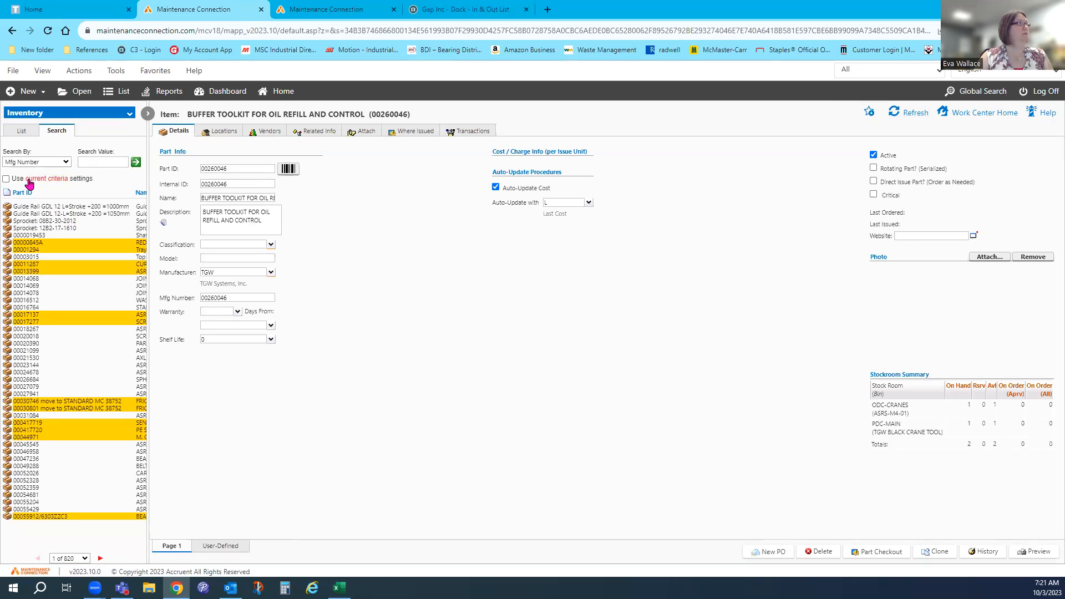
# Step: Set the inventory criteria's repair center to ODC and rerun the search using the current criteria settings
pyautogui.click(32, 179)
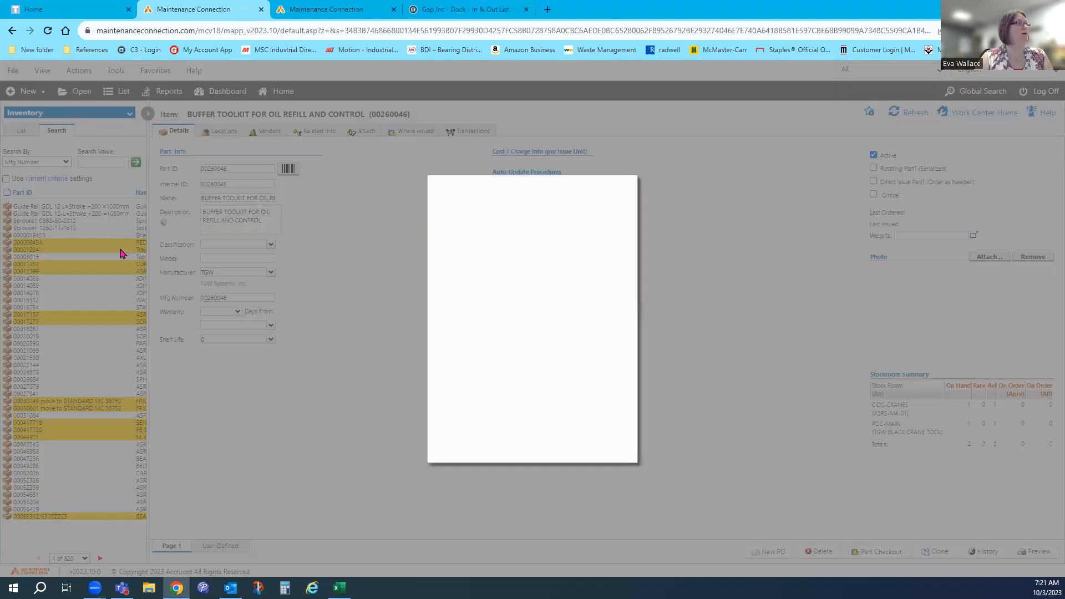
pyautogui.click(508, 300)
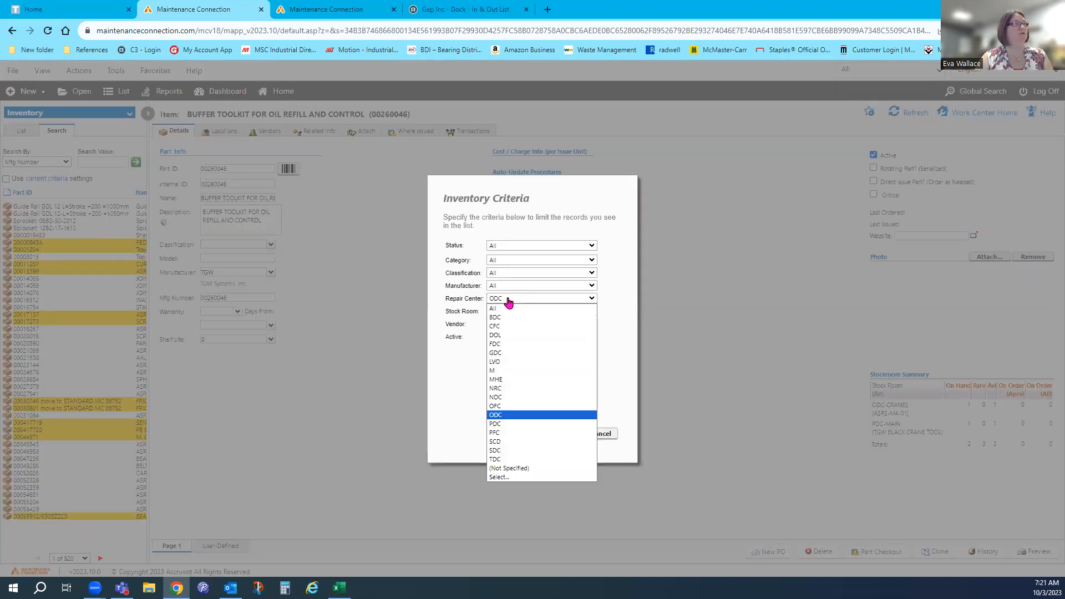
pyautogui.click(513, 416)
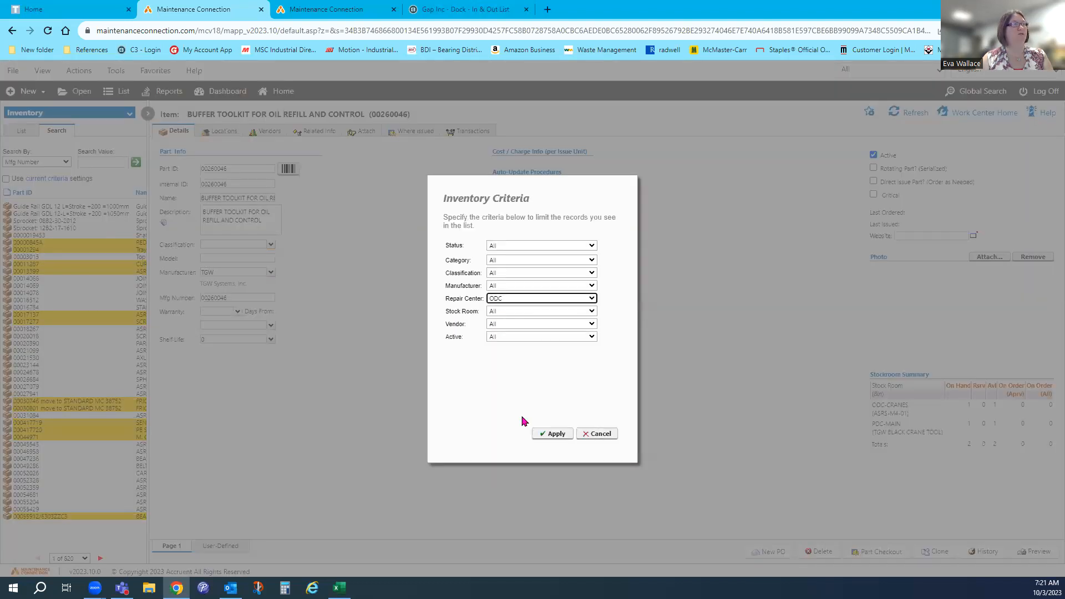
pyautogui.click(546, 436)
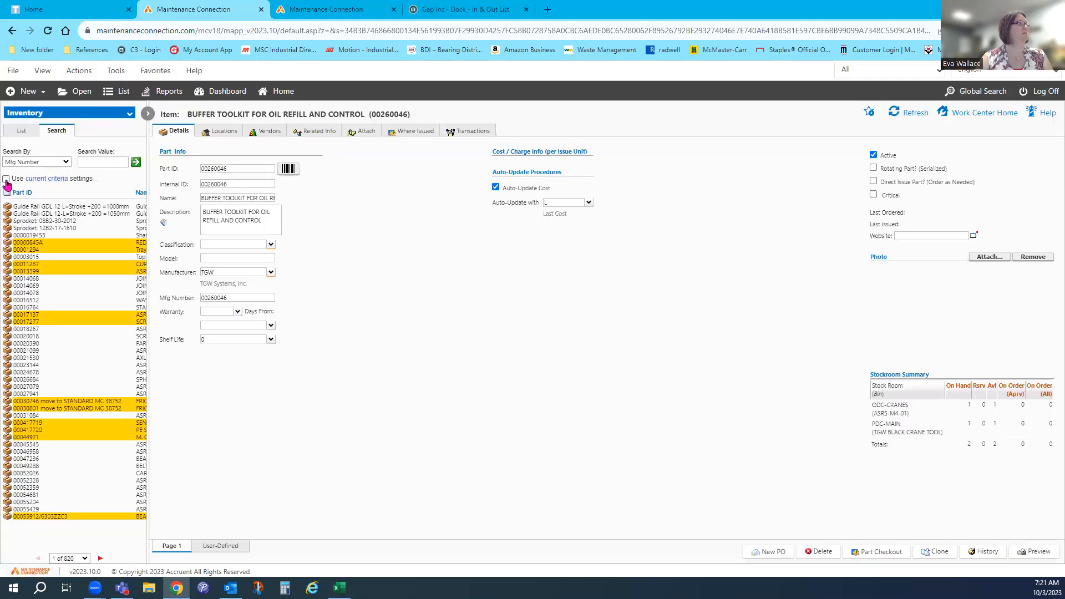
pyautogui.click(136, 164)
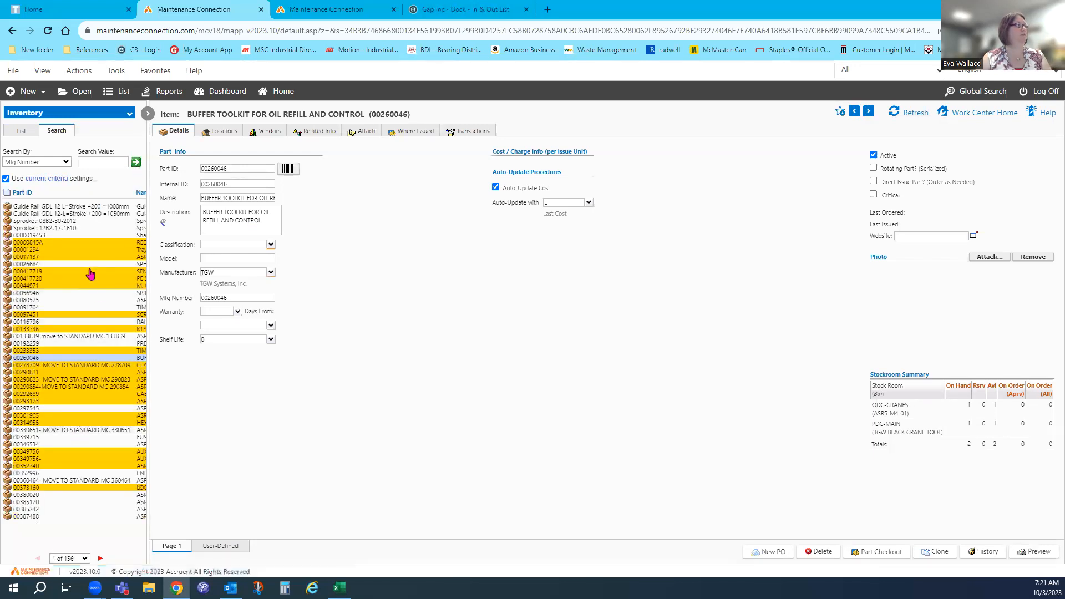
# Step: Restrict the current inventory criteria to Active items and apply them to the parts search
pyautogui.click(61, 194)
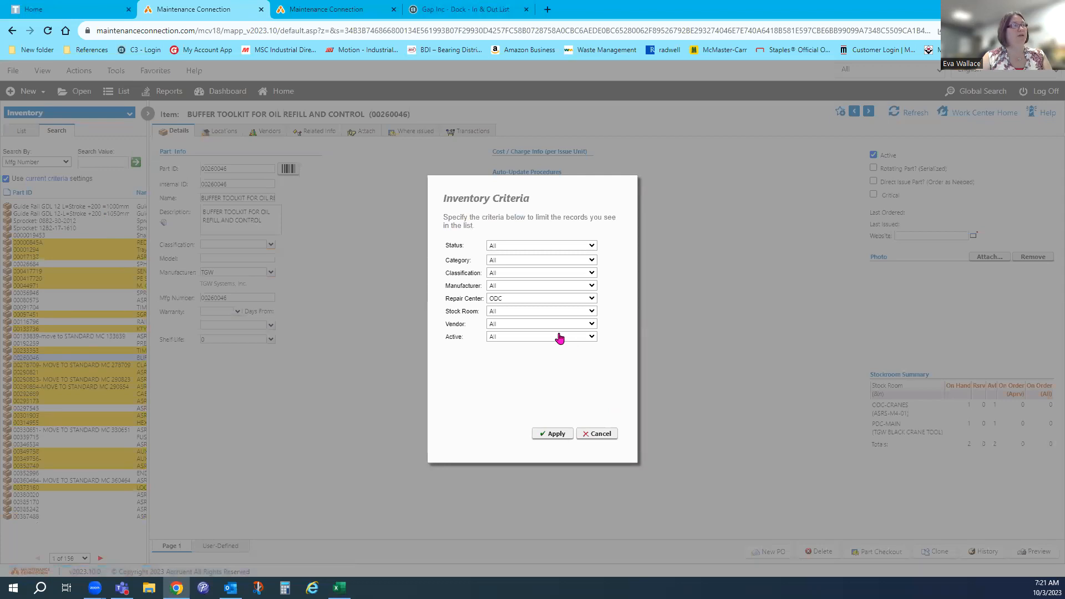
pyautogui.click(559, 337)
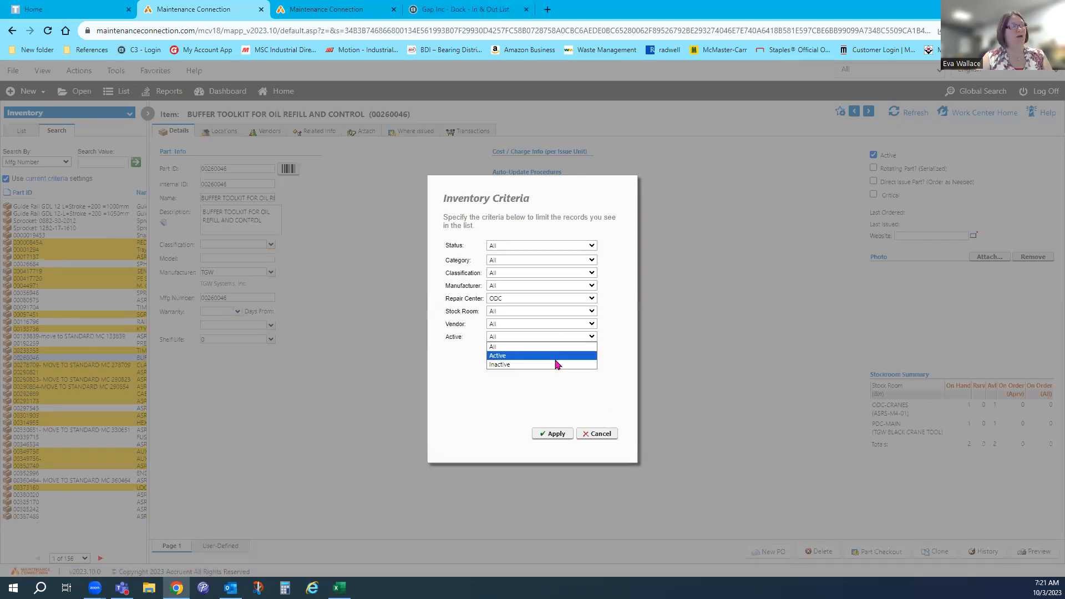
pyautogui.click(556, 357)
pyautogui.click(553, 432)
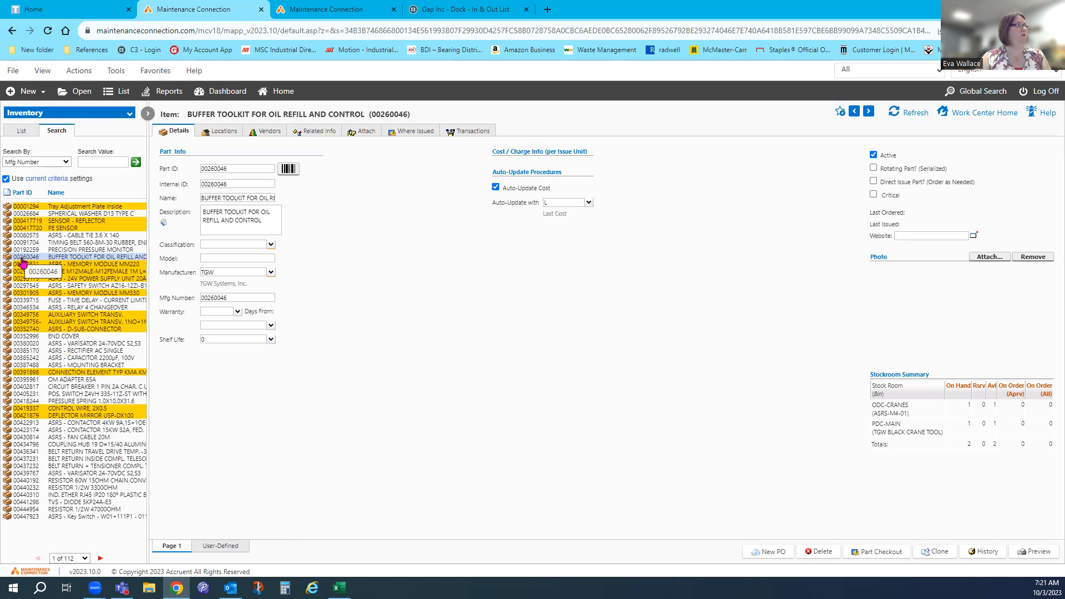
# Step: Copy the buffer toolkit's internal ID and open the Inventory search in the Maintenance Connection session showing the Work Orders home summary
pyautogui.moveTo(229, 184); pyautogui.dragTo(198, 189)
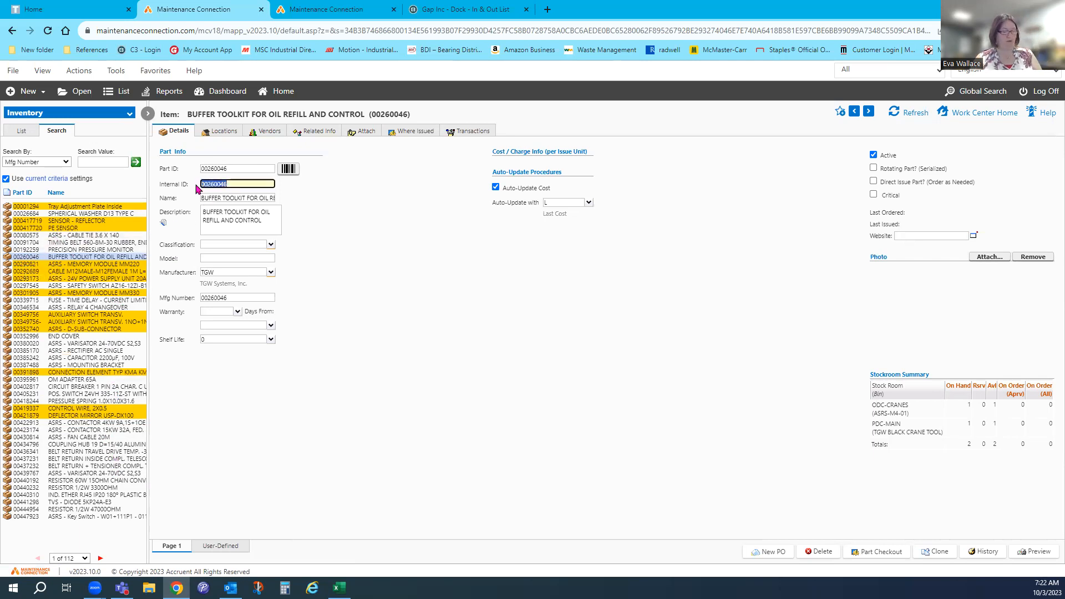
pyautogui.click(433, 105)
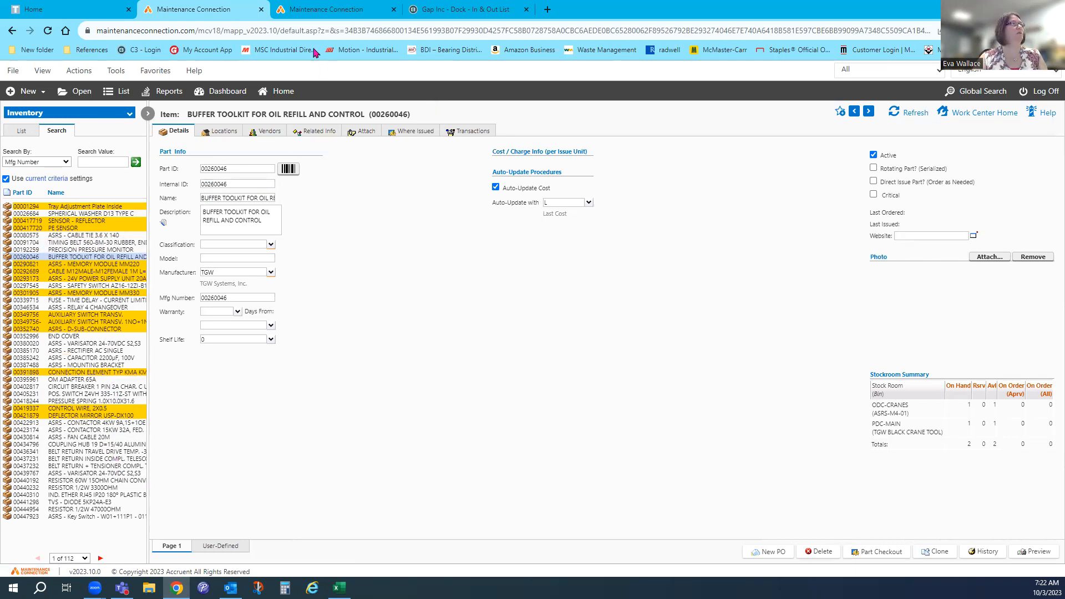
pyautogui.click(311, 9)
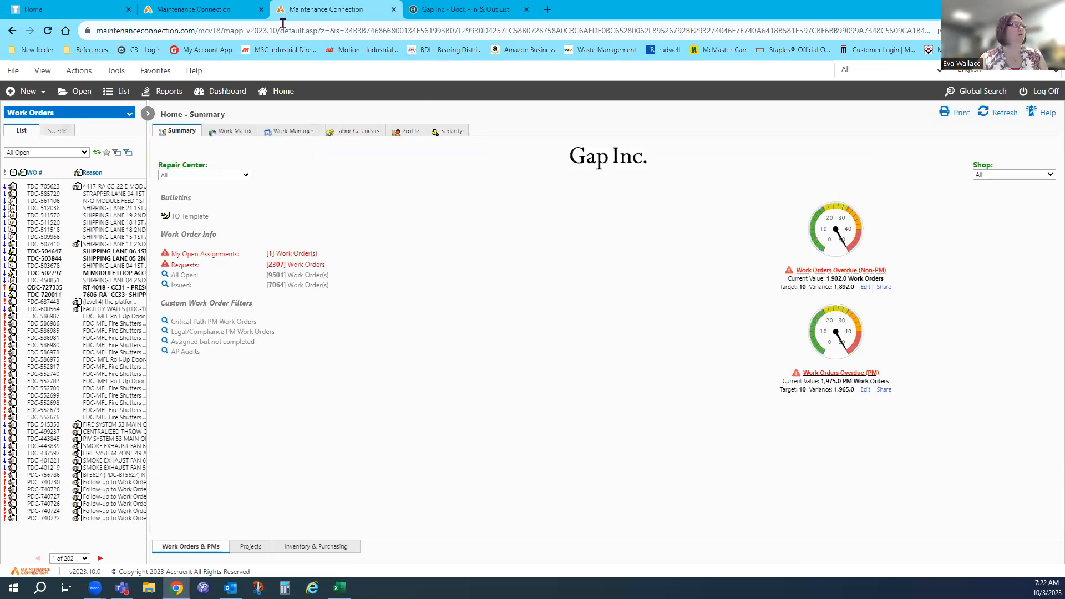
pyautogui.click(71, 116)
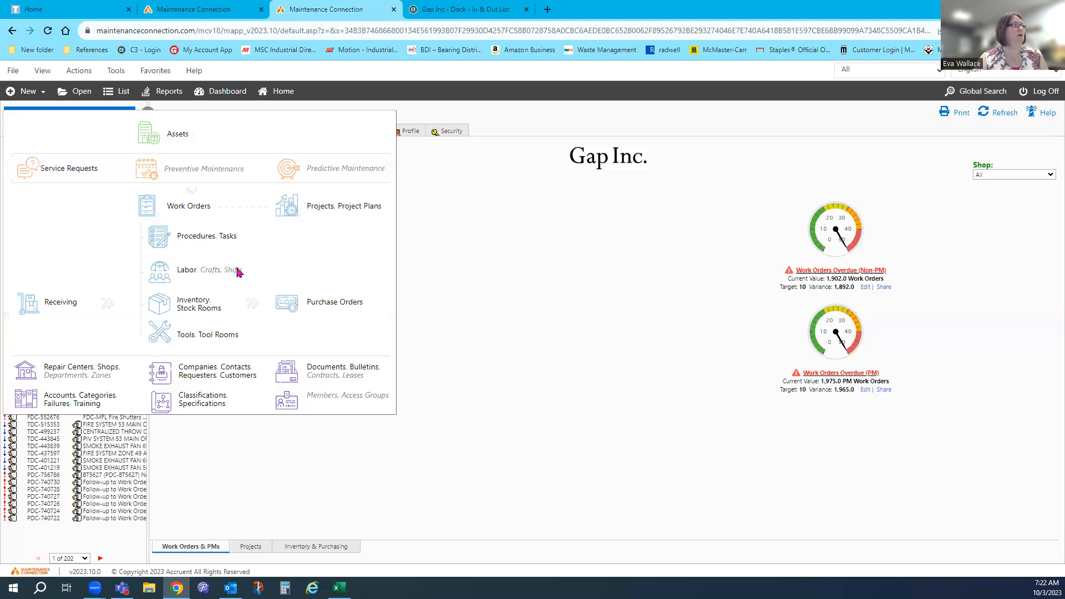
pyautogui.click(183, 301)
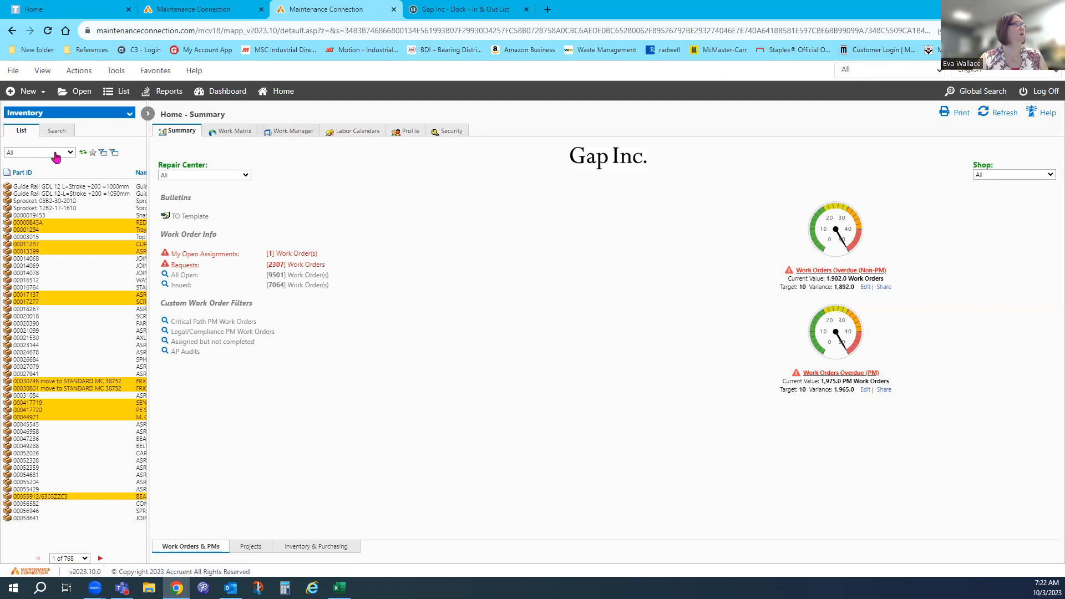
pyautogui.click(57, 131)
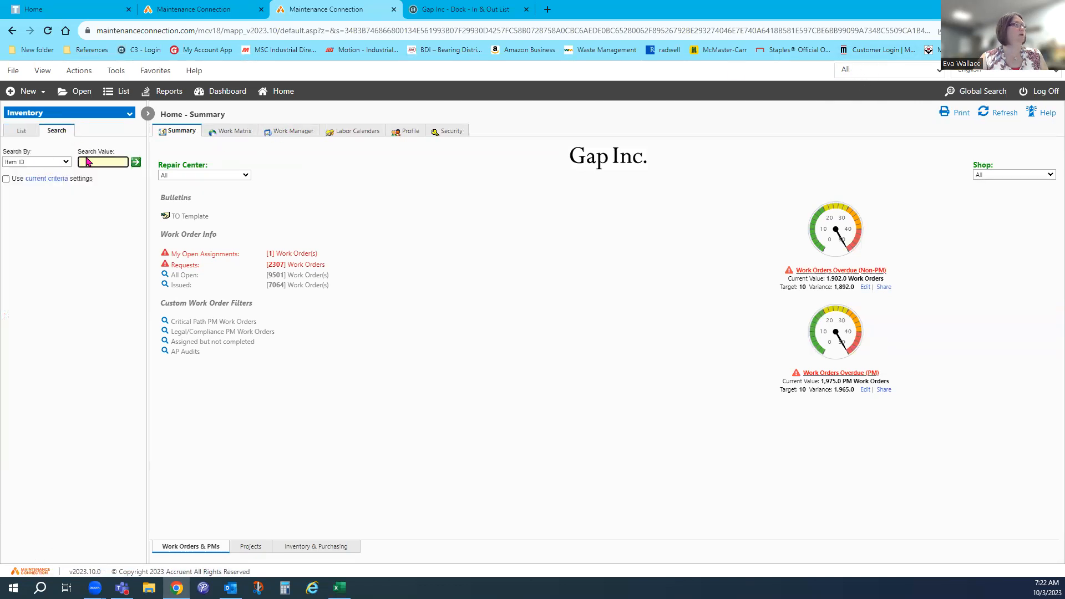
# Step: Run a Global Search of the inventory for 00260046 and open the records 00260046 and FDC-165856
pyautogui.click(62, 165)
pyautogui.click(60, 172)
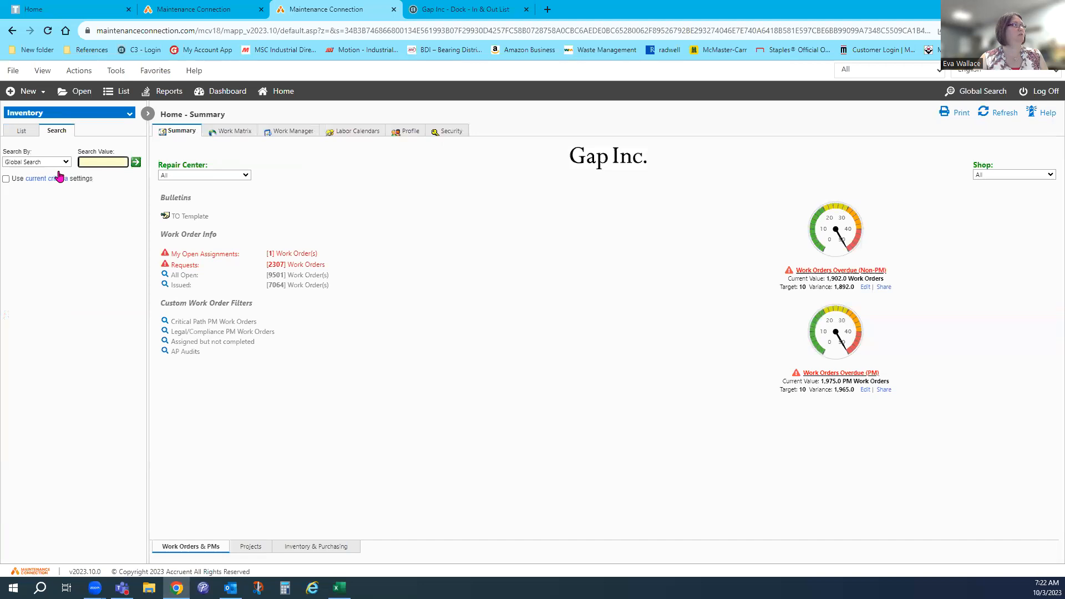
pyautogui.click(93, 164)
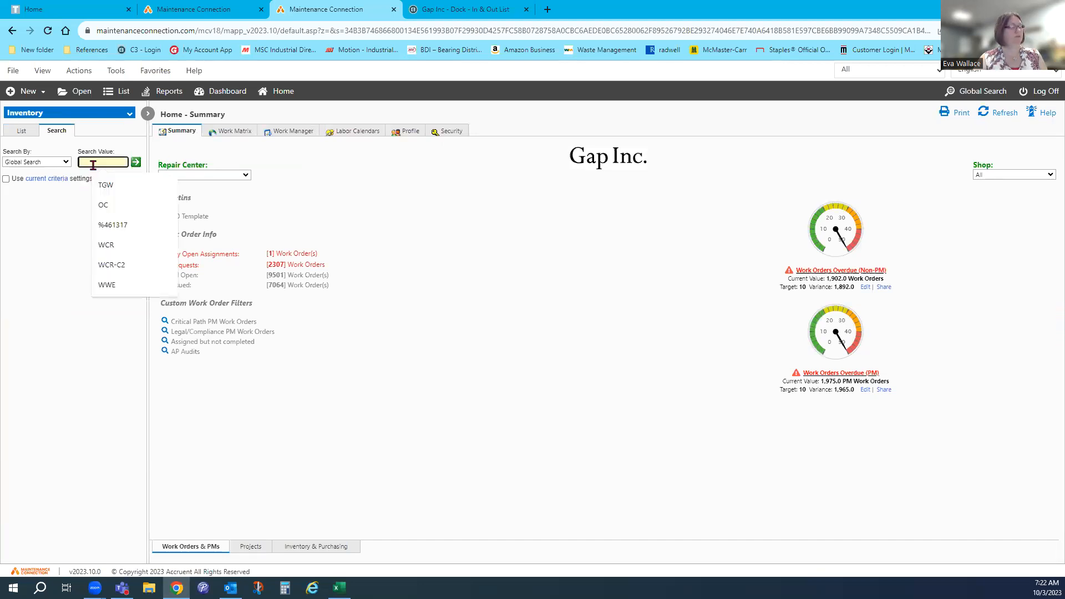
pyautogui.write('00261046')
pyautogui.press('Return')
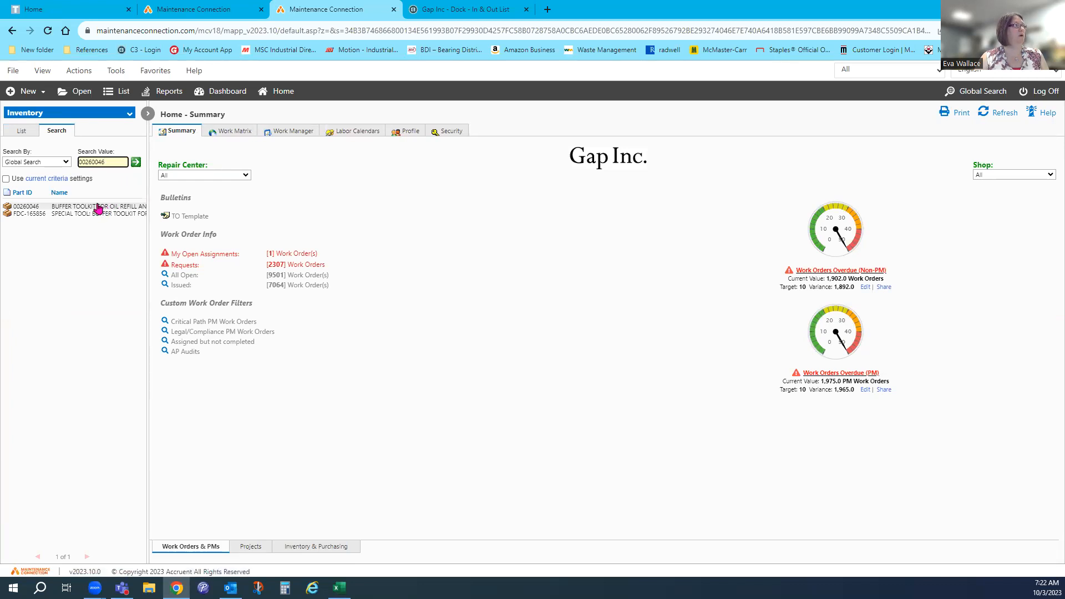
pyautogui.click(96, 210)
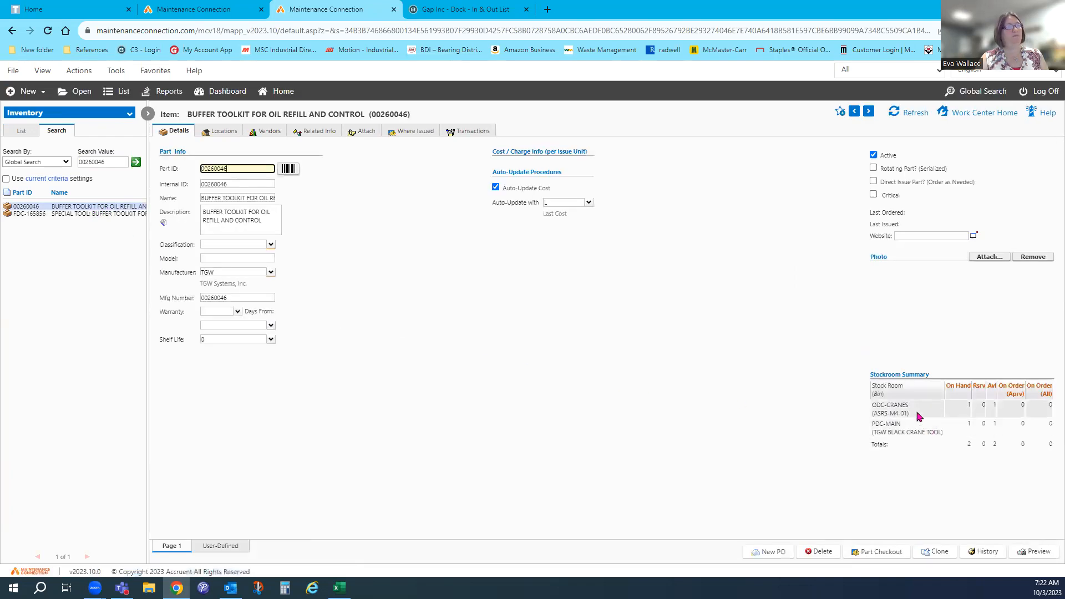
pyautogui.click(106, 216)
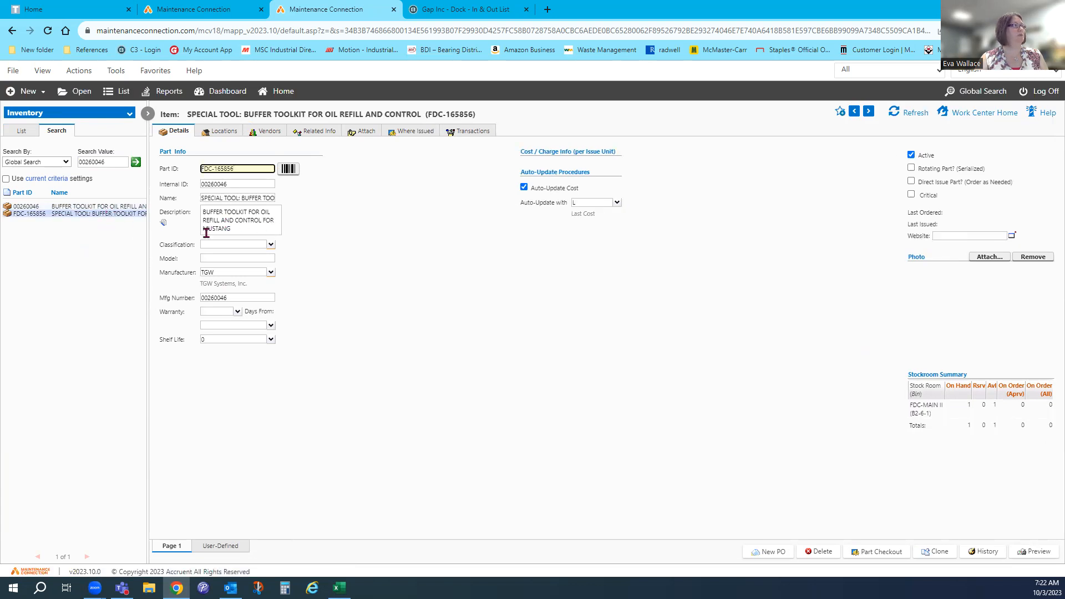
# Step: Repeat the search for 00260046 by Mfg Number and check the manufacturer number field of part FDC-165856
pyautogui.click(64, 162)
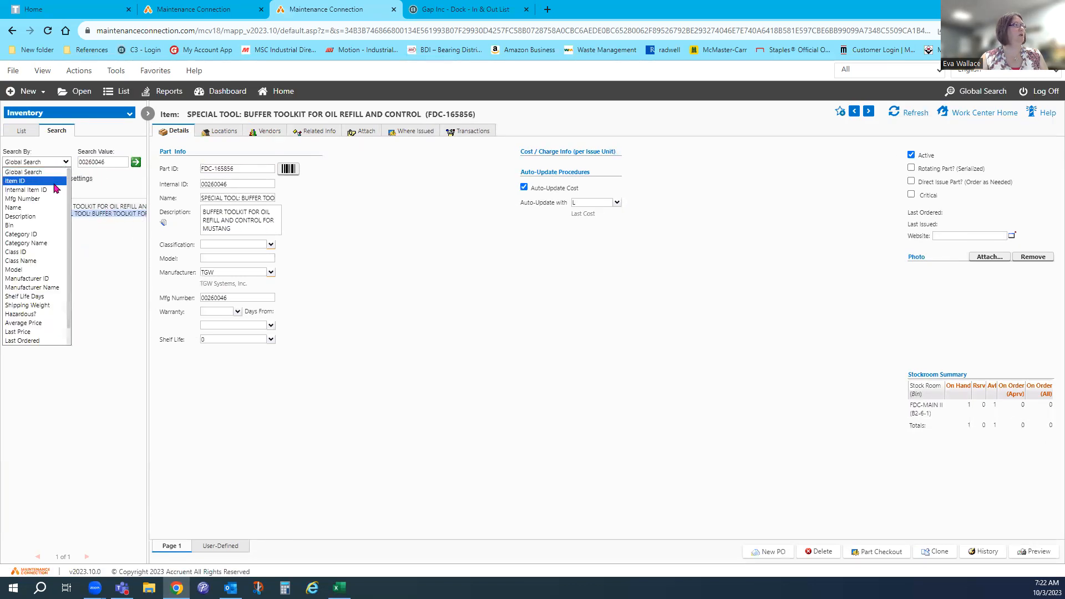
pyautogui.click(50, 199)
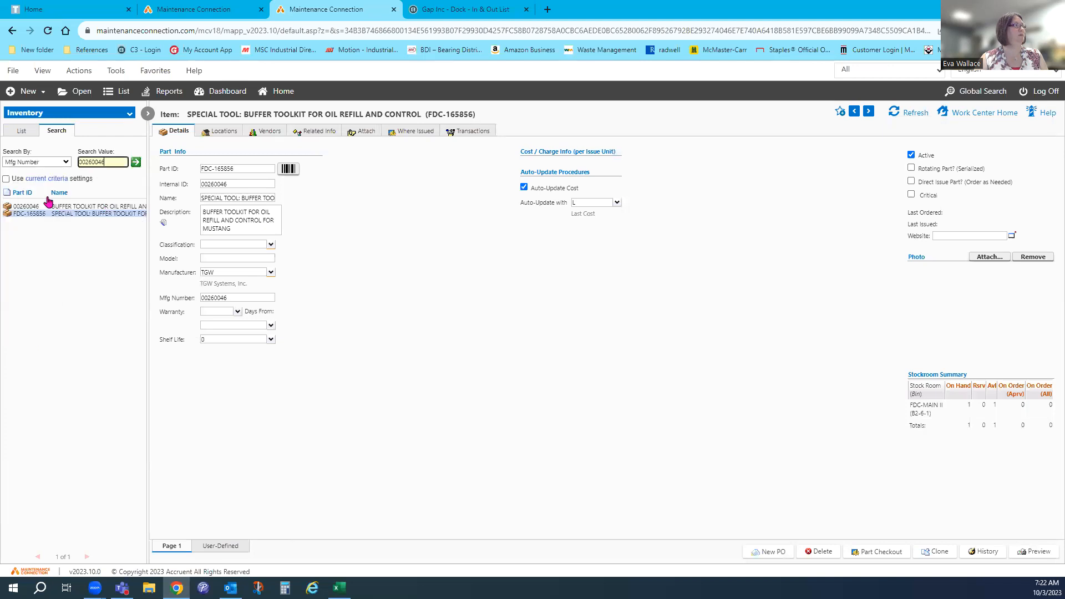
pyautogui.click(135, 165)
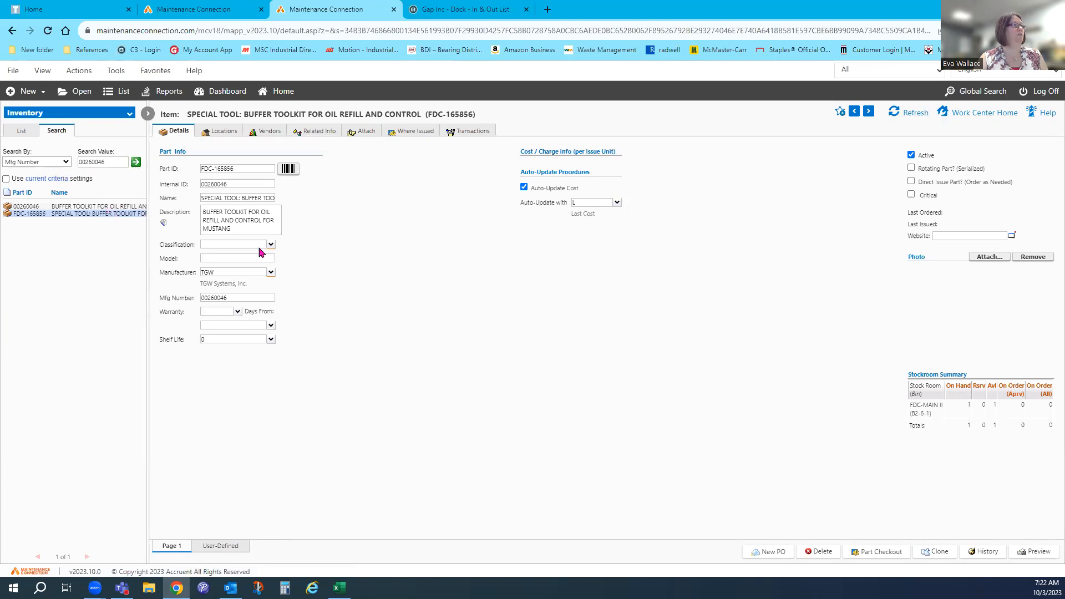
pyautogui.moveTo(207, 284); pyautogui.dragTo(233, 309)
pyautogui.click(234, 300)
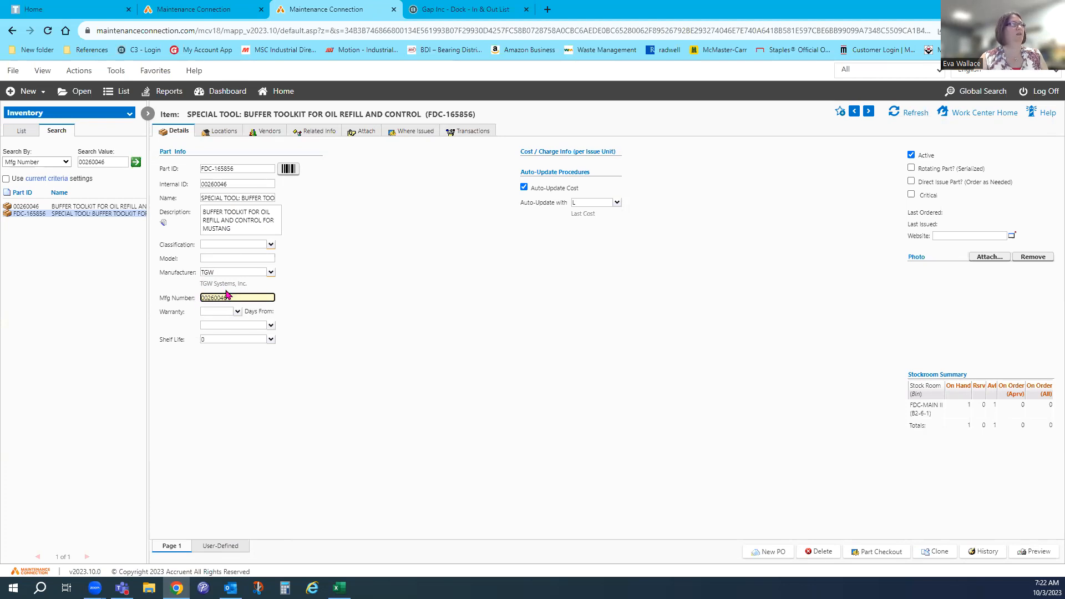
# Step: Set the search type back to Global Search and compare the details of parts 00260046 and FDC-165856
pyautogui.click(38, 162)
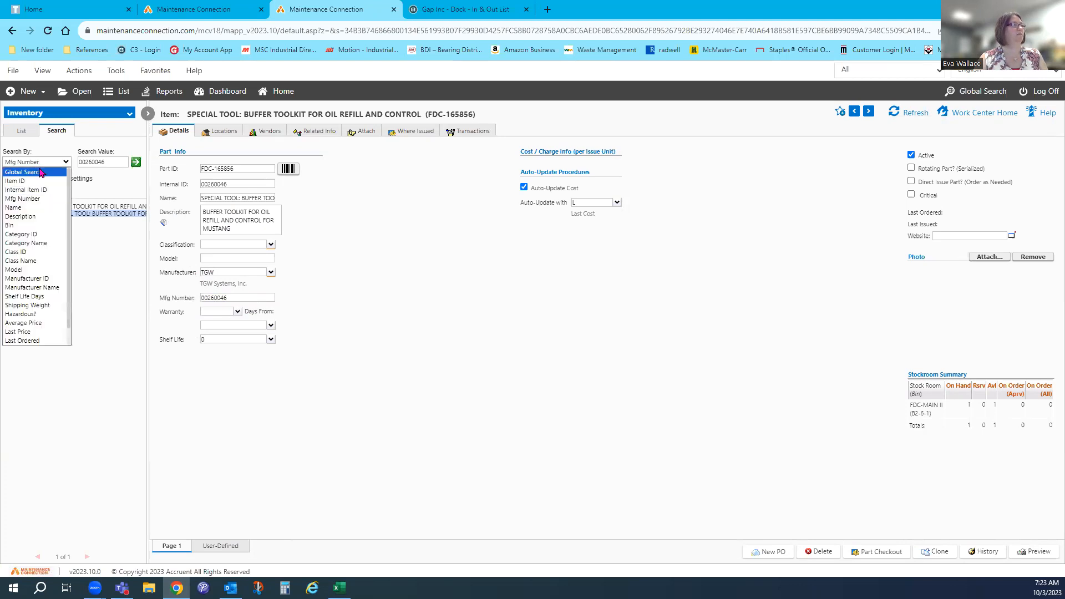
pyautogui.click(40, 172)
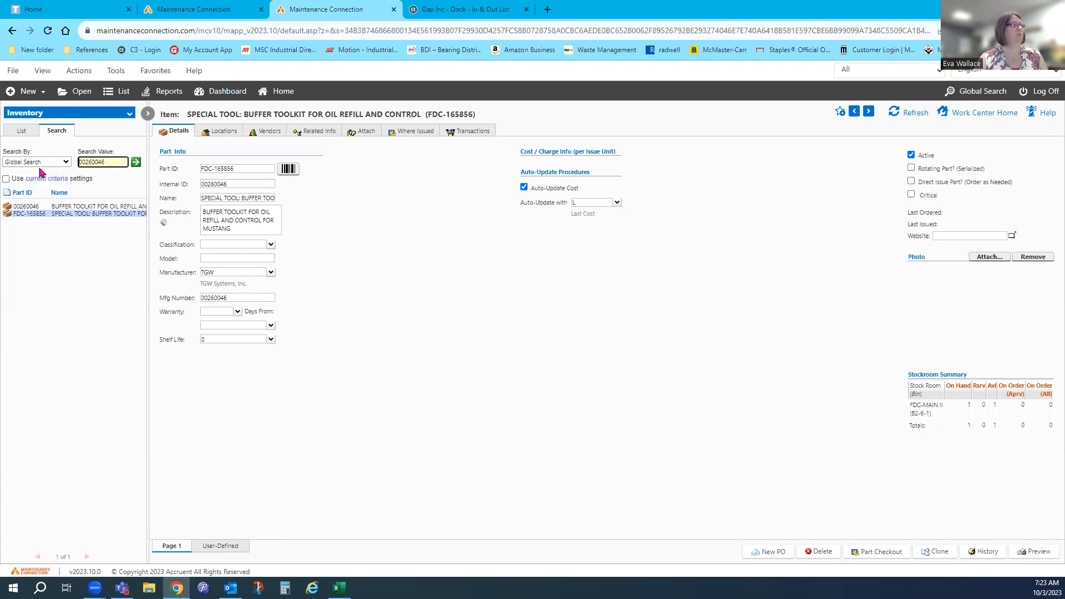
pyautogui.click(102, 207)
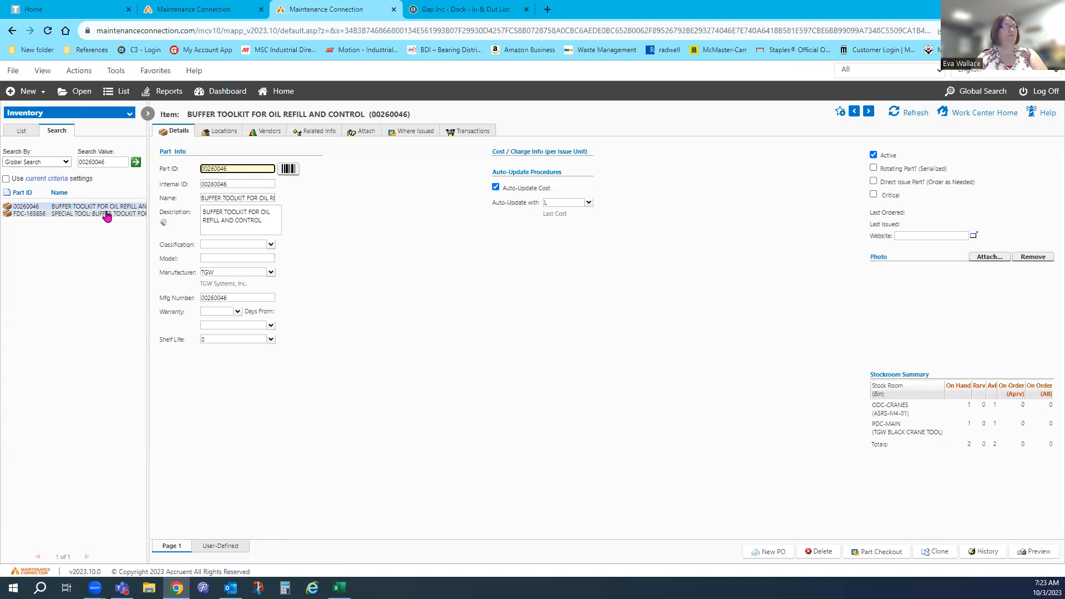
pyautogui.click(107, 214)
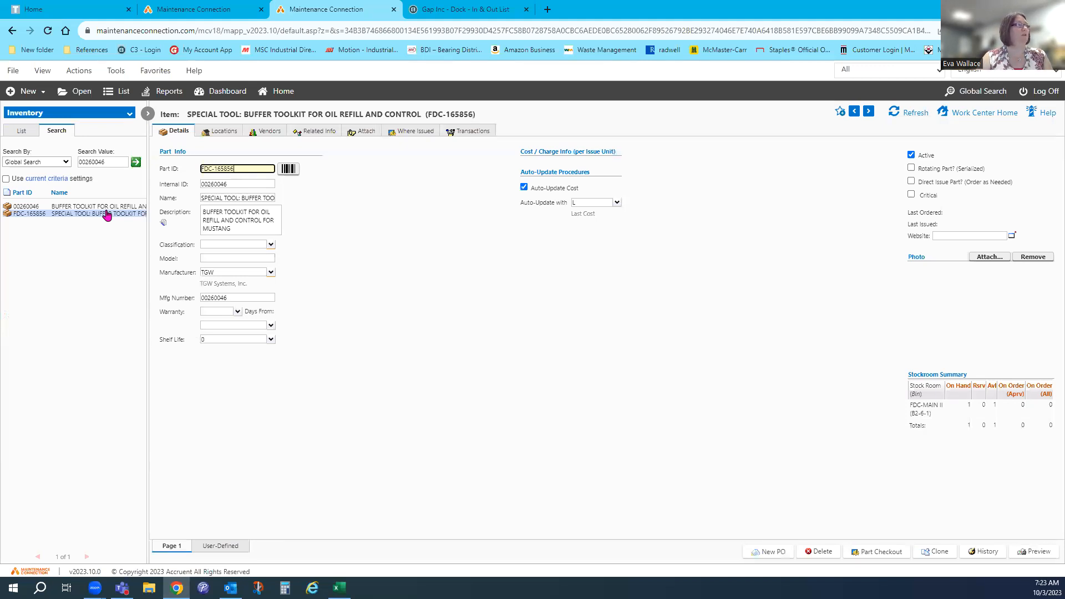
# Step: Inspect the TGW vendor entry of part FDC-165856 without changing it, and view the vendors of part 00260046
pyautogui.click(276, 132)
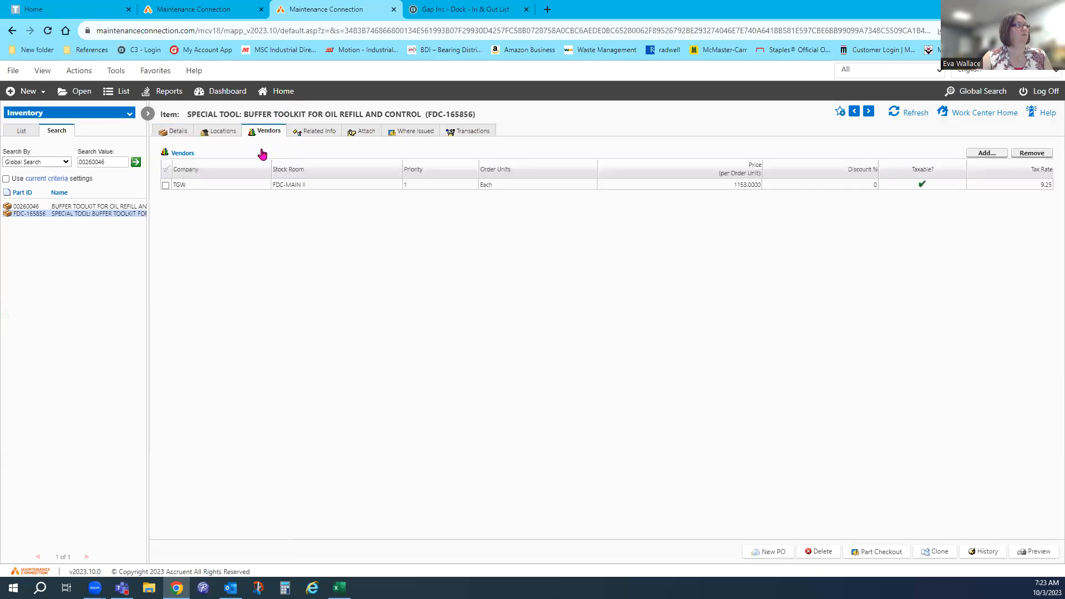
pyautogui.doubleClick(217, 188)
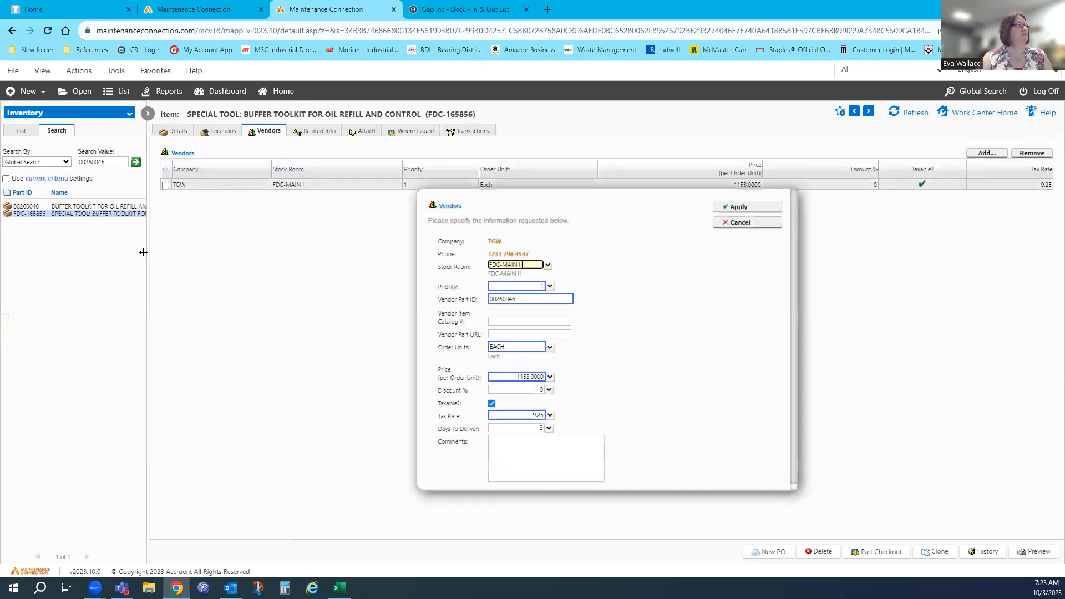
pyautogui.click(736, 222)
pyautogui.click(67, 206)
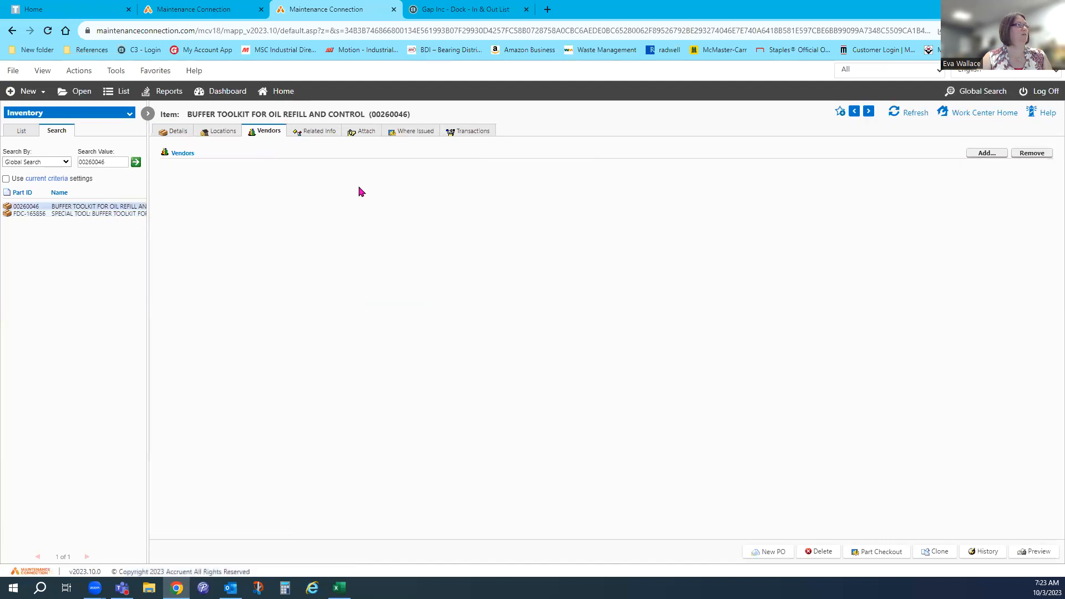
# Step: Return to the part's details, and review the component types offered for Attribute-1 in the Naming Convention check list workbook in Excel
pyautogui.click(222, 132)
pyautogui.click(168, 134)
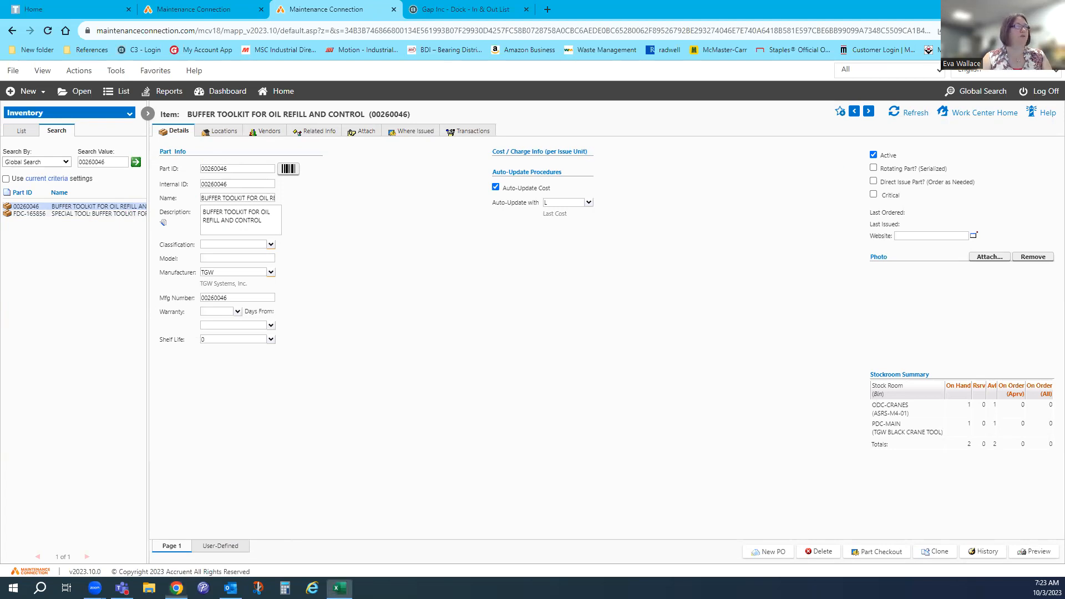
pyautogui.moveTo(1064, 146); pyautogui.dragTo(579, 144)
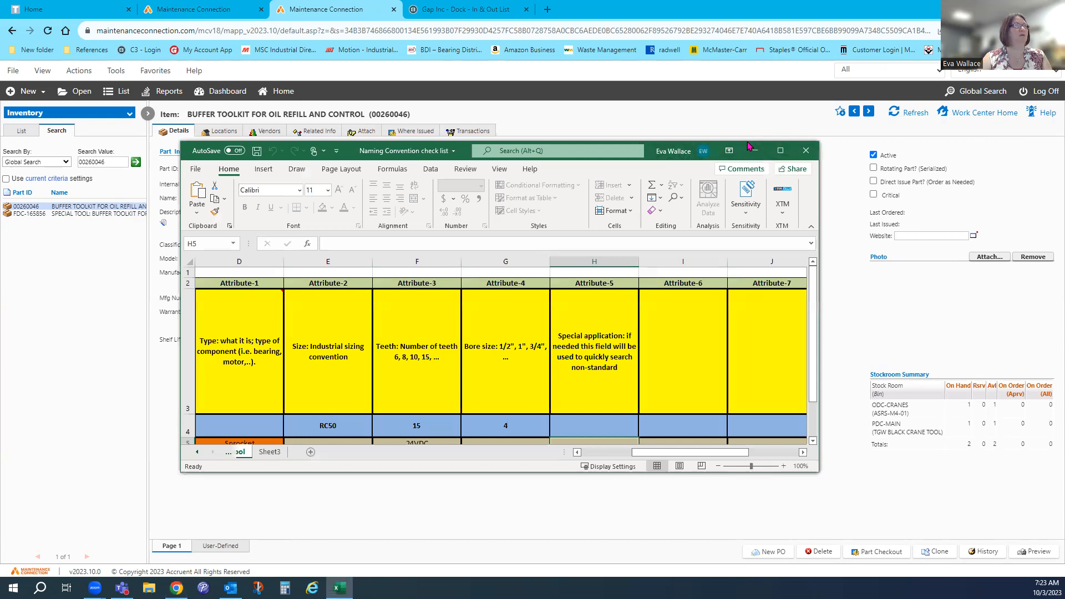
pyautogui.click(782, 152)
pyautogui.click(66, 304)
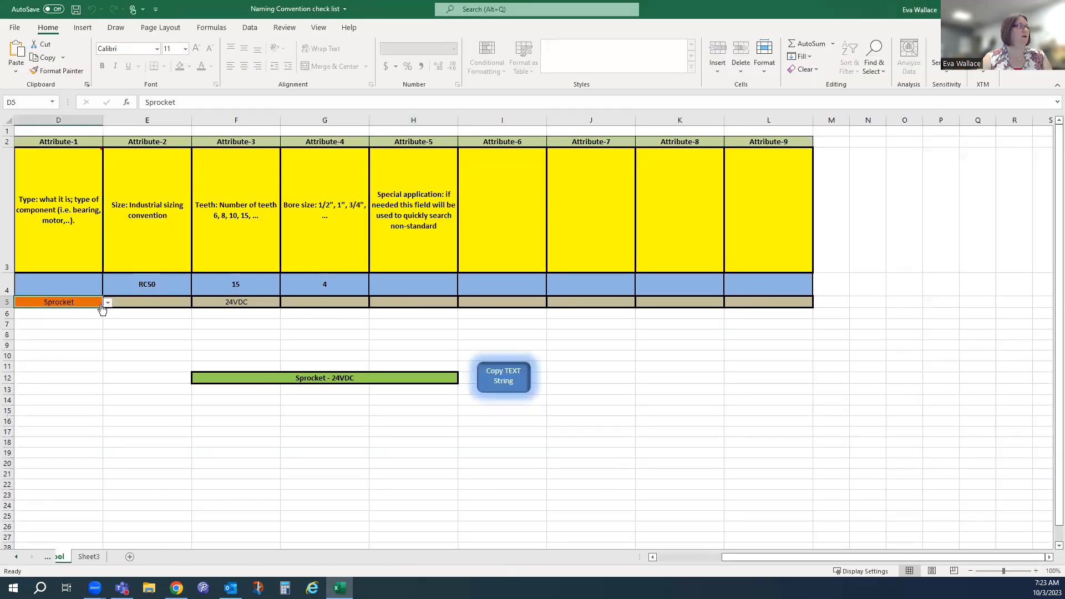
pyautogui.click(108, 303)
pyautogui.moveTo(105, 362); pyautogui.dragTo(102, 320)
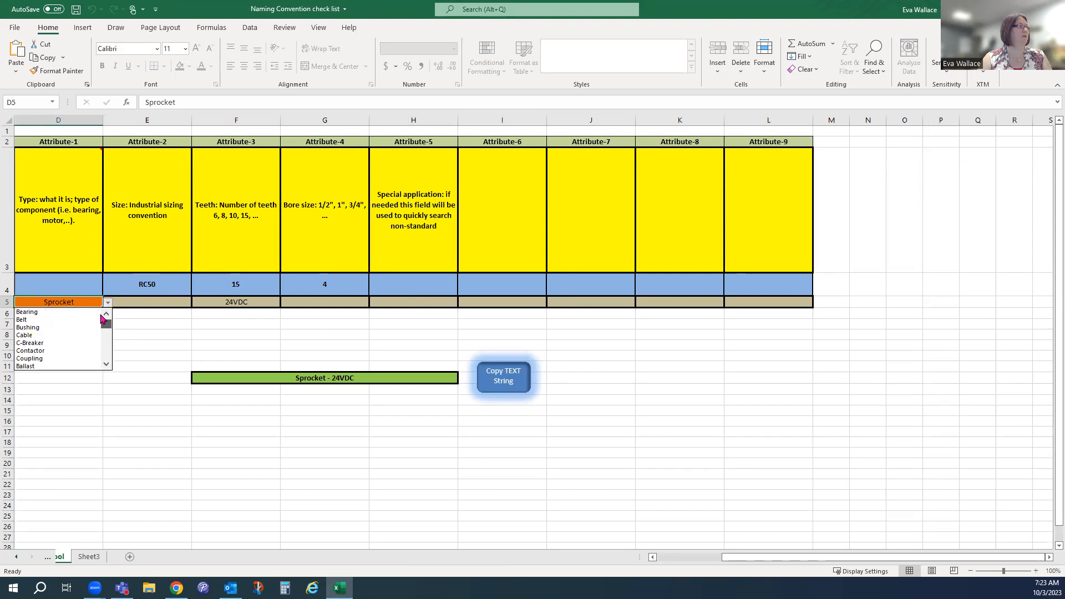
pyautogui.press('Escape')
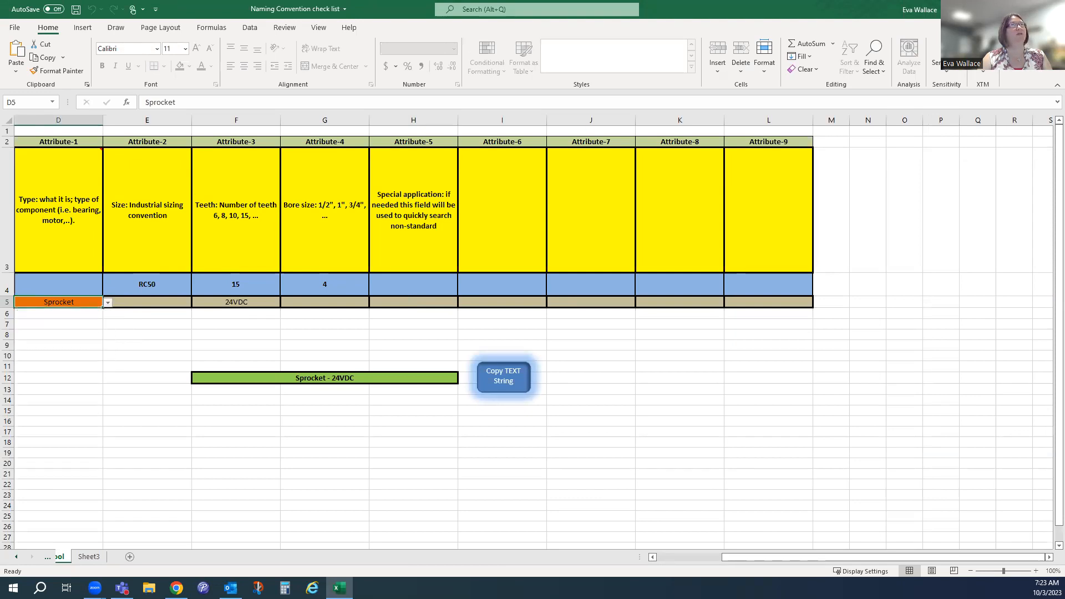
pyautogui.click(1001, 9)
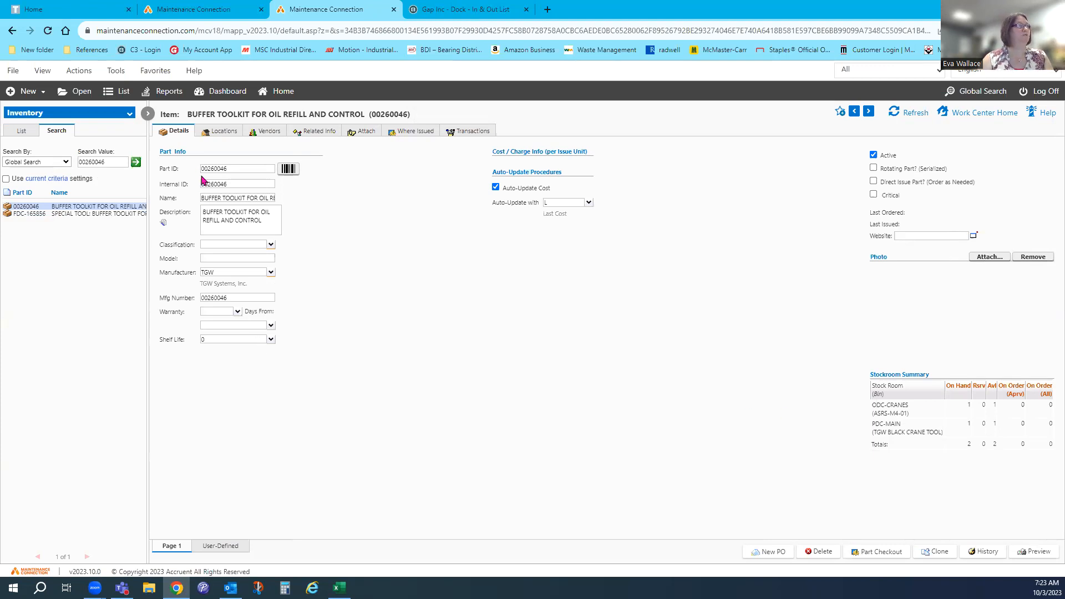
# Step: Rename part 00260046 as "KIT - TOOL - BUFFER - OIL REFILL/CONTROL -" and save the record
pyautogui.moveTo(203, 197); pyautogui.dragTo(314, 202)
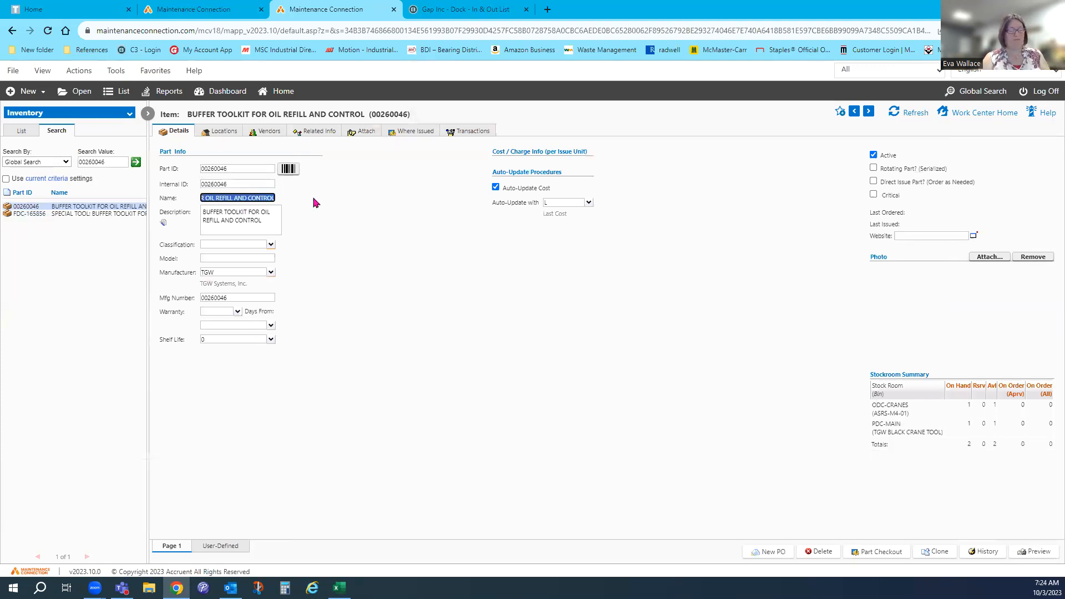
pyautogui.write('k')
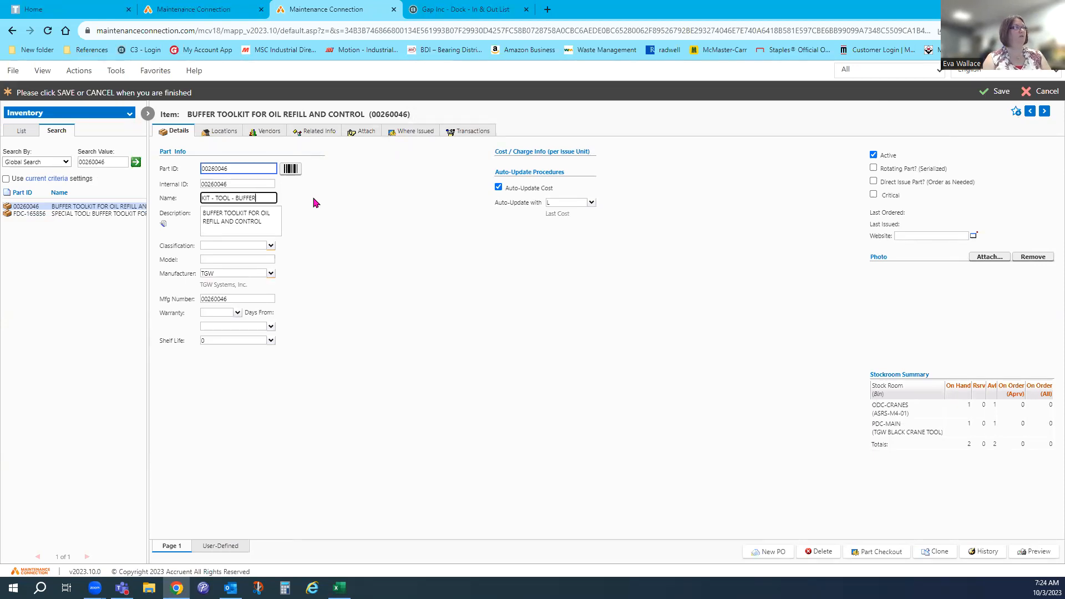
pyautogui.write('L REFILL')
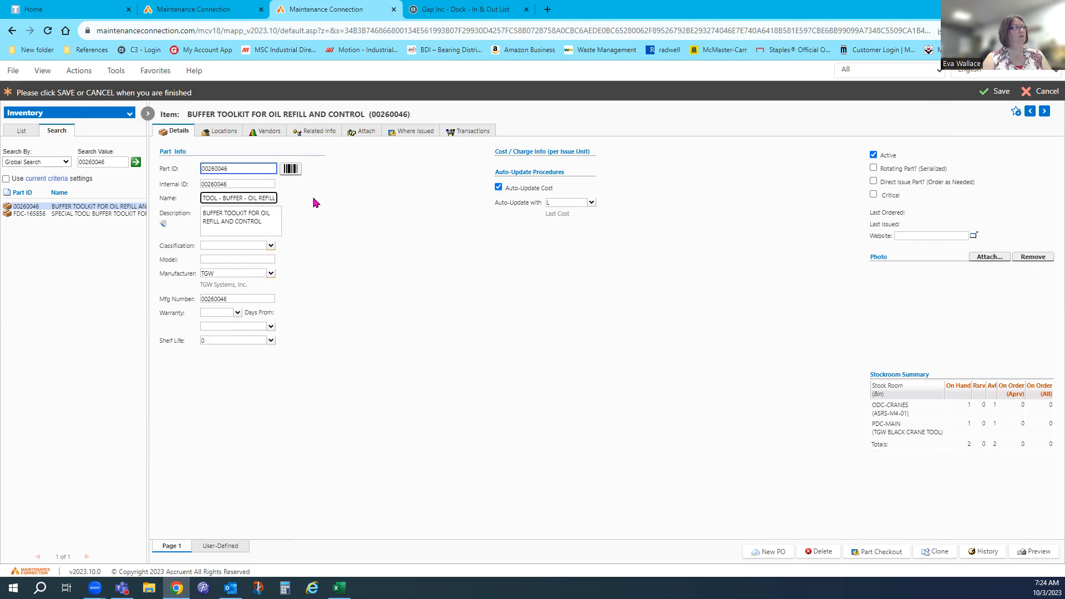
pyautogui.write('/CONTROL')
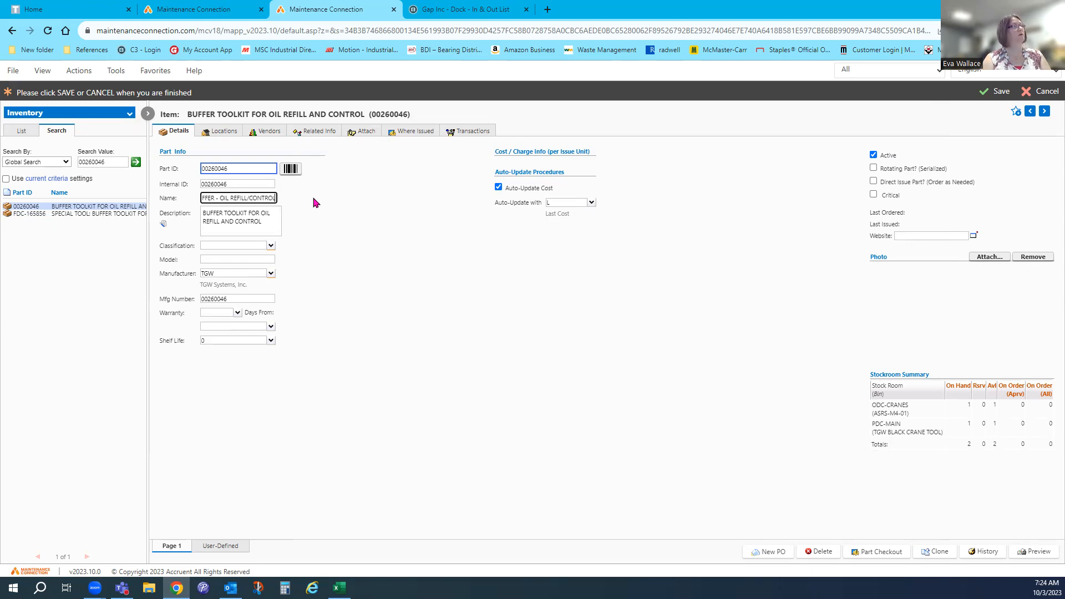
pyautogui.write(' -')
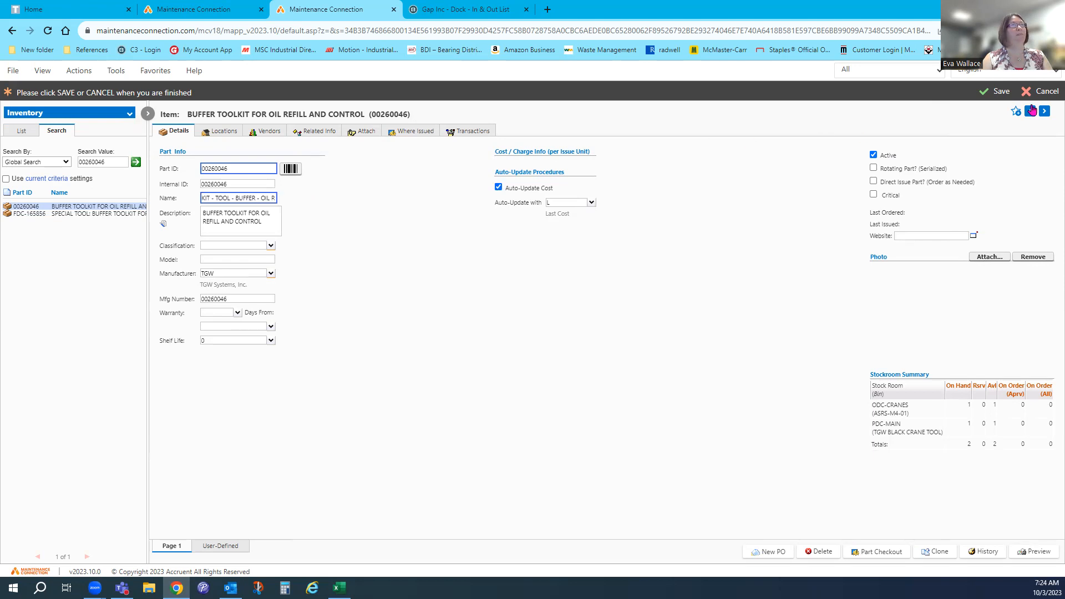
pyautogui.click(991, 98)
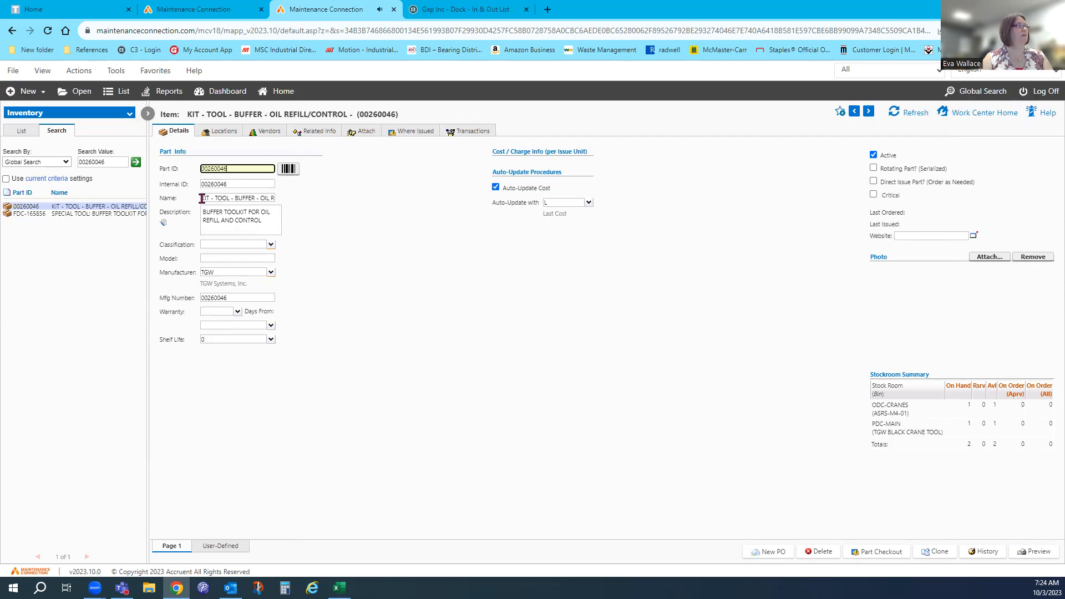
# Step: Add SPECIAL to the end of the part's name and save the record
pyautogui.click(228, 200)
pyautogui.press('End')
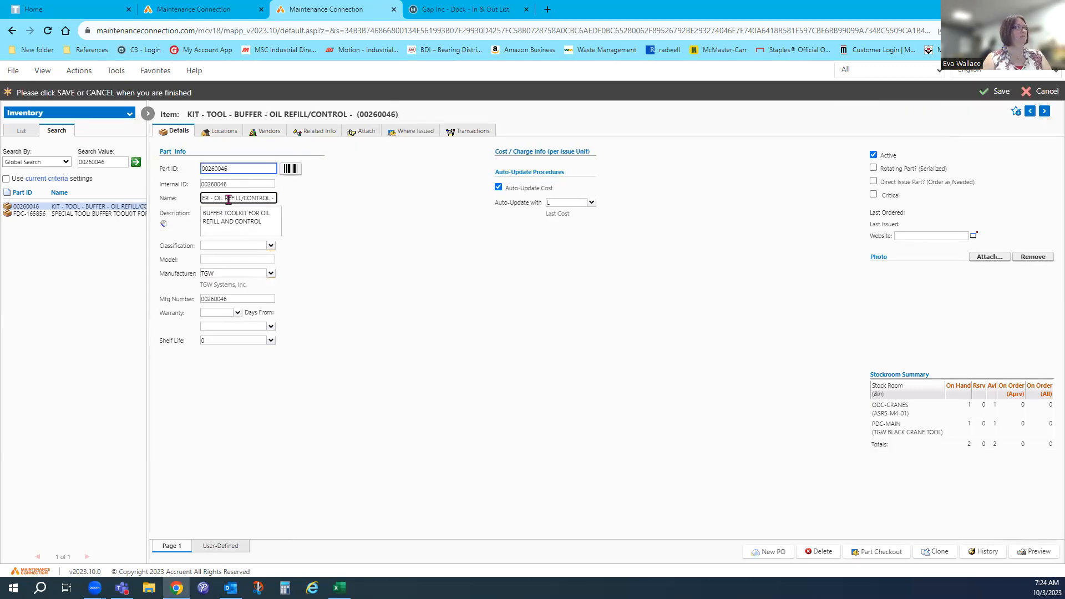
pyautogui.write('SPECIAL')
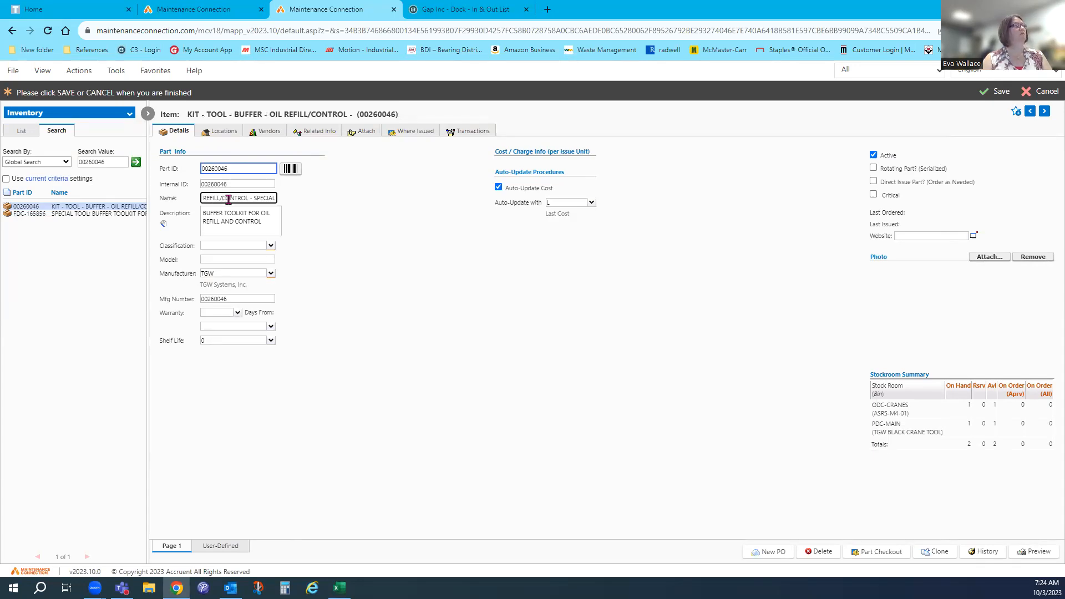
pyautogui.click(737, 179)
pyautogui.click(996, 91)
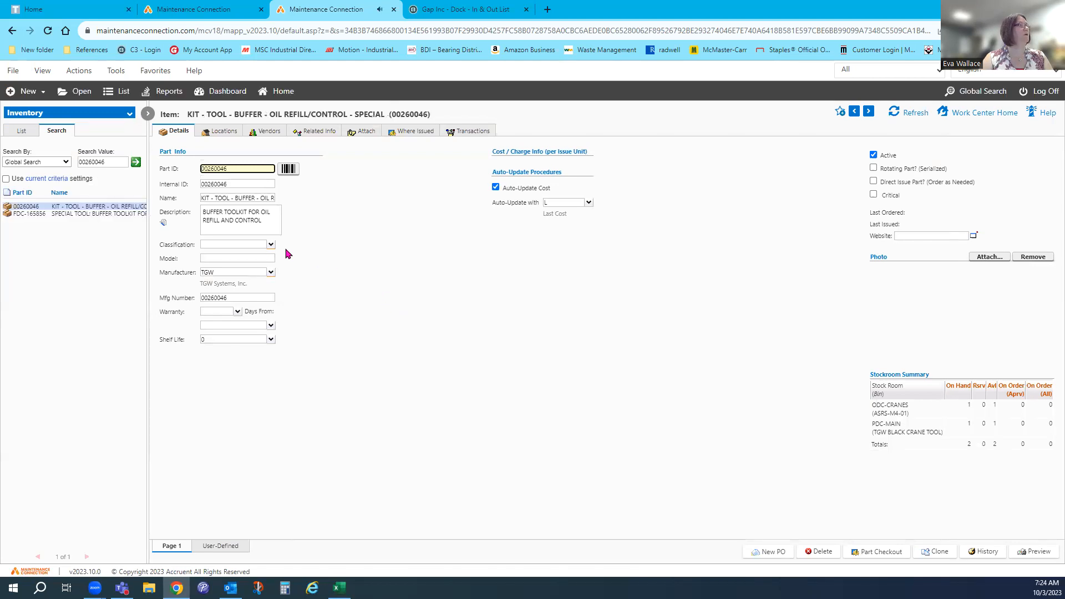
# Step: Remove the leading zeros from the Part ID so it reads 260046, and save the record
pyautogui.click(242, 186)
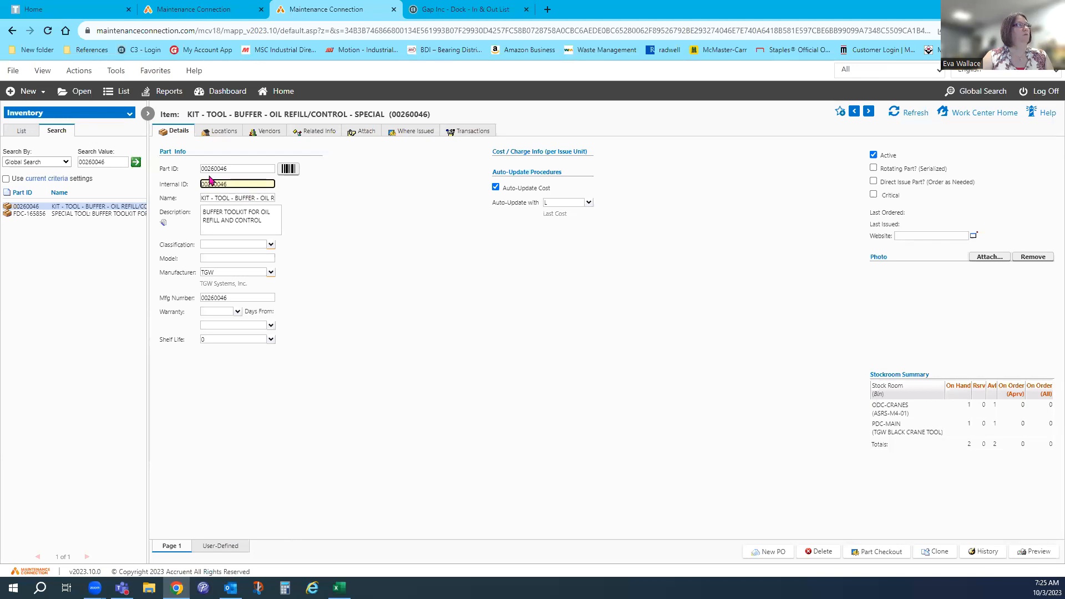
pyautogui.moveTo(207, 168); pyautogui.dragTo(198, 173)
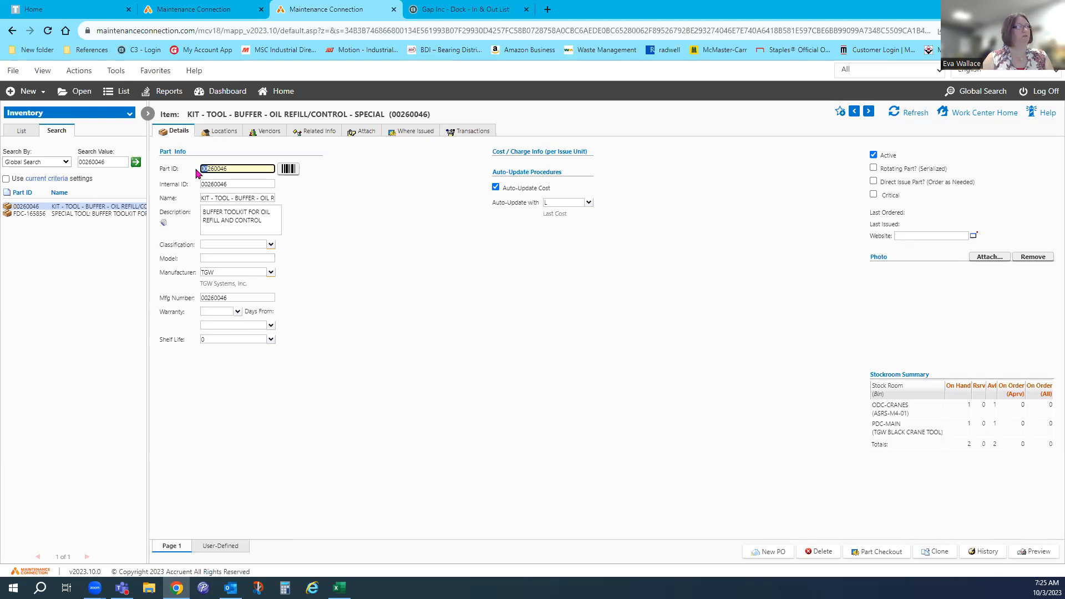
pyautogui.press('BackSpace')
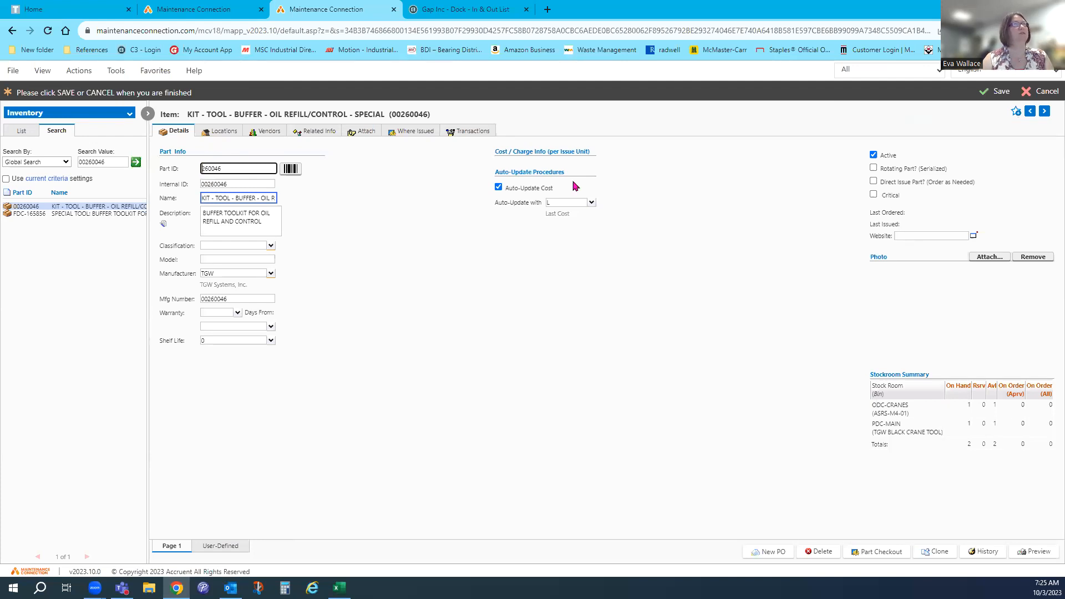
pyautogui.click(987, 101)
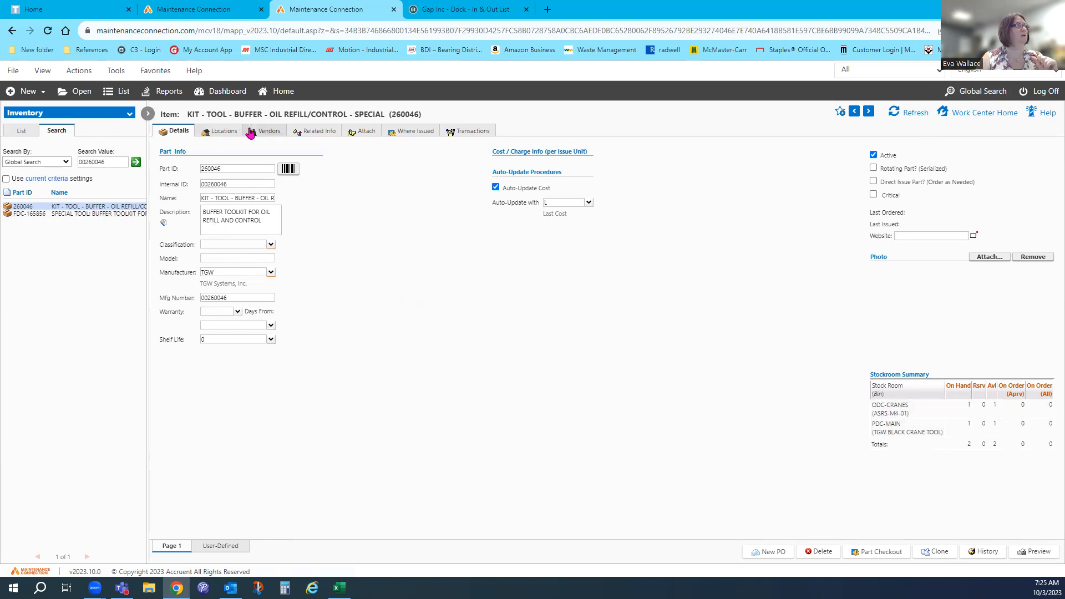
# Step: Copy the part's Internal ID, and select TGW Systems, Inc. as a new vendor for the part
pyautogui.moveTo(244, 184); pyautogui.dragTo(195, 195)
pyautogui.hotkey('ctrl', 'c')
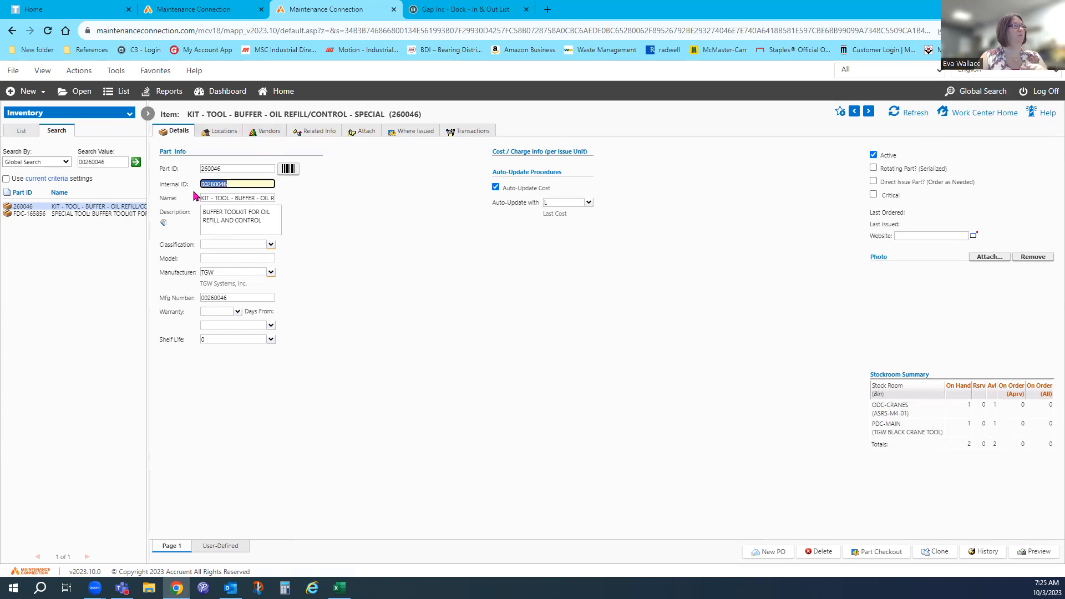
pyautogui.click(266, 133)
pyautogui.click(987, 153)
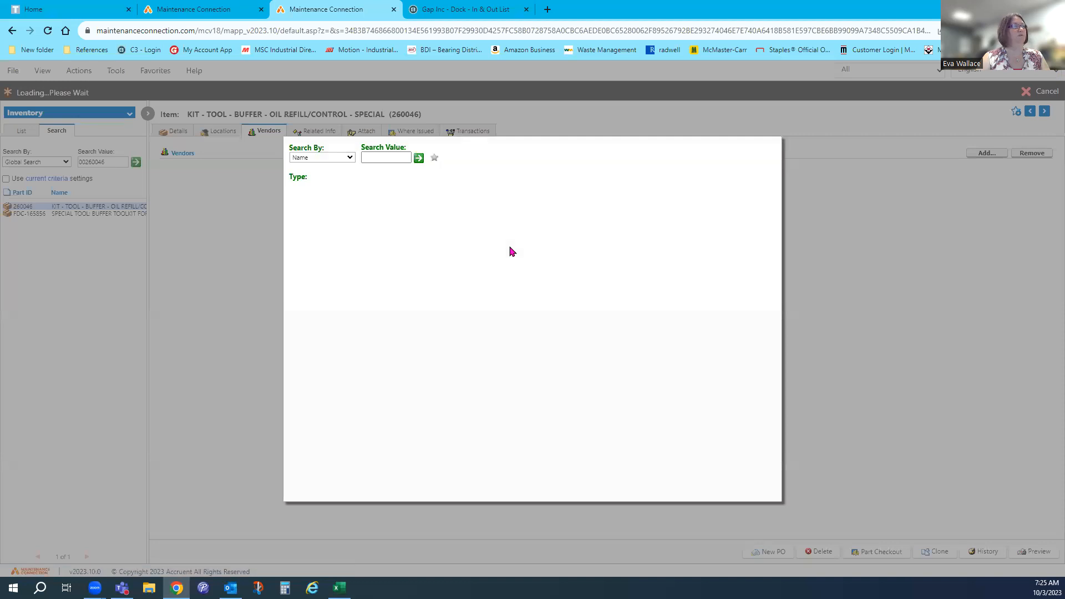
pyautogui.write('TG')
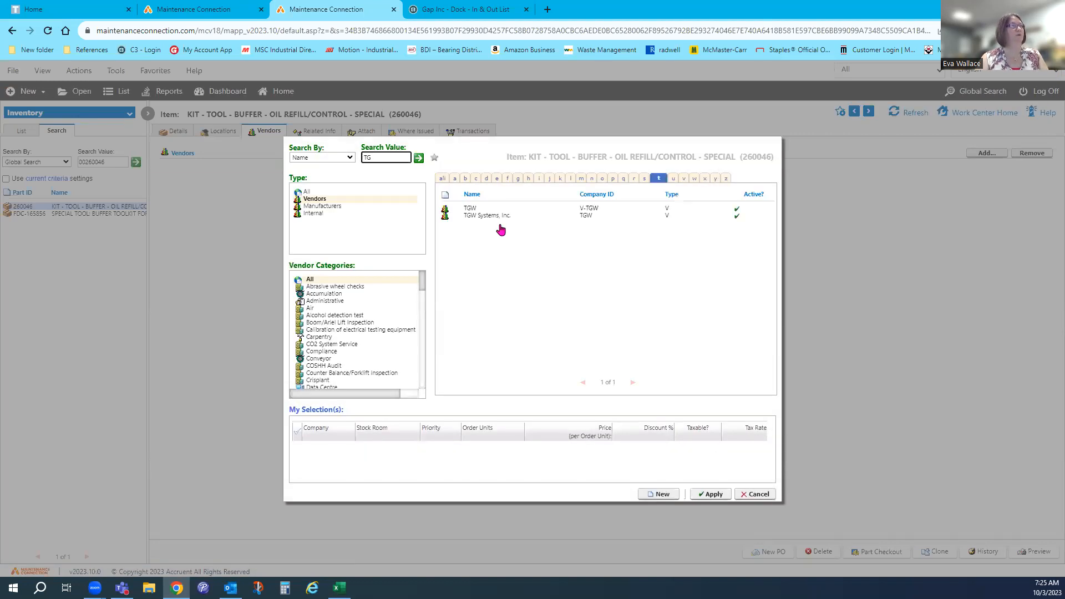
pyautogui.click(500, 221)
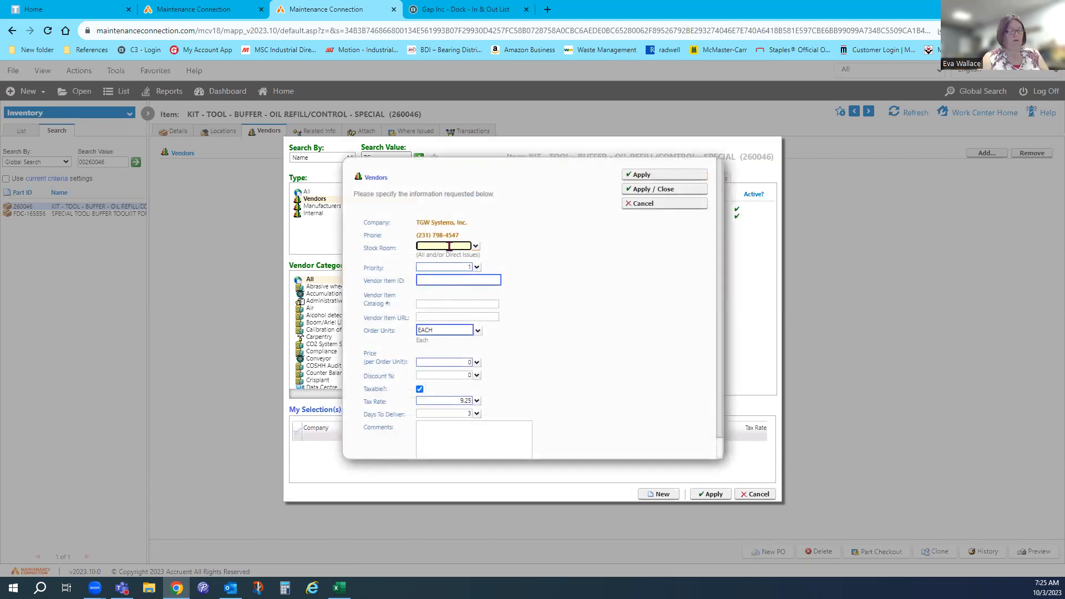
# Step: Set the vendor entry's Vendor Item ID to 00260046, make it non-taxable with a tax rate of 0, and apply it
pyautogui.click(457, 280)
pyautogui.hotkey('ctrl', 'v')
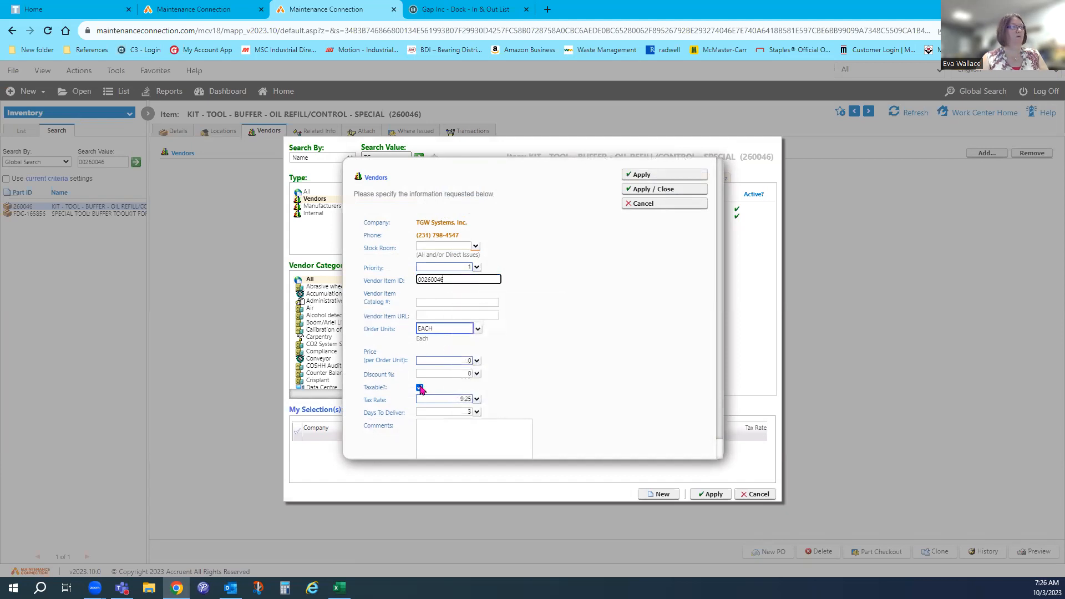
pyautogui.click(420, 387)
pyautogui.moveTo(432, 401); pyautogui.dragTo(505, 410)
pyautogui.write('0')
pyautogui.press('Tab')
pyautogui.click(659, 189)
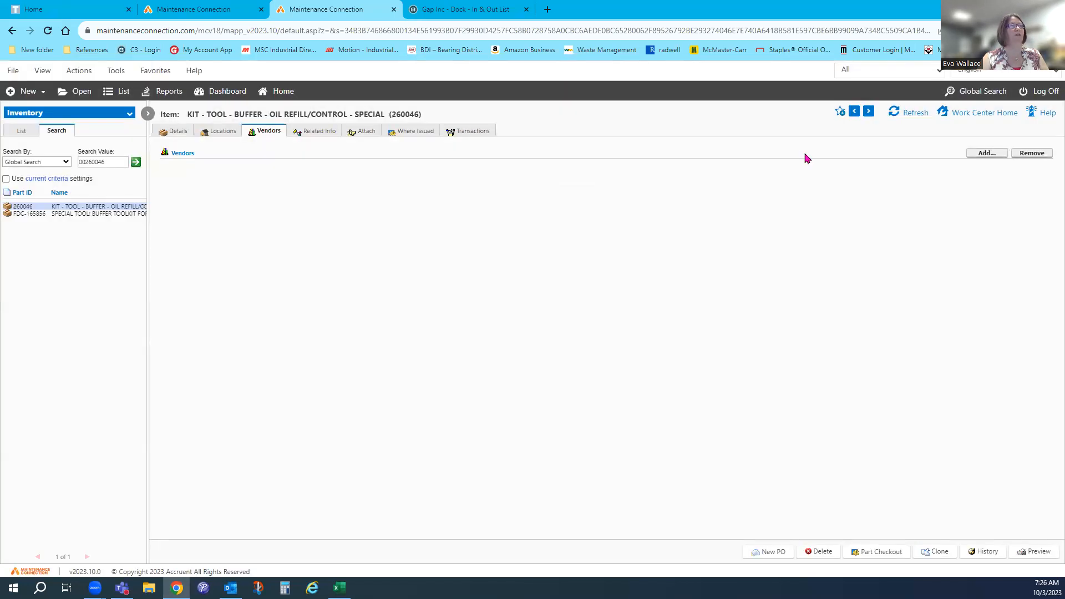
# Step: View the part's stock room locations for all repair centers
pyautogui.click(223, 132)
pyautogui.click(219, 170)
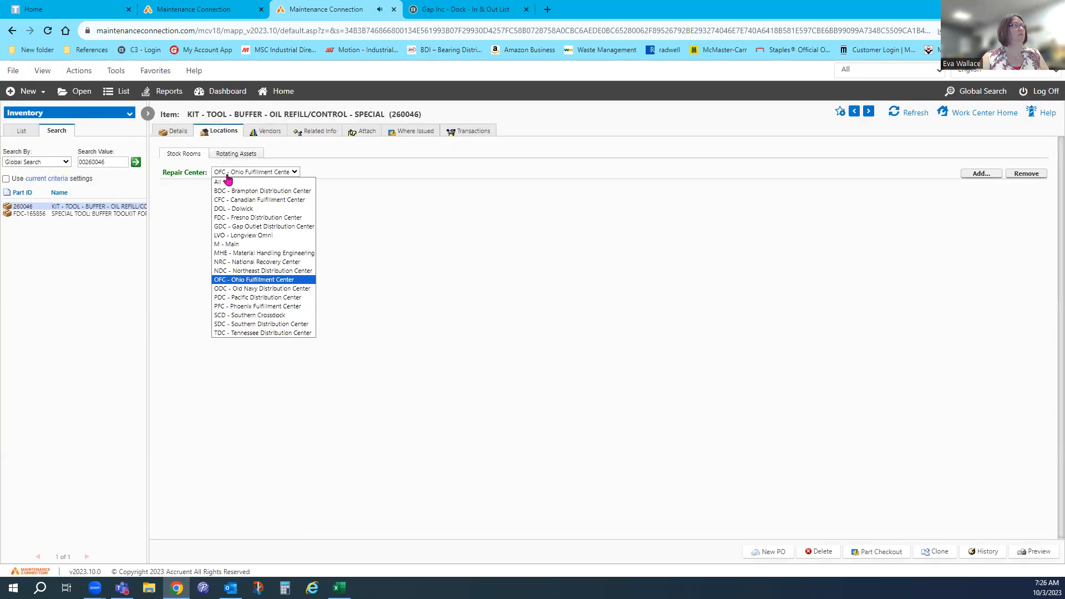
pyautogui.click(222, 178)
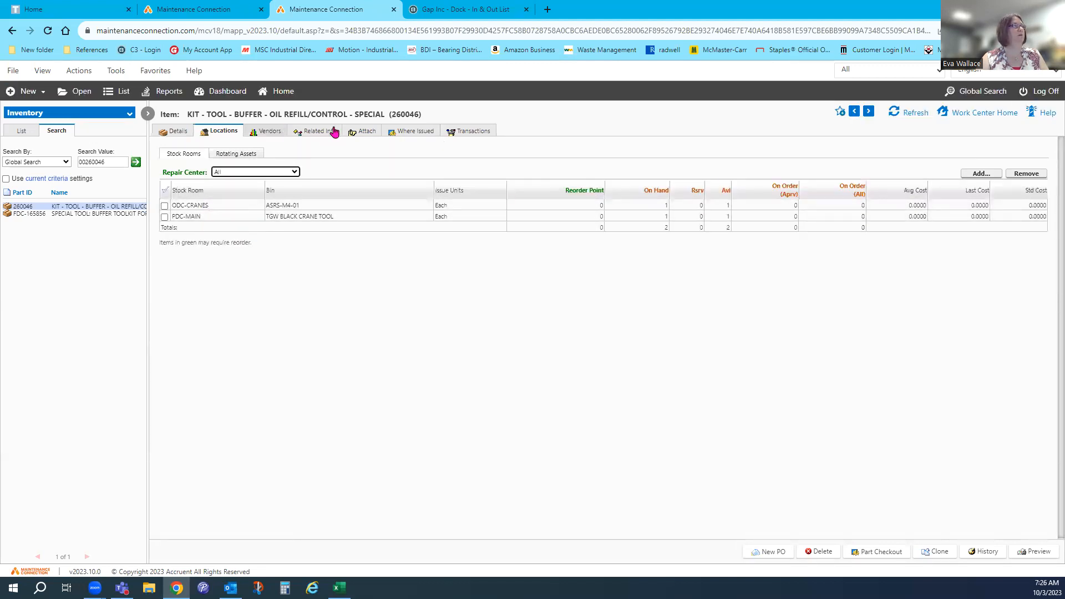
# Step: Start a second TGW Systems, Inc. vendor entry for the part with ODC-SHUTTLES as its stock room
pyautogui.click(262, 132)
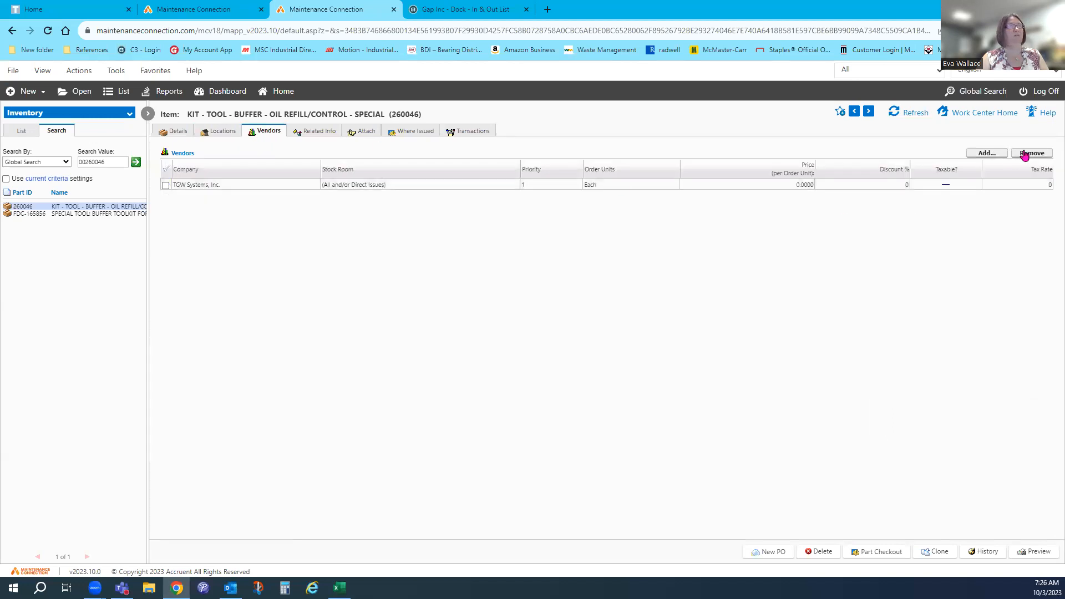
pyautogui.click(987, 153)
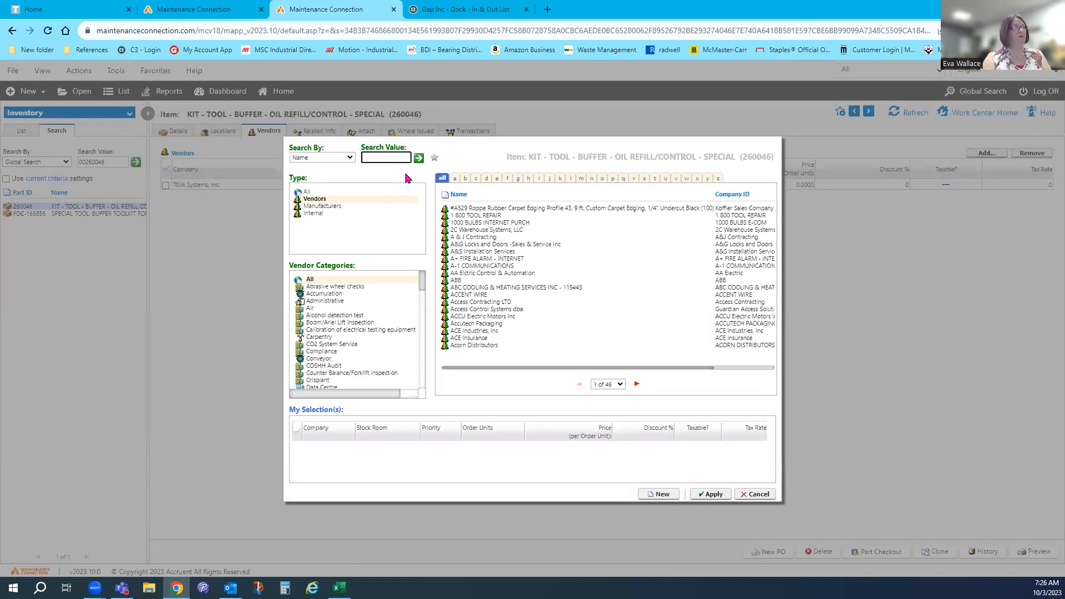
pyautogui.press('Return')
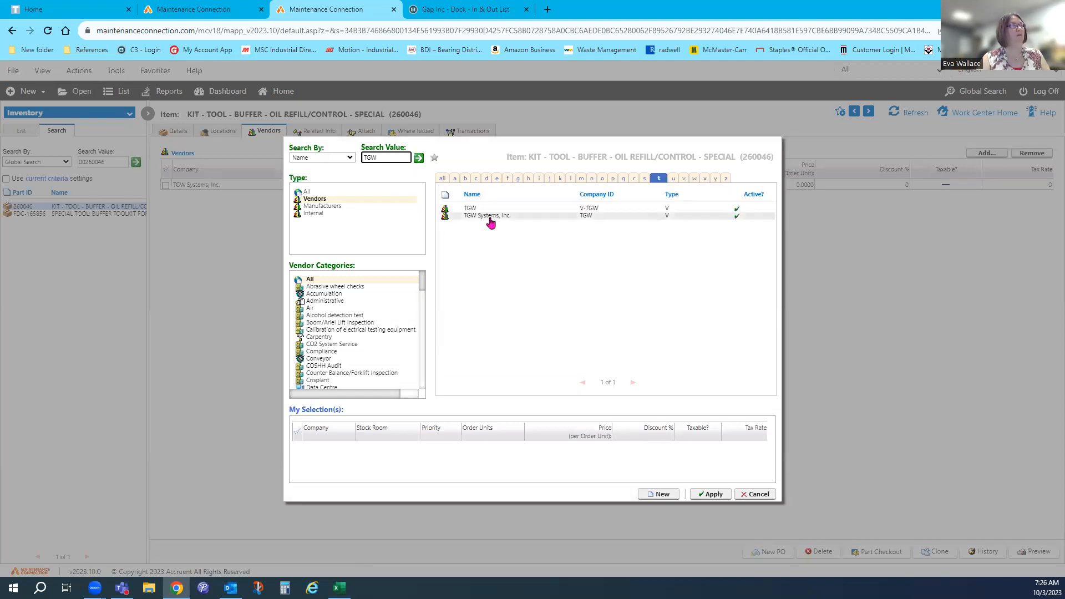
pyautogui.click(486, 216)
pyautogui.click(424, 247)
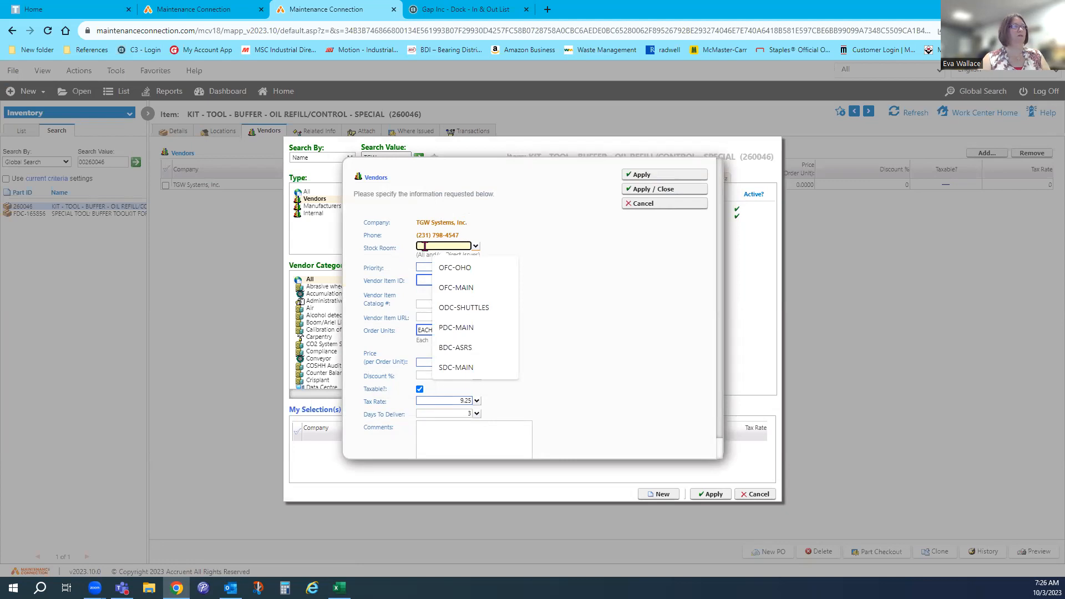
pyautogui.click(460, 307)
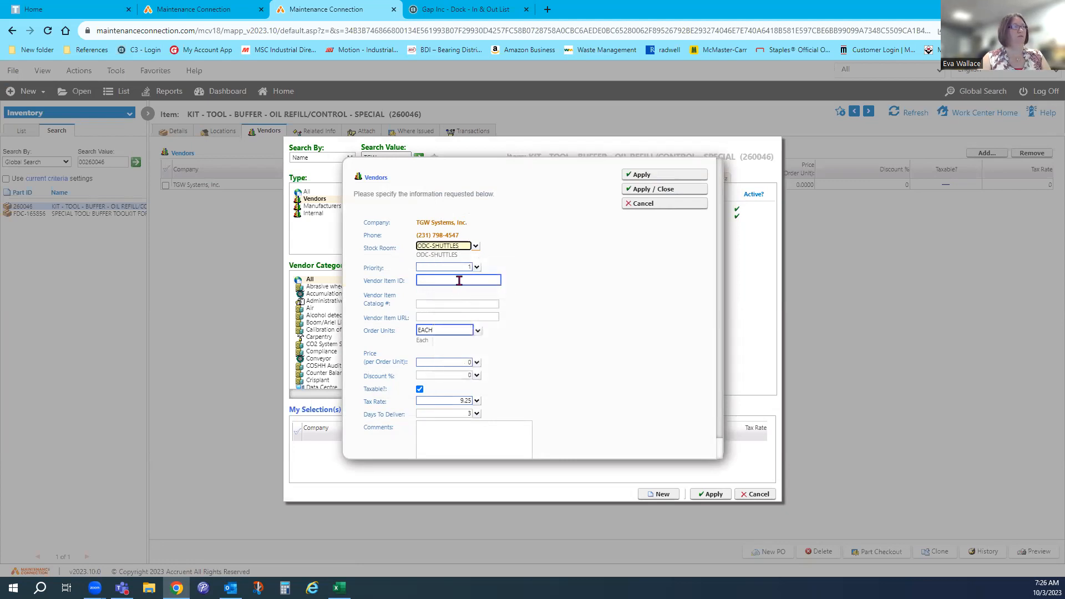
# Step: Set the ODC-SHUTTLES vendor entry's Vendor Item ID to 00260046, make it non-taxable with a tax rate of 8.375, and apply it
pyautogui.click(460, 280)
pyautogui.hotkey('ctrl', 'v')
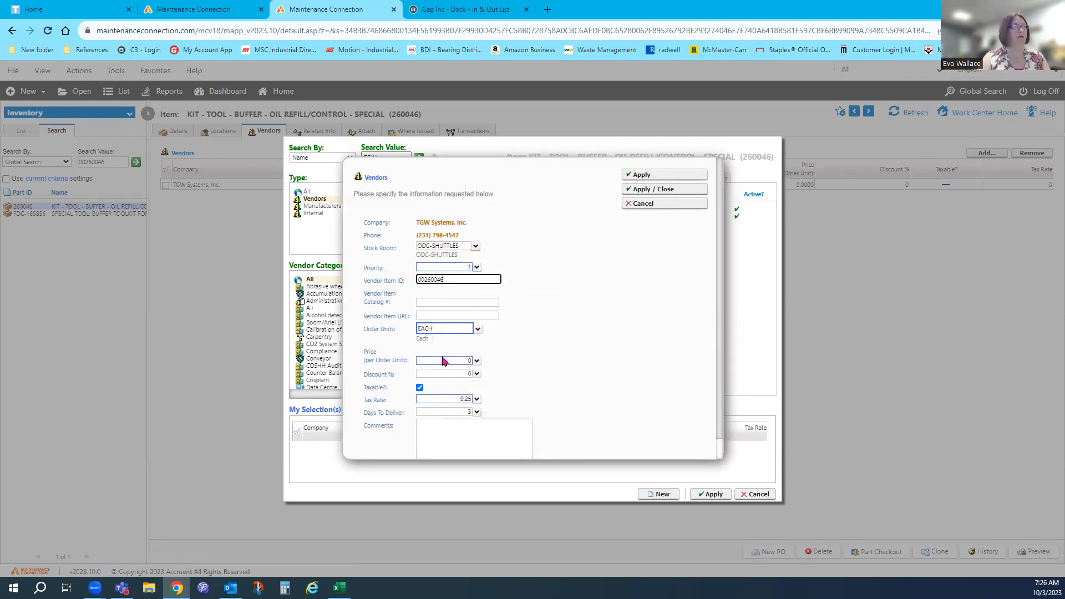
pyautogui.click(420, 389)
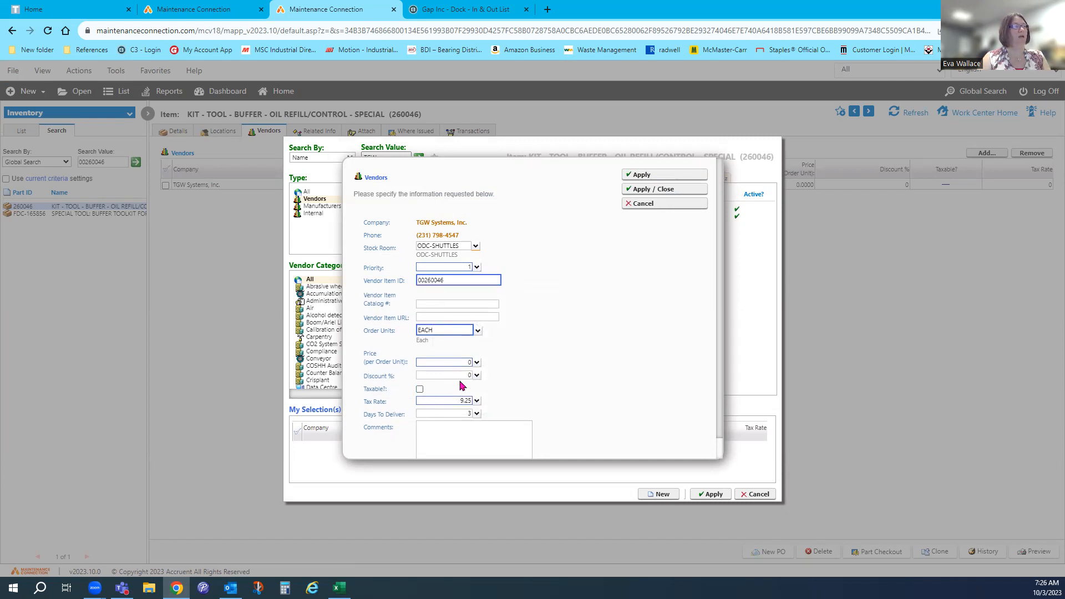
pyautogui.click(462, 399)
pyautogui.doubleClick(462, 401)
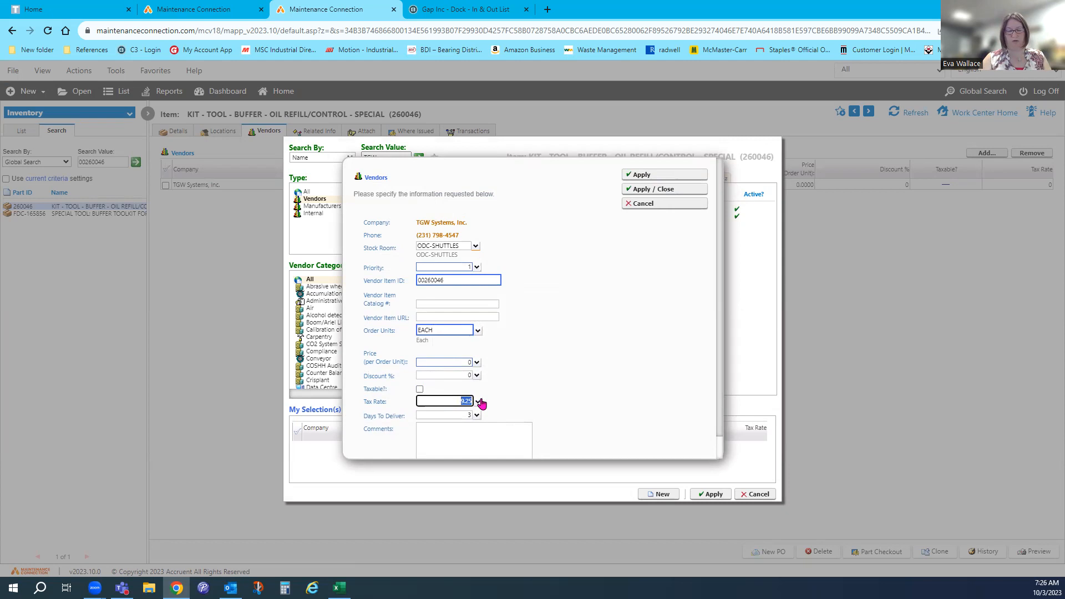
pyautogui.write('8.375')
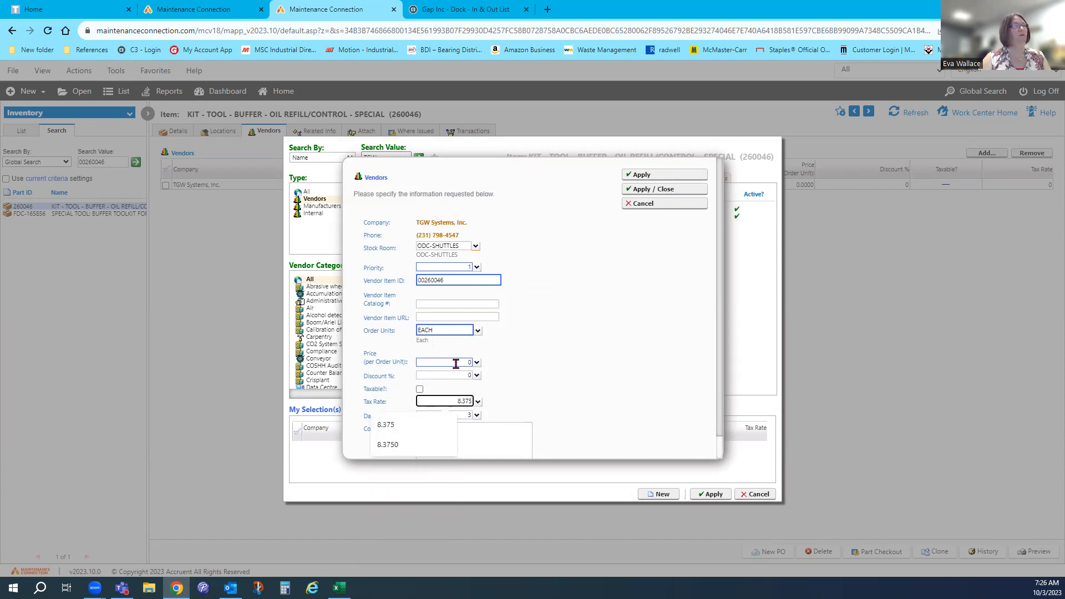
pyautogui.click(657, 177)
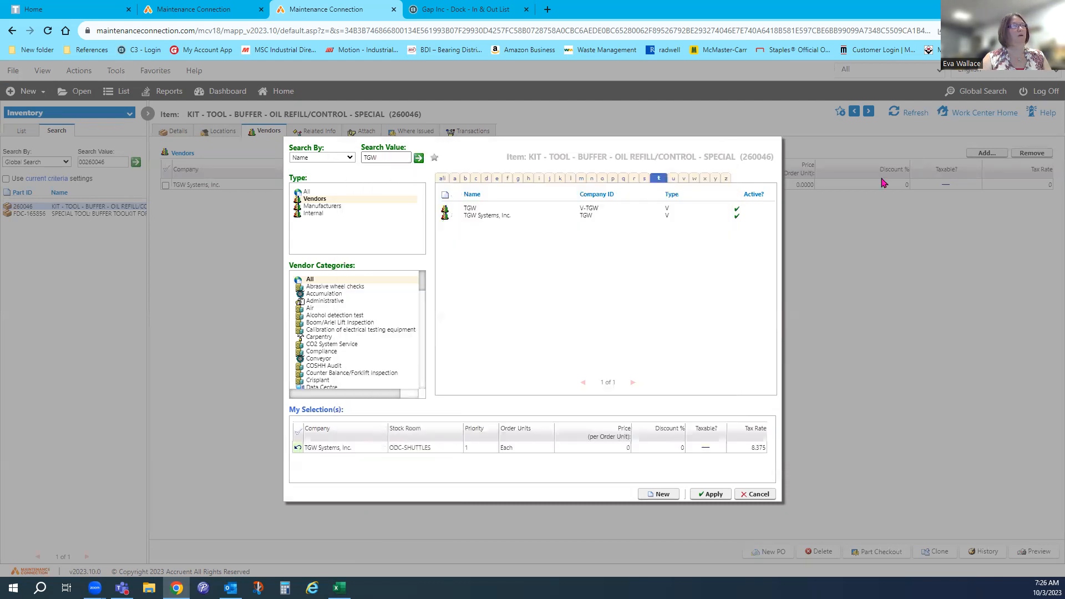
# Step: Add a TGW Systems, Inc. vendor entry for PDC-MAIN with Vendor Item ID 00260046, non-taxable, tax rate 7.98, and save the part
pyautogui.click(533, 217)
pyautogui.write('PDC-MAIN')
pyautogui.press('Tab')
pyautogui.press('Tab')
pyautogui.write('00260046')
pyautogui.click(420, 388)
pyautogui.click(440, 401)
pyautogui.write('7.5')
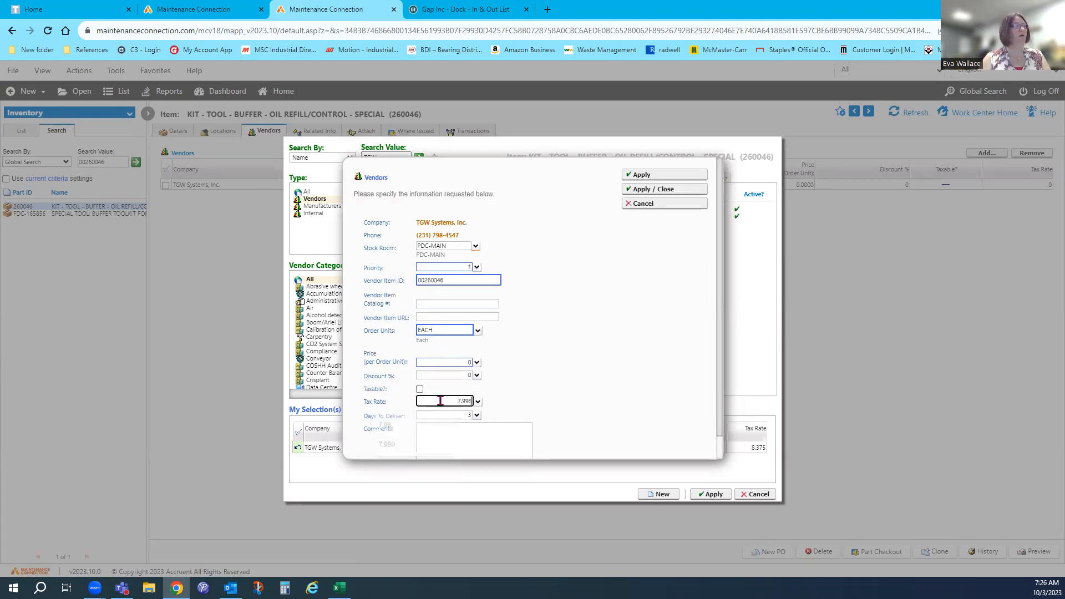
pyautogui.write('8')
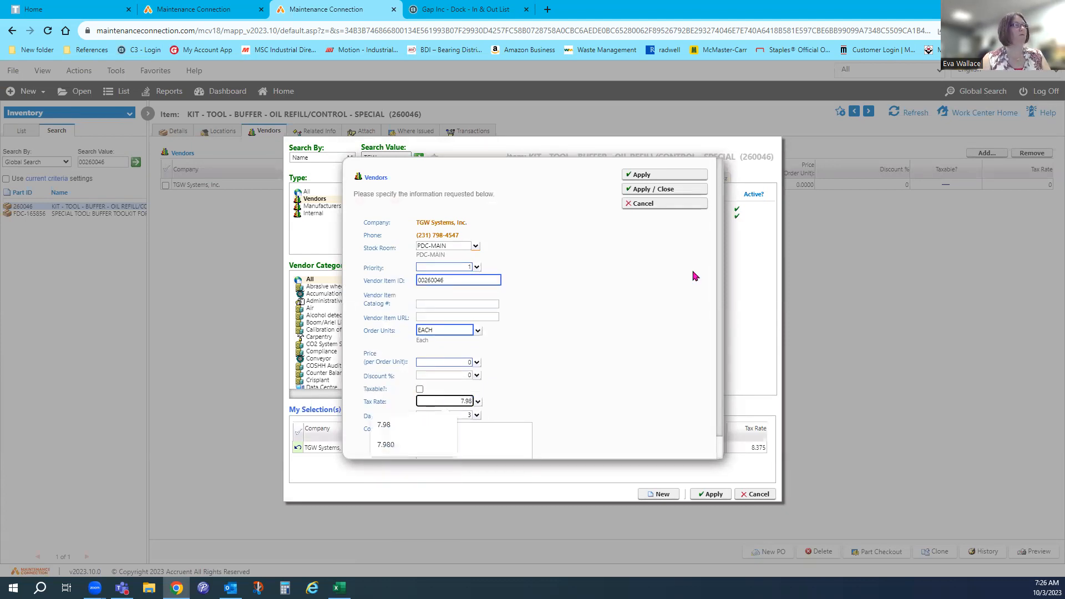
pyautogui.click(658, 192)
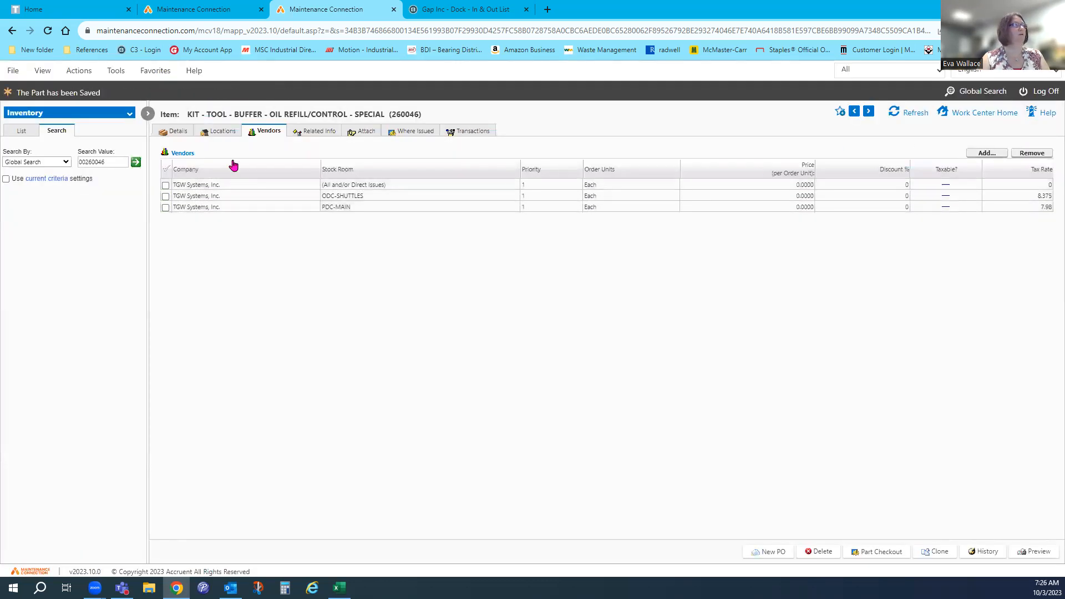
# Step: Check the part's stock rooms, change the ODC-SHUTTLES vendor entry's stock room to ODC-CRANES, and save the part
pyautogui.click(218, 131)
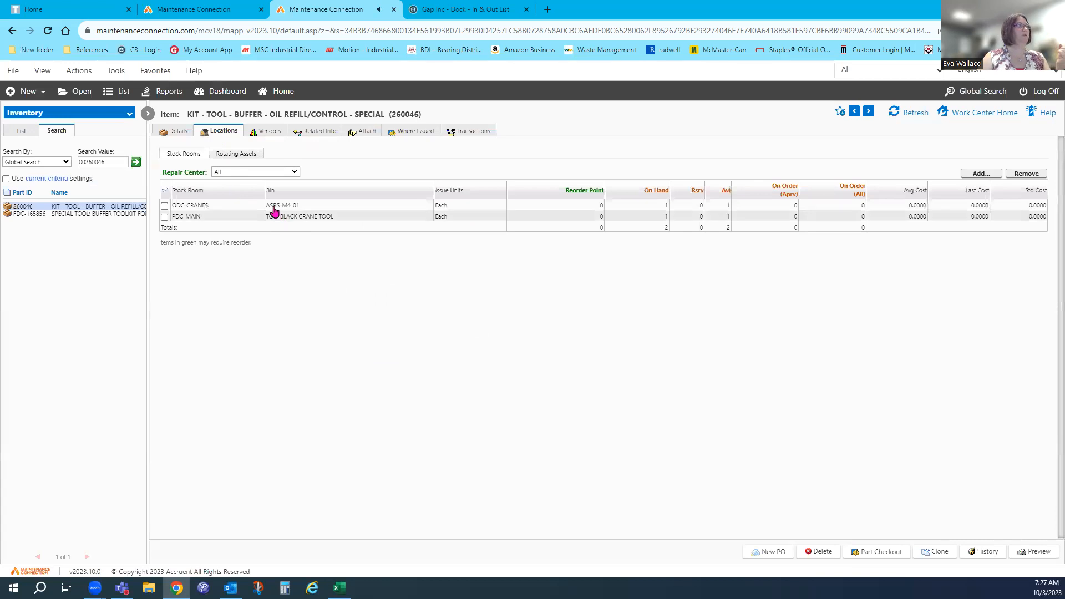
pyautogui.click(273, 133)
pyautogui.doubleClick(335, 199)
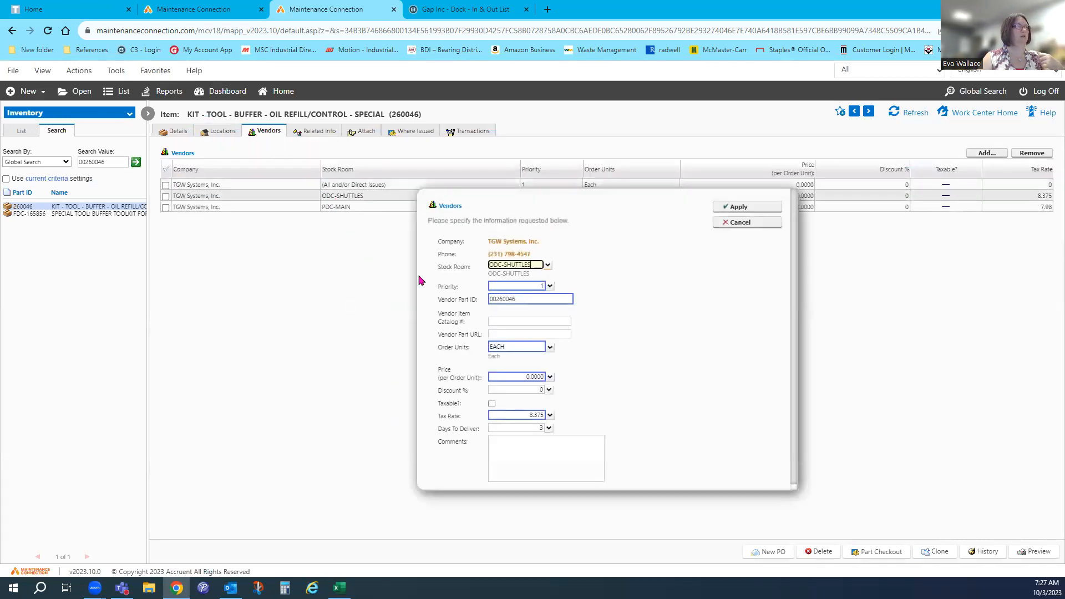
pyautogui.moveTo(533, 267); pyautogui.dragTo(502, 268)
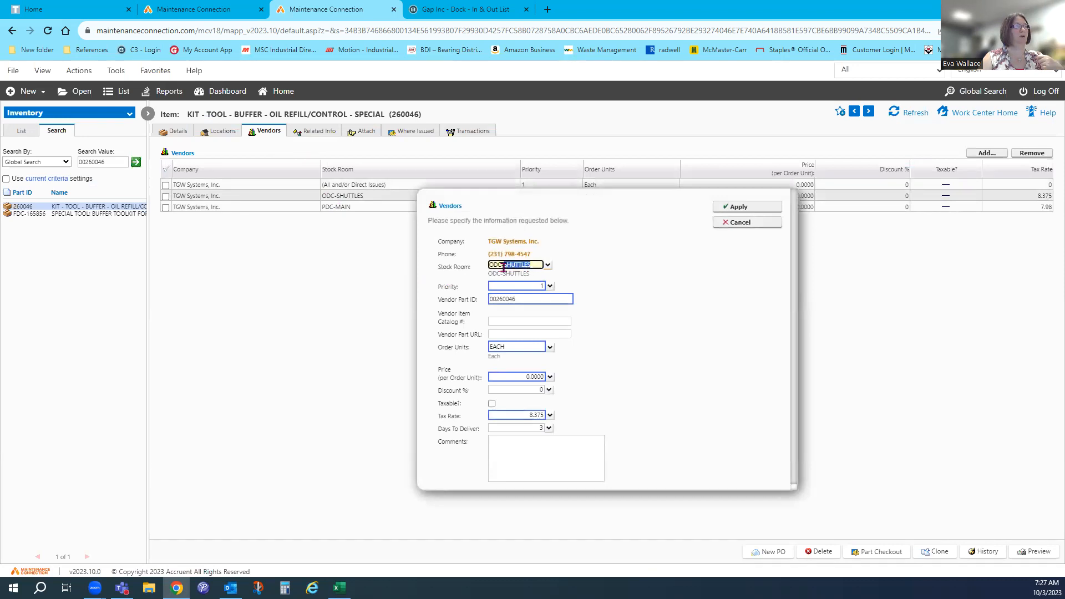
pyautogui.write('CRANE')
pyautogui.press('Tab')
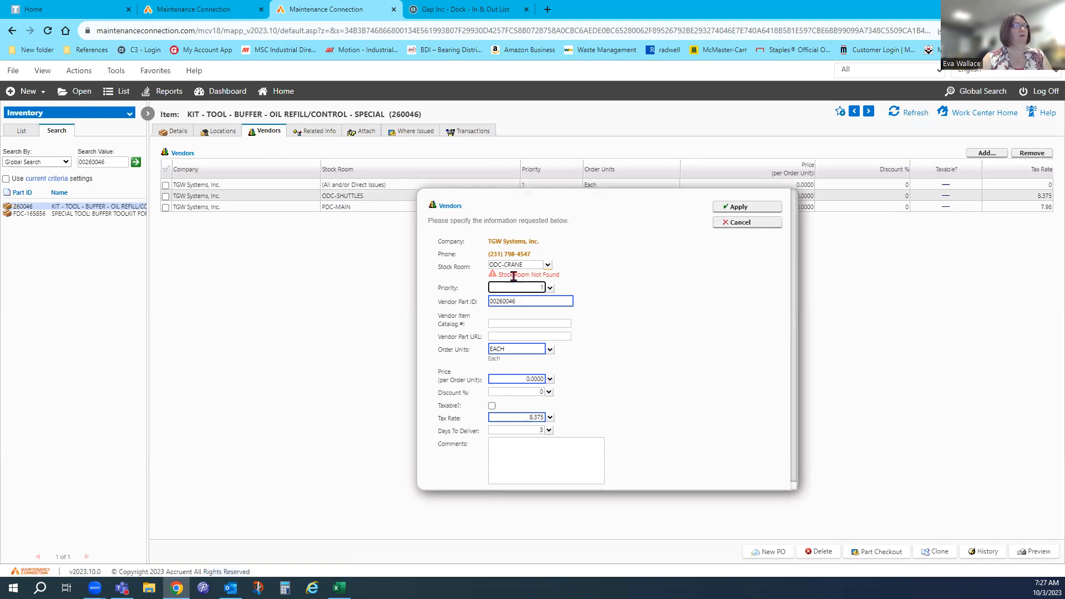
pyautogui.doubleClick(528, 265)
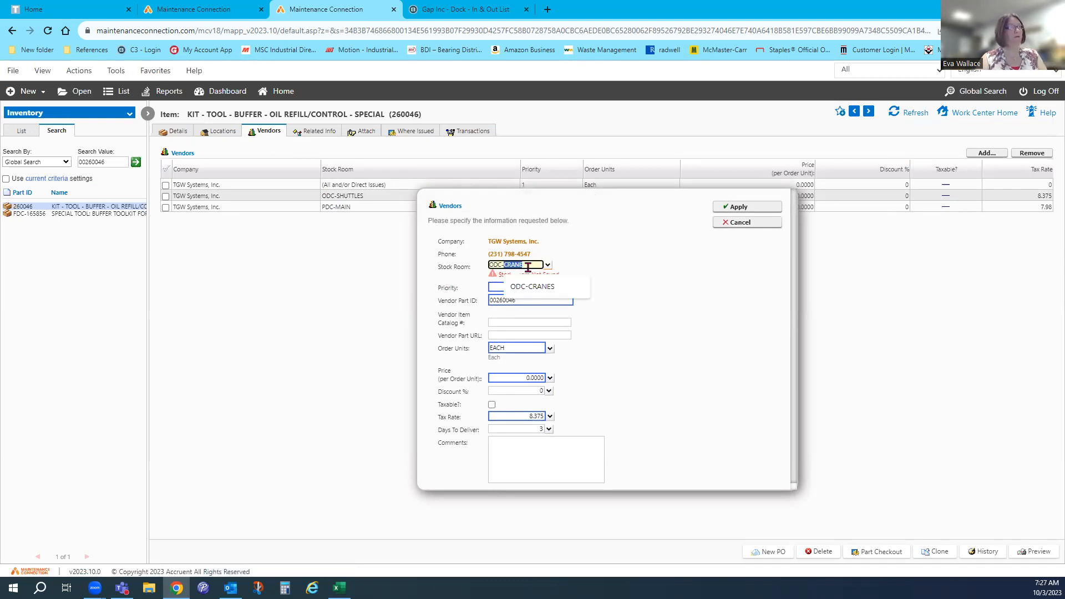
pyautogui.write('S')
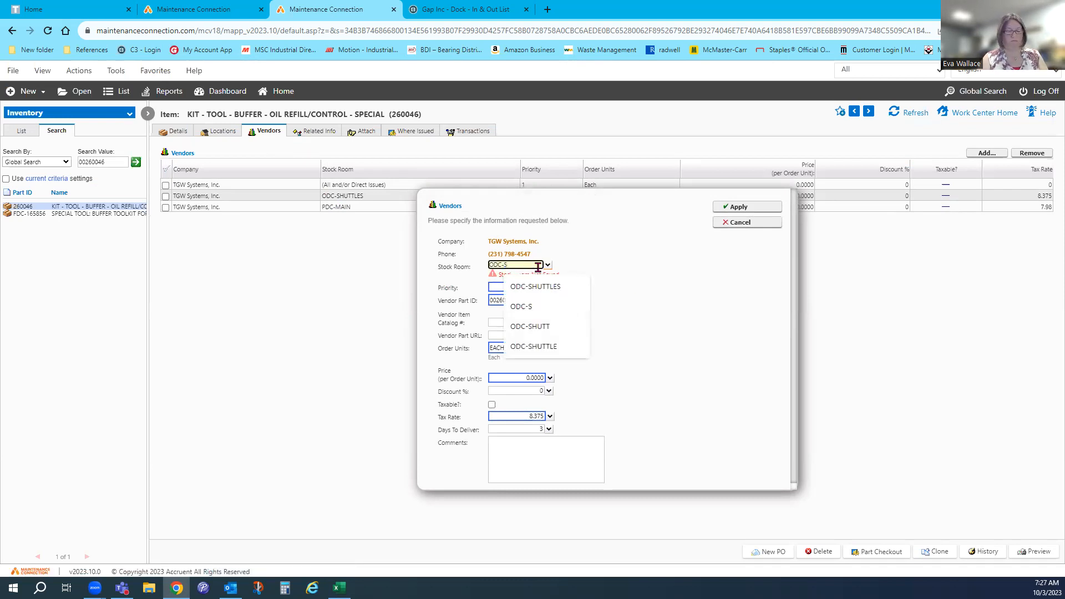
pyautogui.press('BackSpace')
pyautogui.write('CRANES')
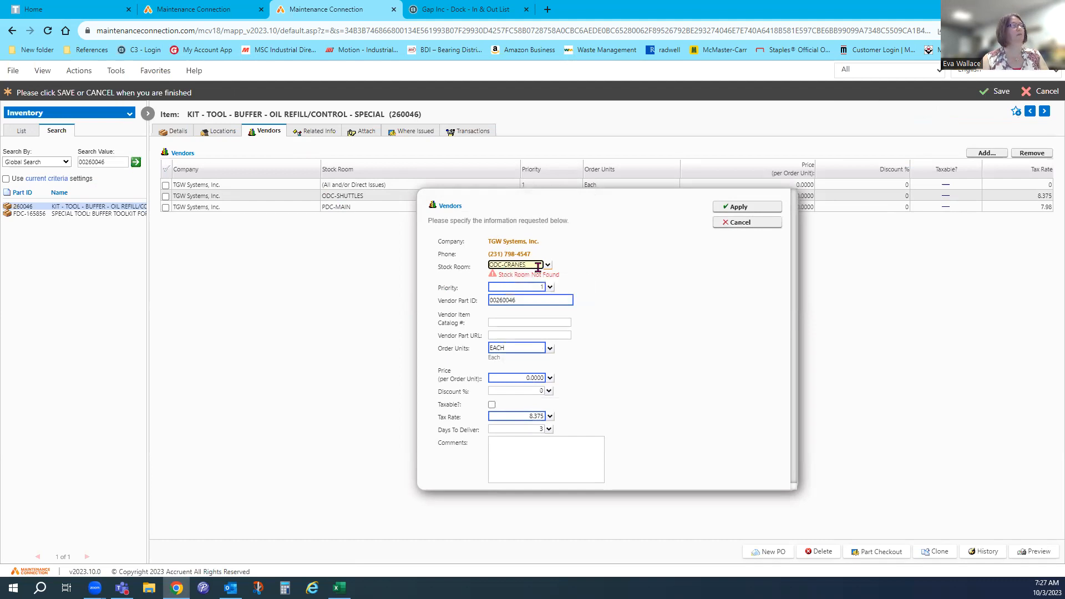
pyautogui.click(753, 207)
pyautogui.click(997, 92)
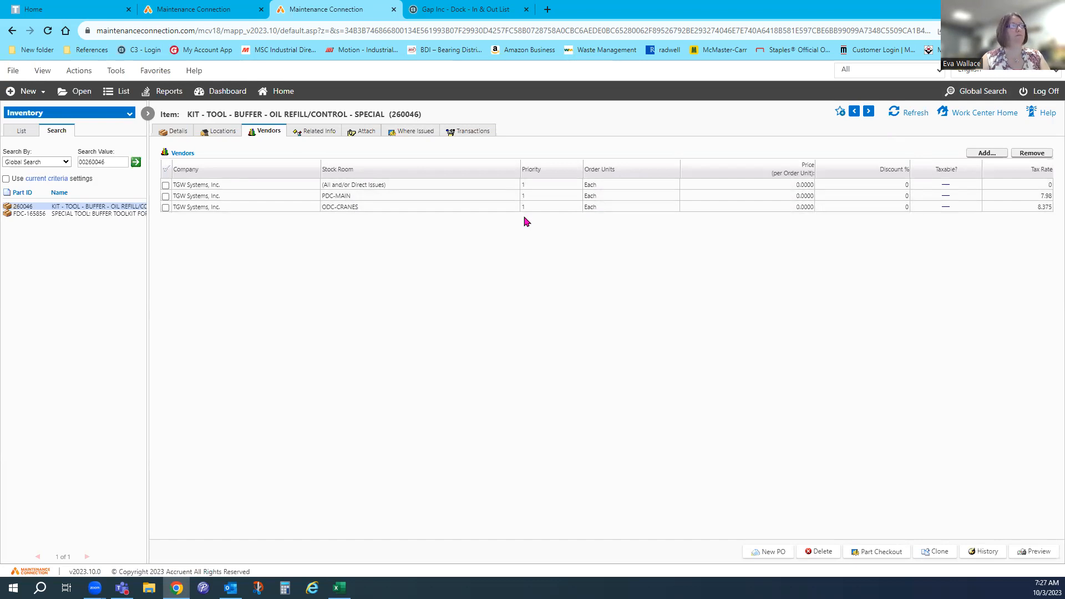
# Step: Add the M - Main repair center's ITEM MASTER STOREROOM as a non-stocked location for the part, and save it
pyautogui.click(223, 133)
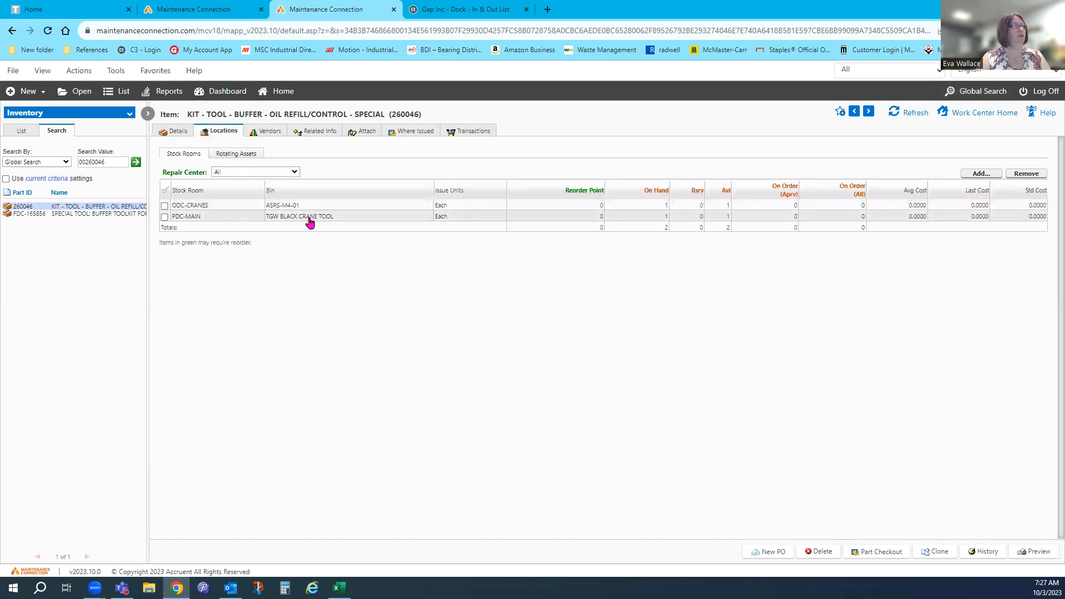
pyautogui.click(980, 174)
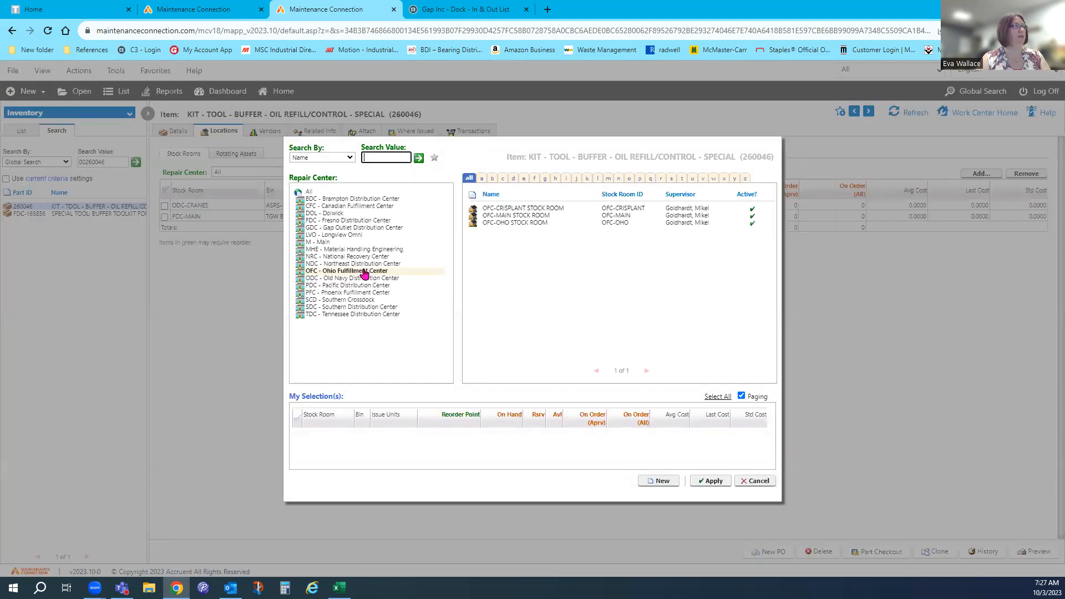
pyautogui.click(391, 243)
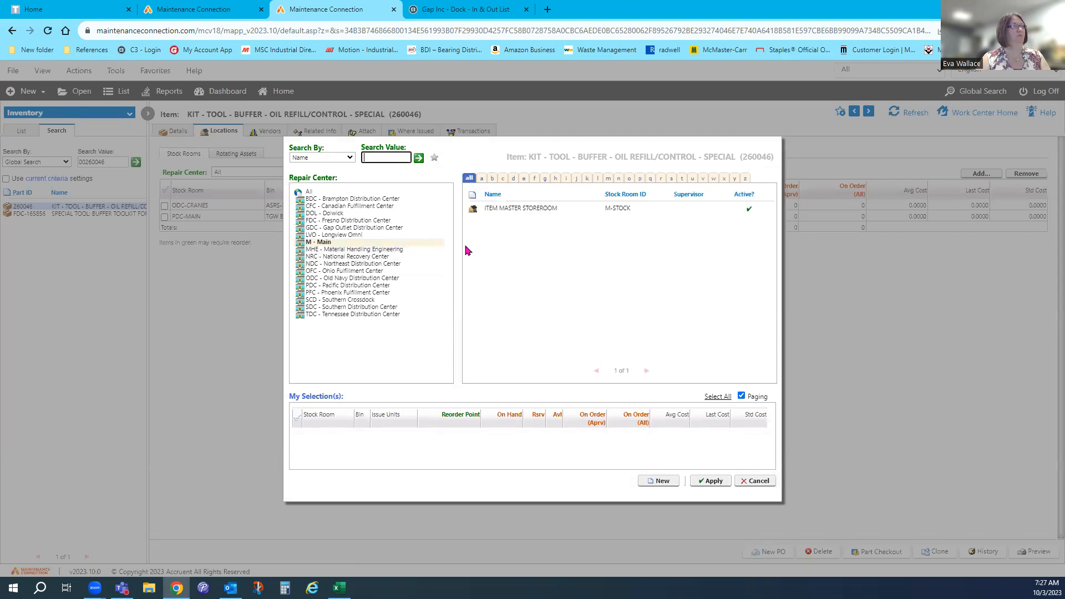
pyautogui.click(523, 210)
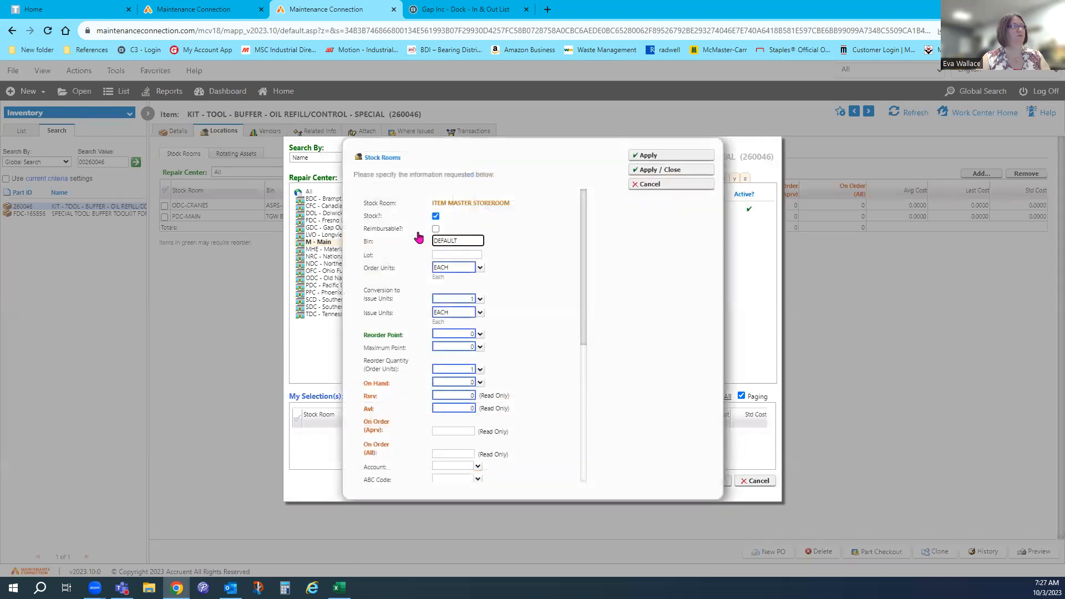
pyautogui.click(437, 219)
pyautogui.click(701, 171)
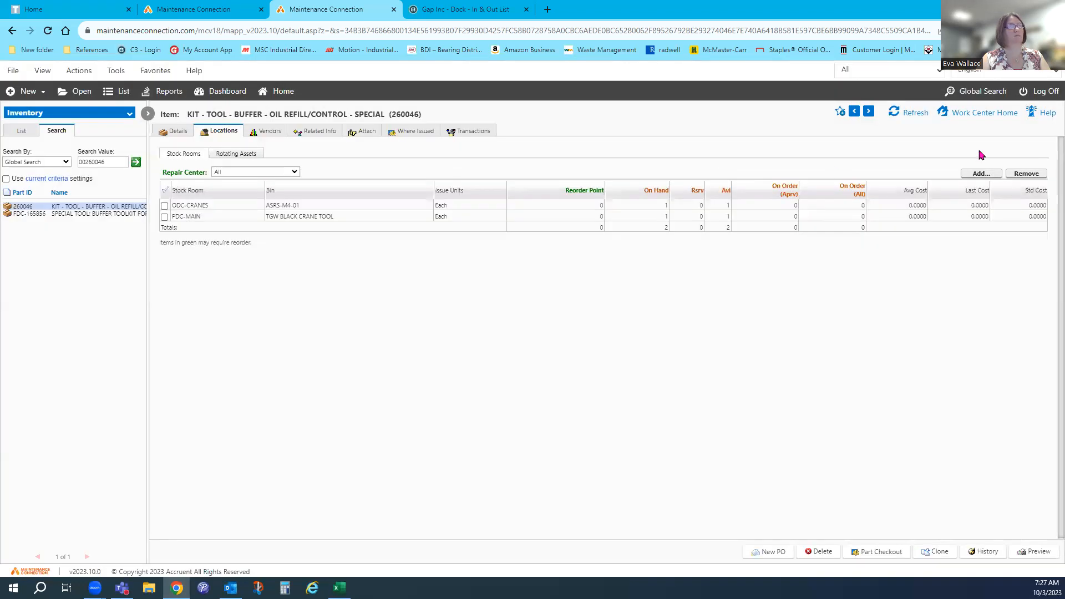
pyautogui.click(983, 93)
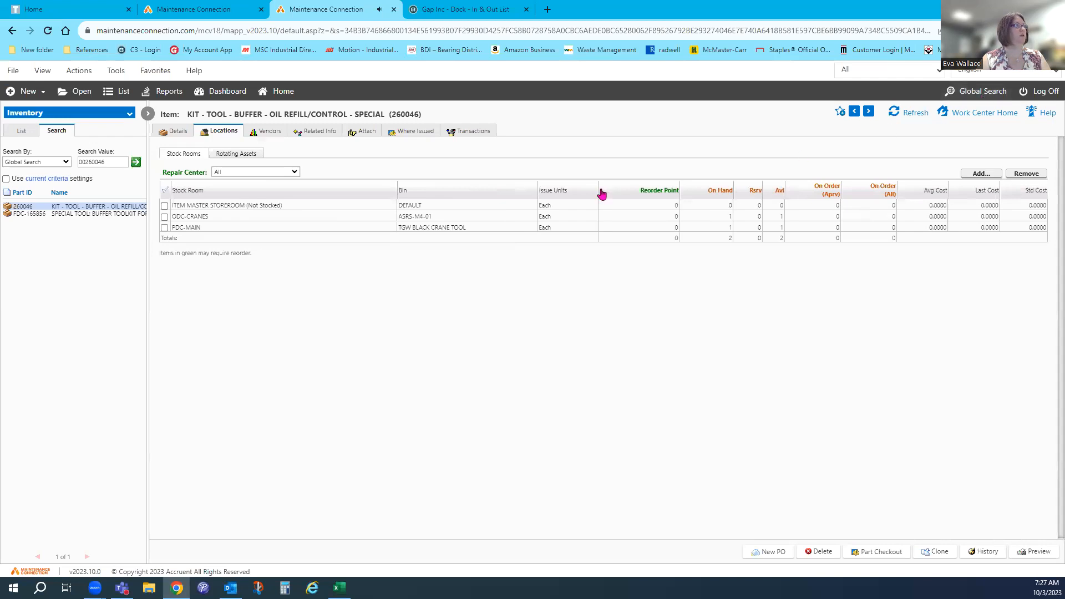
# Step: Set the part's classification to Tools (TEST-TOOL) under Tools & Test Instruments, and save the part
pyautogui.click(165, 134)
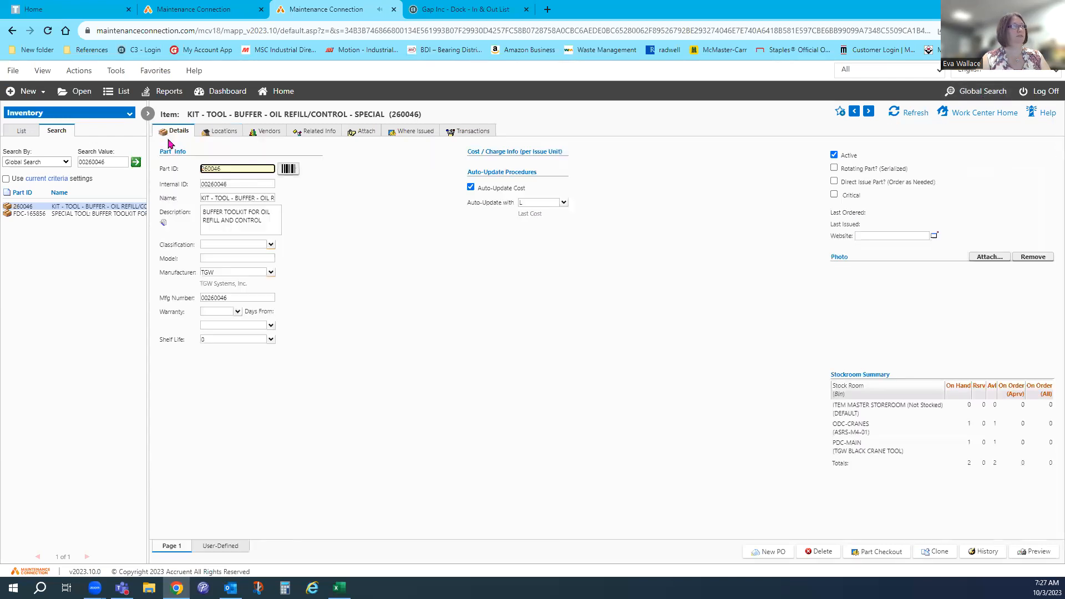
pyautogui.click(270, 245)
pyautogui.click(555, 161)
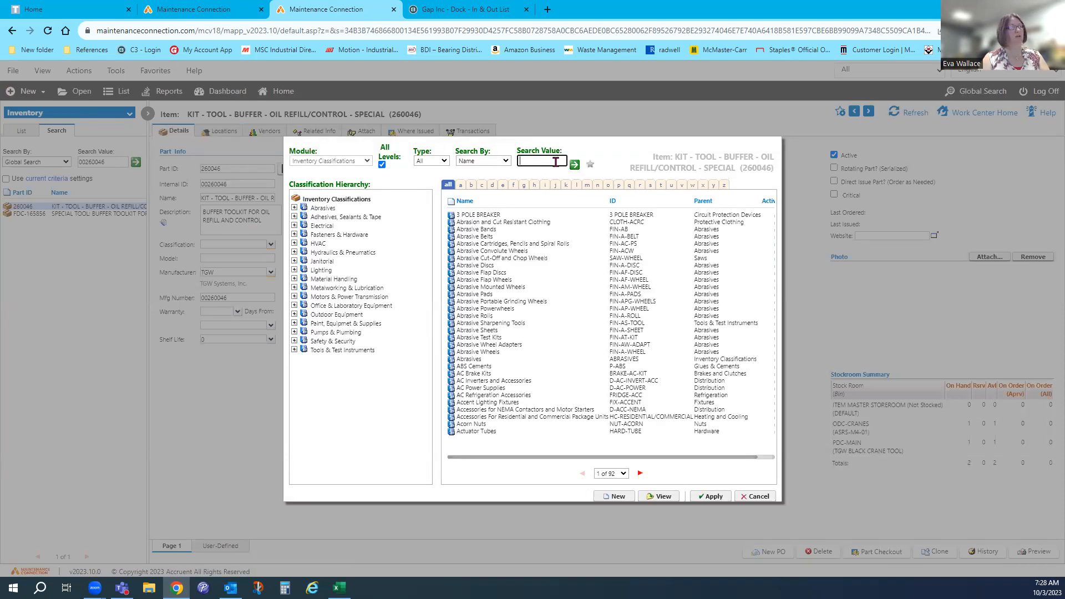
pyautogui.write('TOOL')
pyautogui.press('Return')
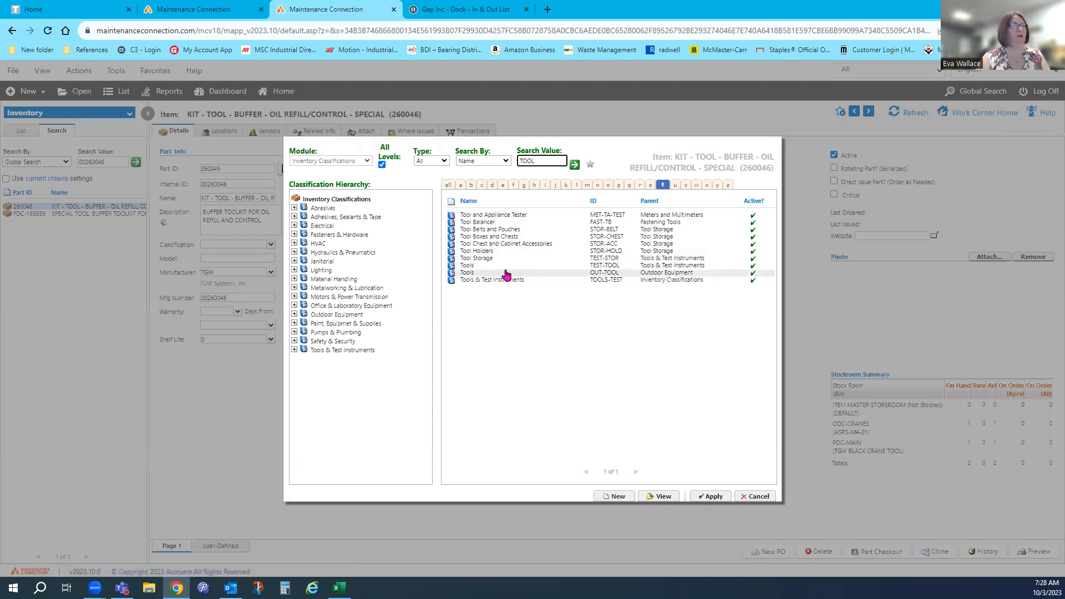
pyautogui.click(503, 270)
pyautogui.doubleClick(503, 269)
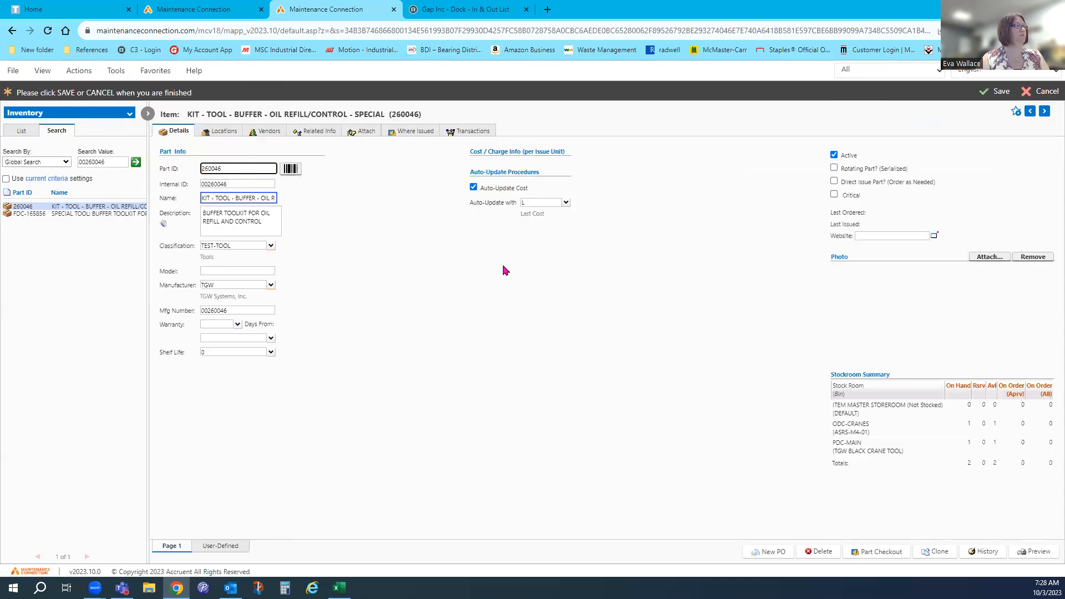
pyautogui.click(982, 96)
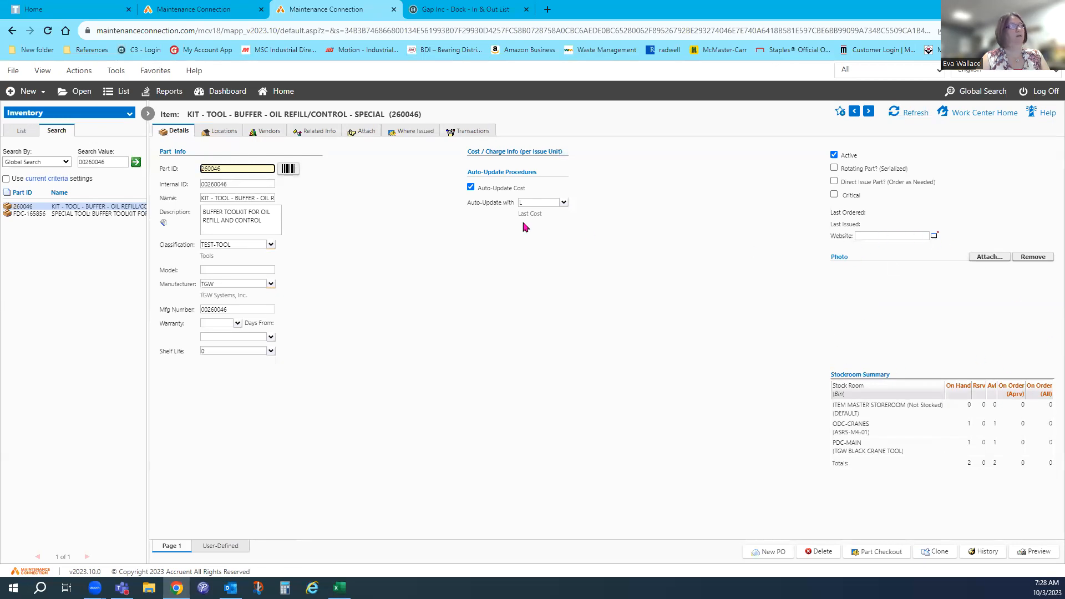
# Step: Append "- NEEDS PHOTO" to the part's Internal ID and save the part
pyautogui.click(266, 181)
pyautogui.write('- NEEDS PHOTO')
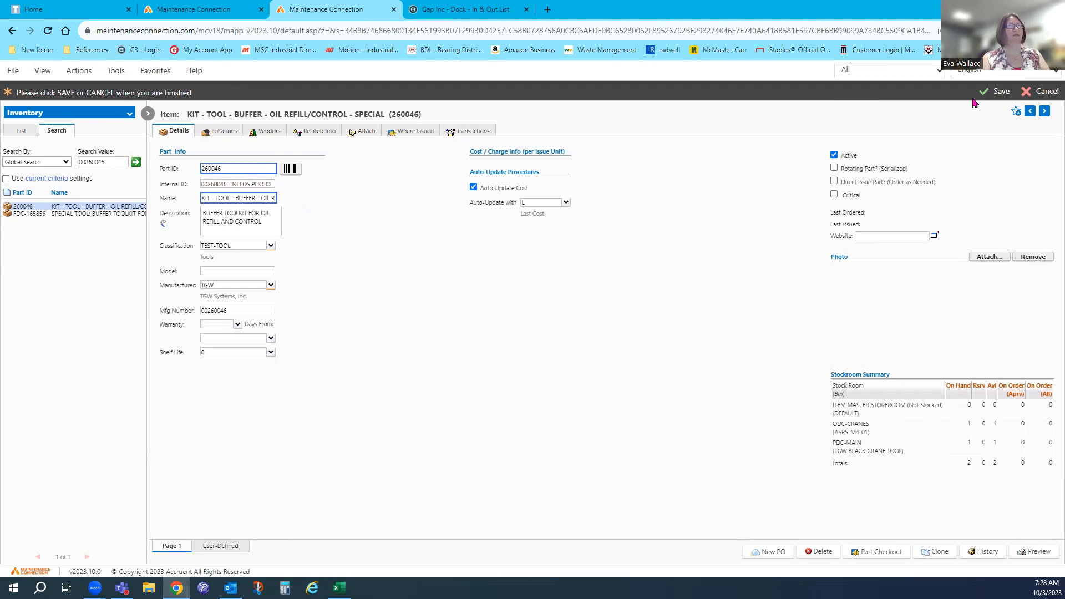
pyautogui.click(982, 94)
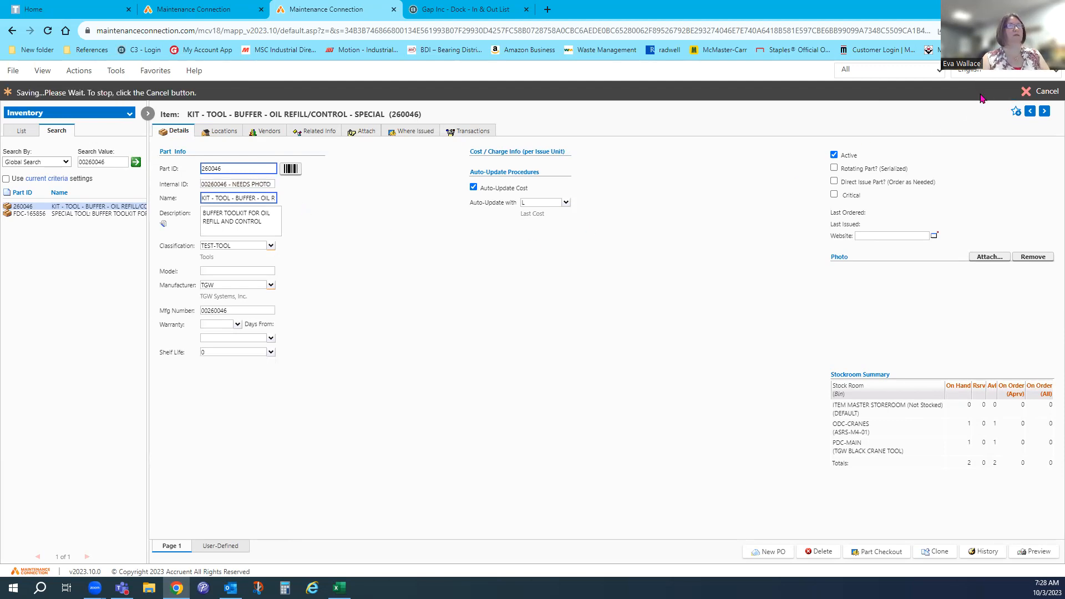
# Step: Mark the part as Standardized in its user-defined fields and save it
pyautogui.click(239, 547)
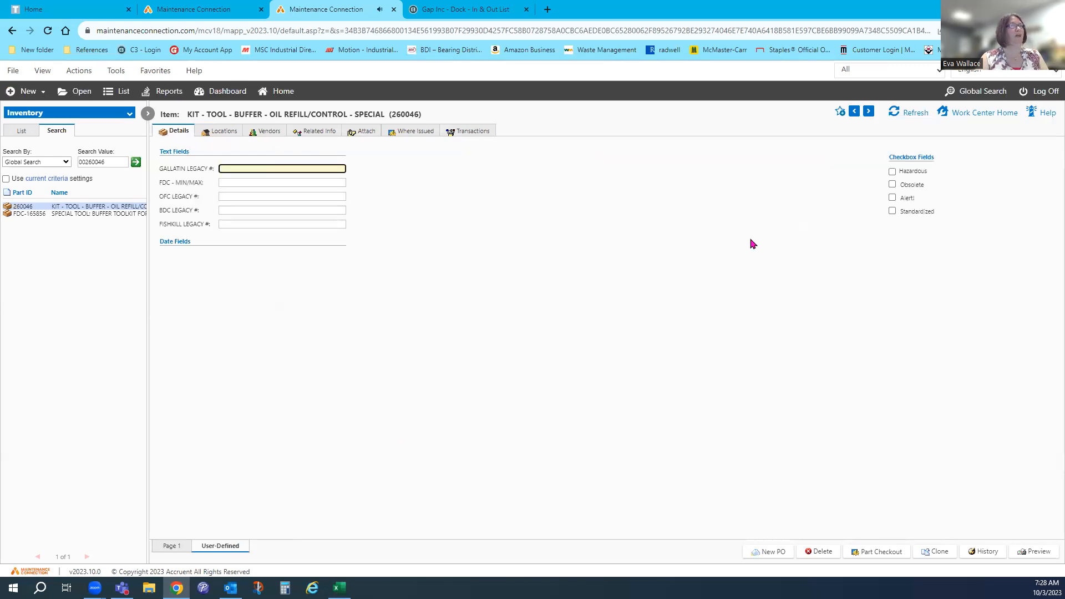
pyautogui.click(893, 211)
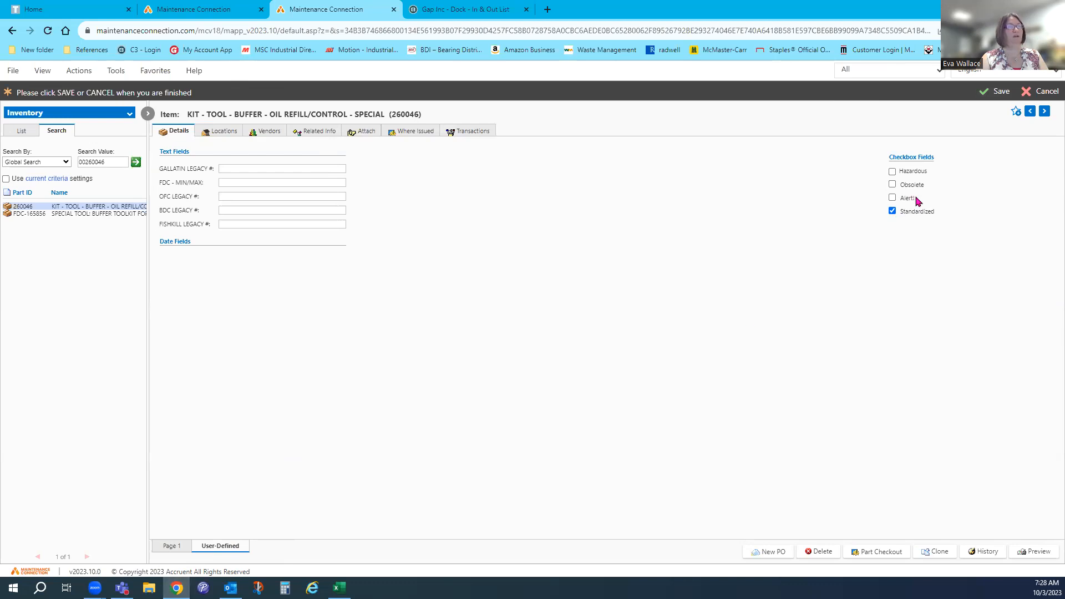
pyautogui.click(981, 104)
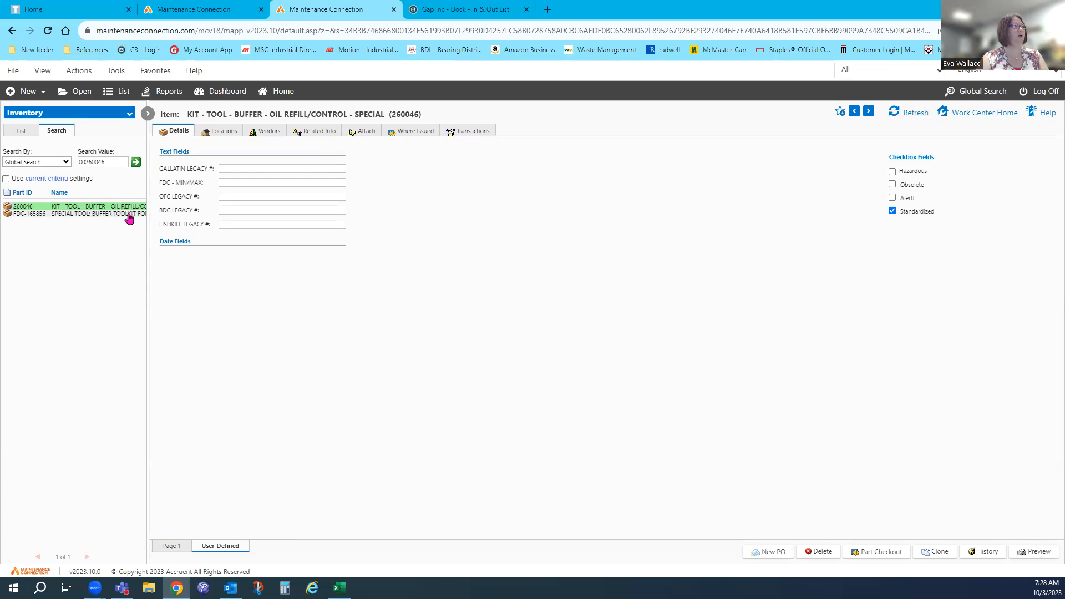
# Step: Flag duplicate part FDC-165856 with Alert!, set its Internal ID to "STANDARD MC 260046", and save it
pyautogui.click(129, 215)
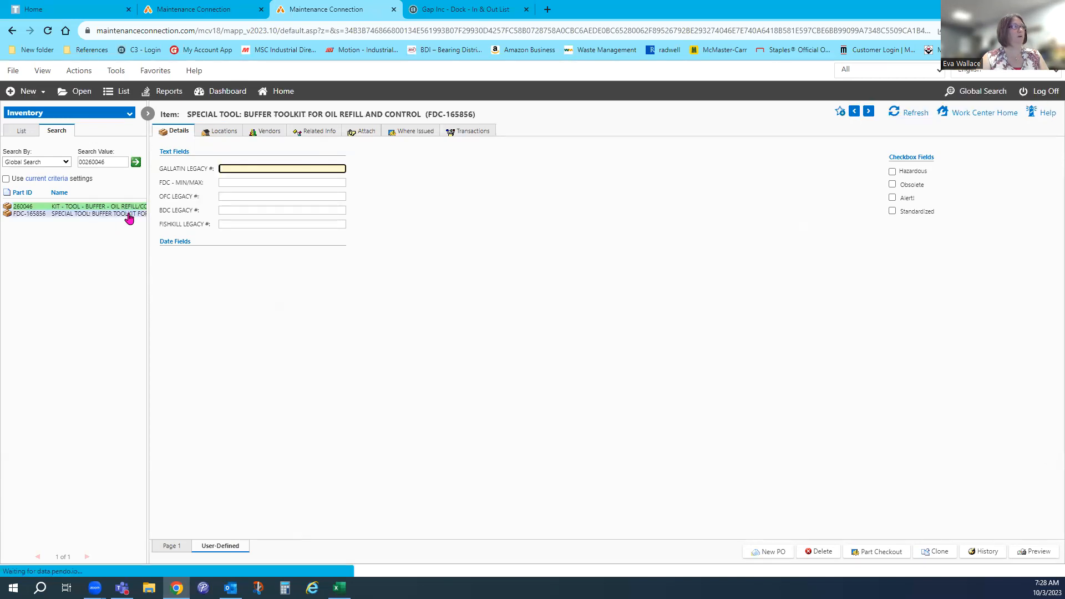
pyautogui.click(892, 198)
pyautogui.click(177, 546)
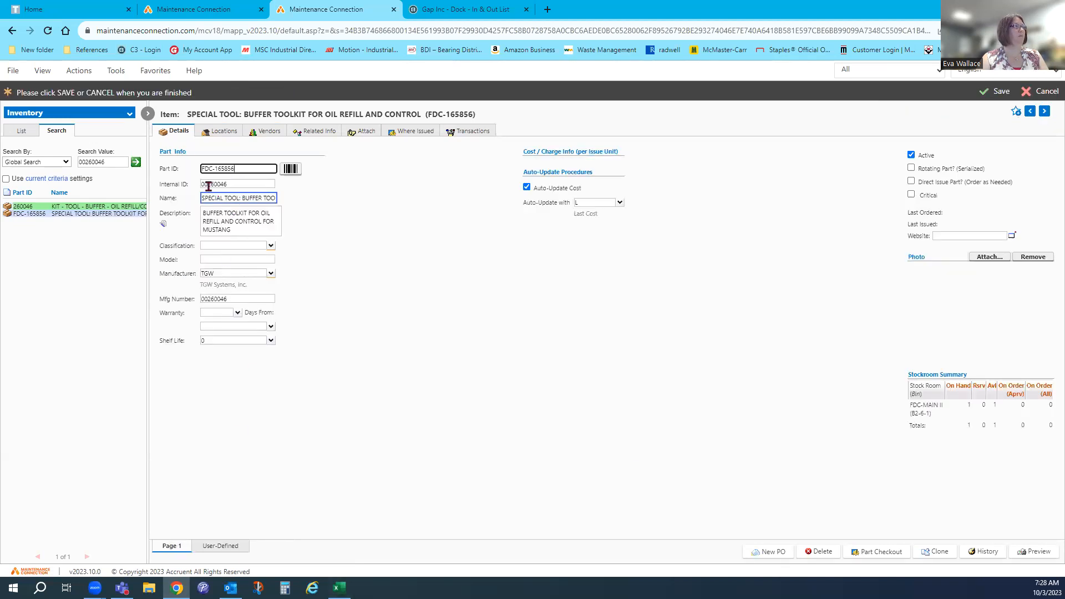
pyautogui.moveTo(209, 186); pyautogui.dragTo(186, 191)
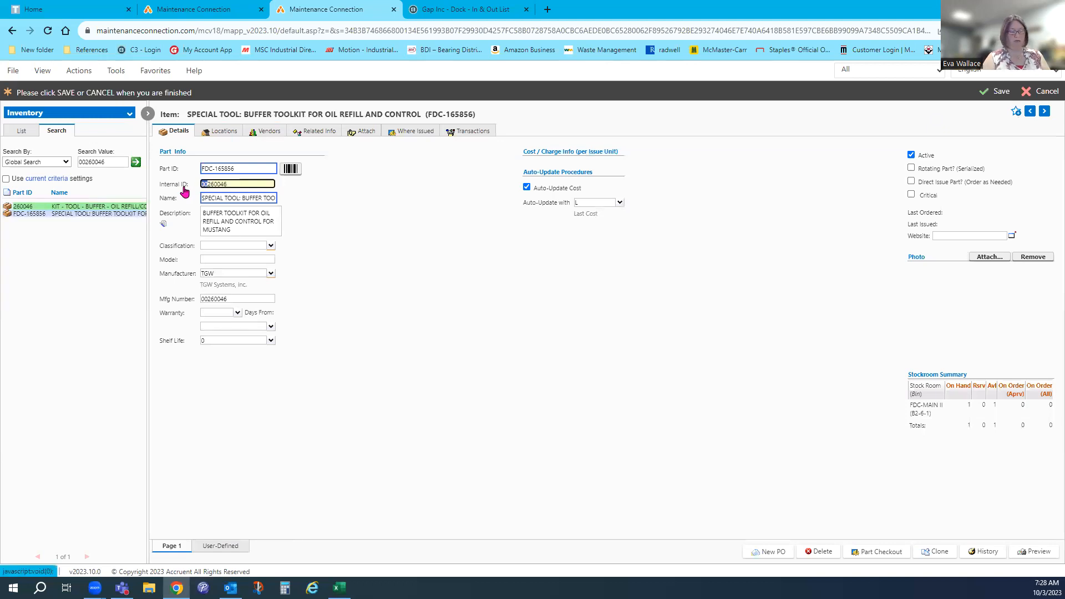
pyautogui.write('STANDARD')
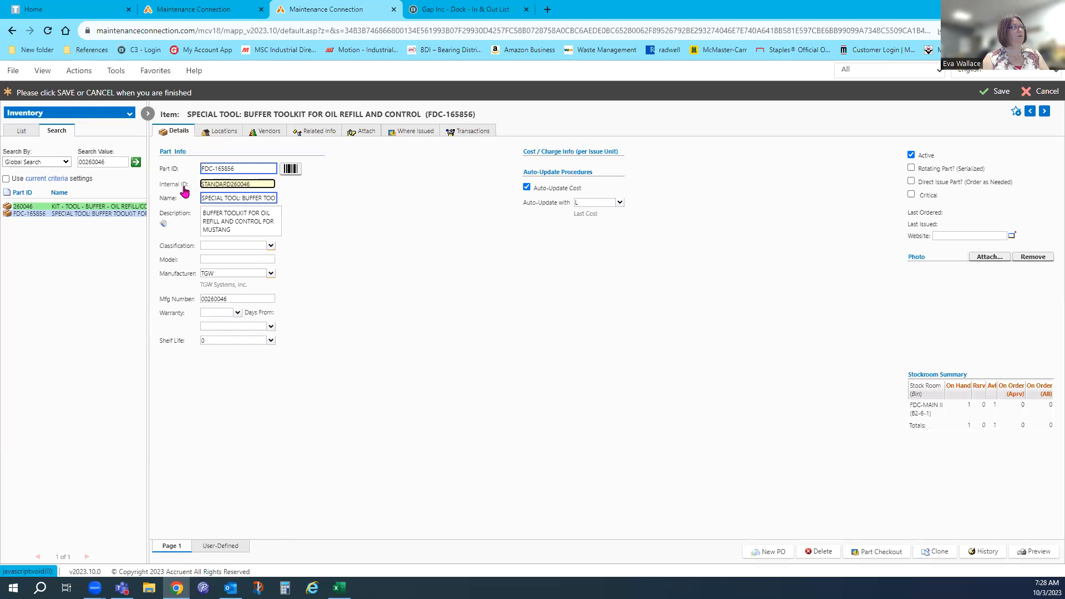
pyautogui.write(' MC')
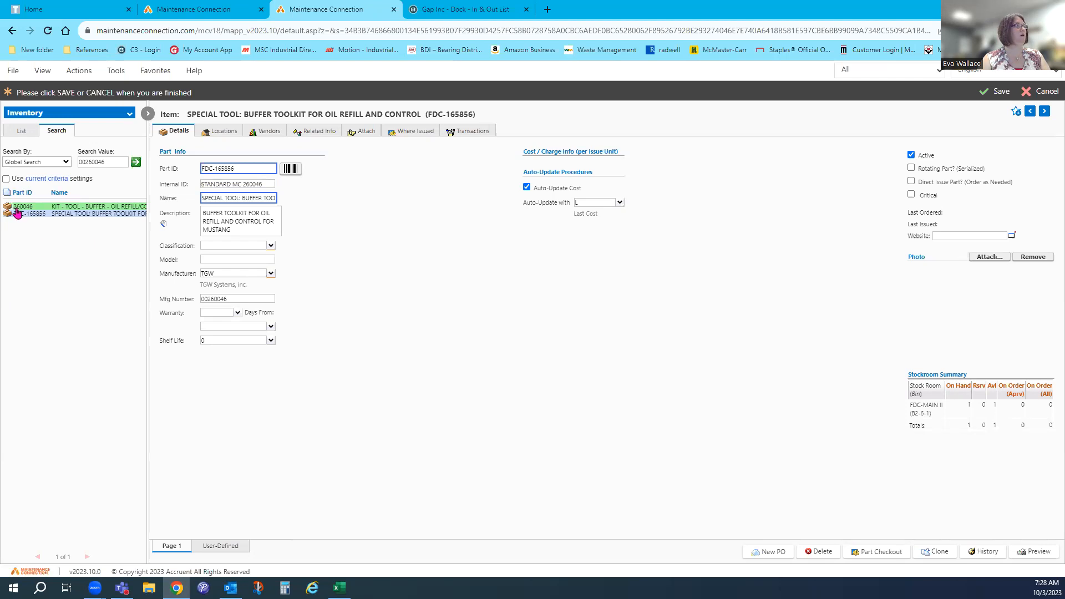
pyautogui.click(987, 91)
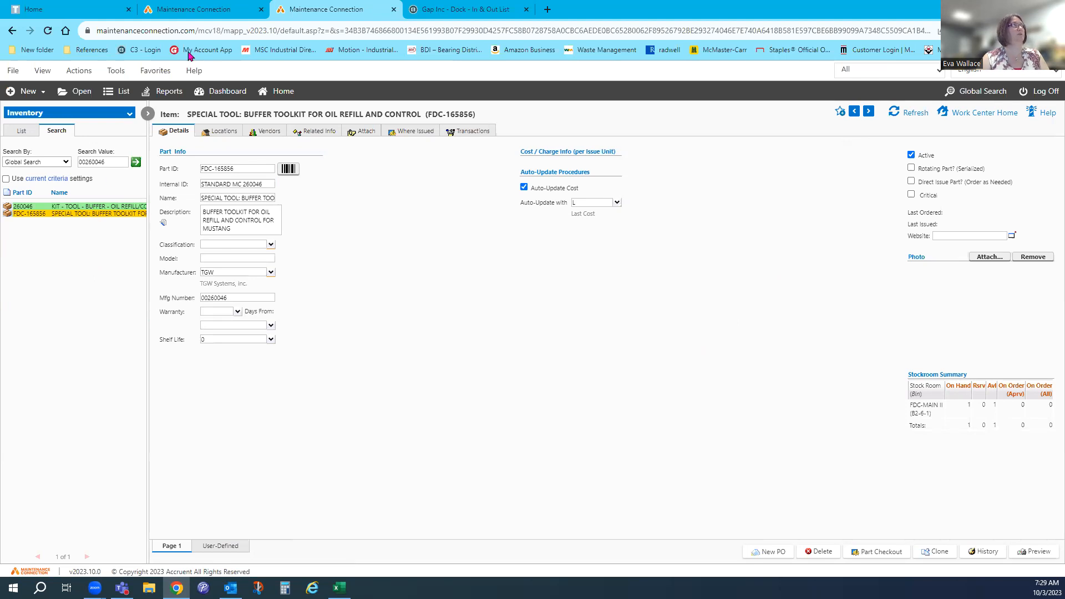
# Step: In the other Maintenance Connection browser tab, refresh the inventory list and page through it to locate standardized part 260046
pyautogui.click(201, 11)
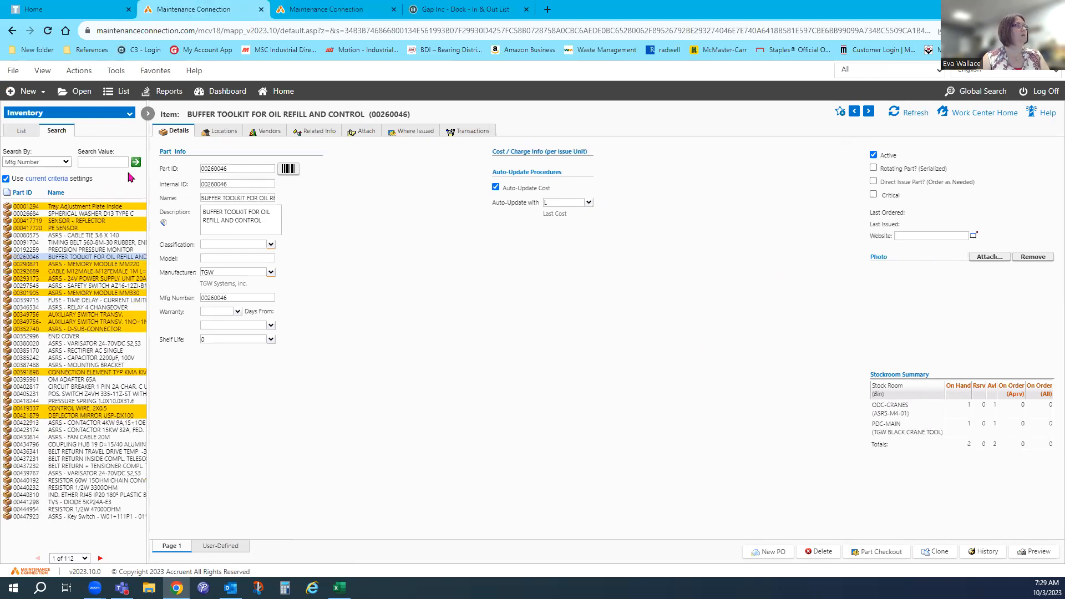
pyautogui.click(136, 164)
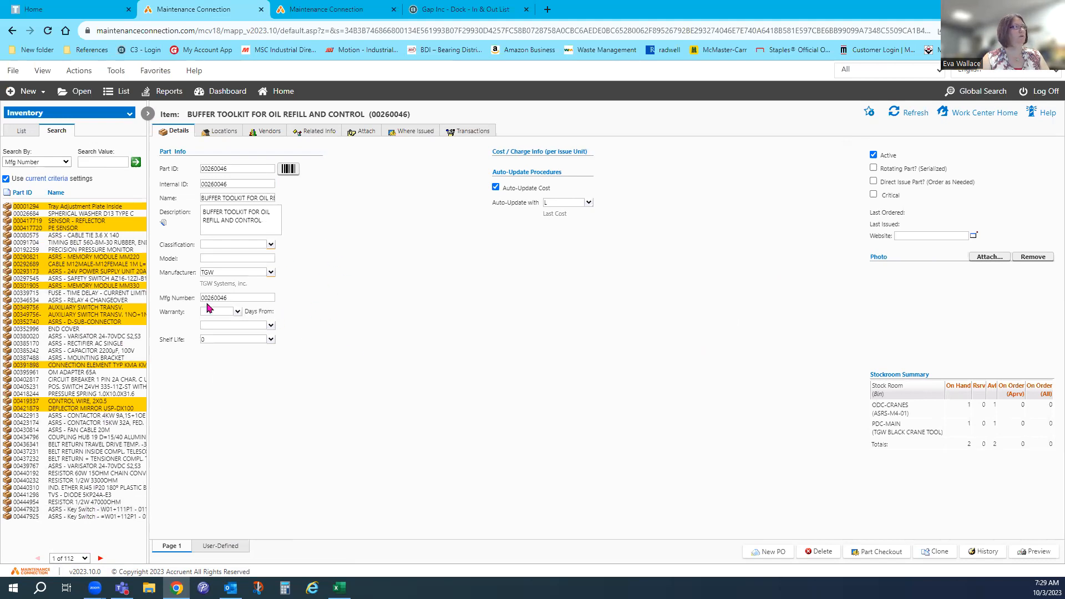
pyautogui.click(83, 556)
pyautogui.click(65, 482)
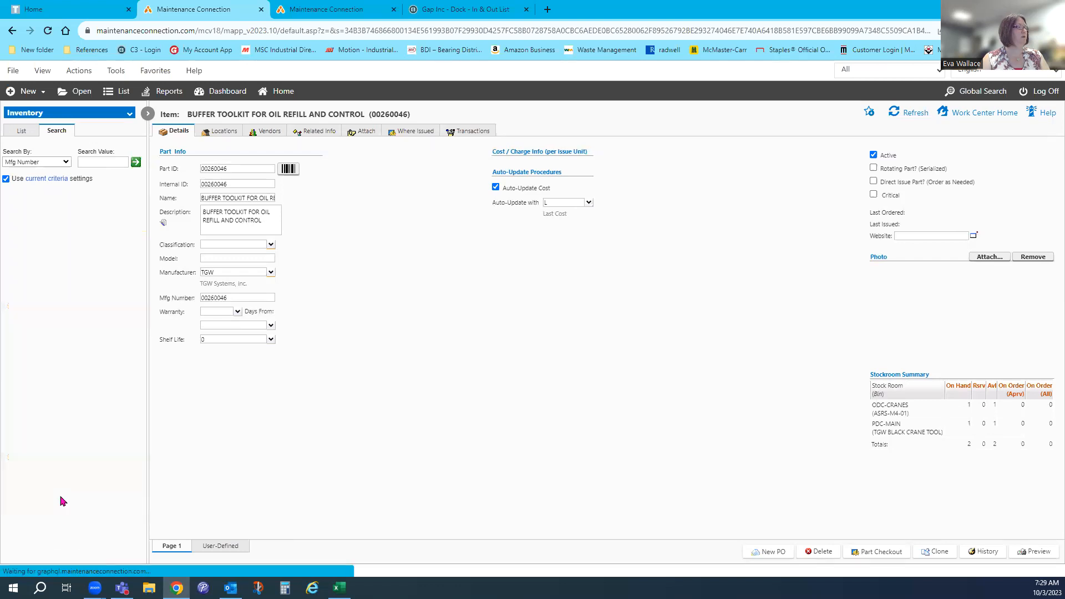
pyautogui.click(78, 557)
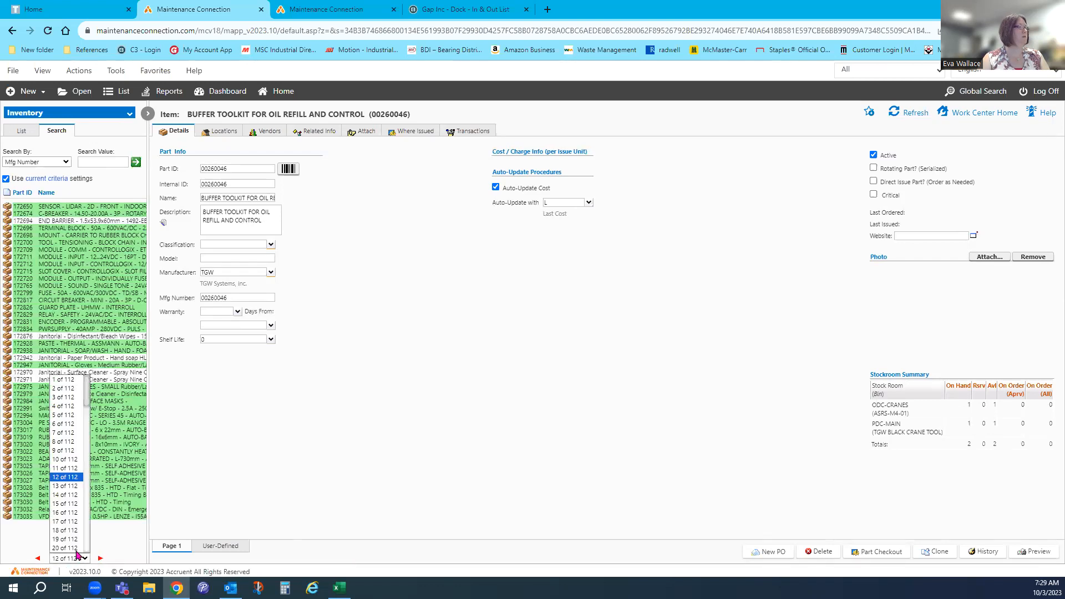
pyautogui.click(68, 513)
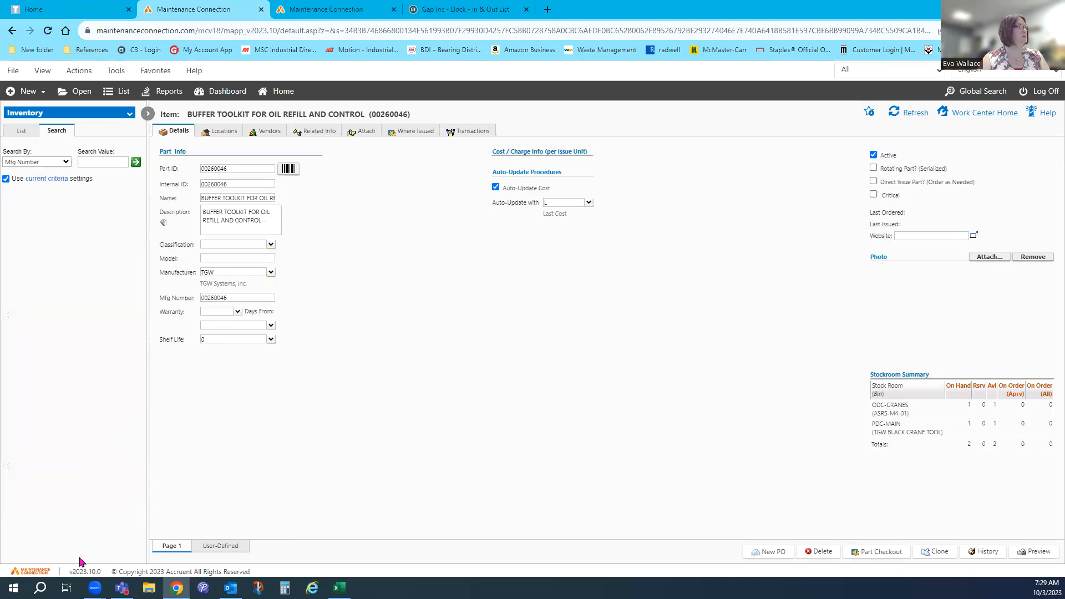
pyautogui.click(62, 559)
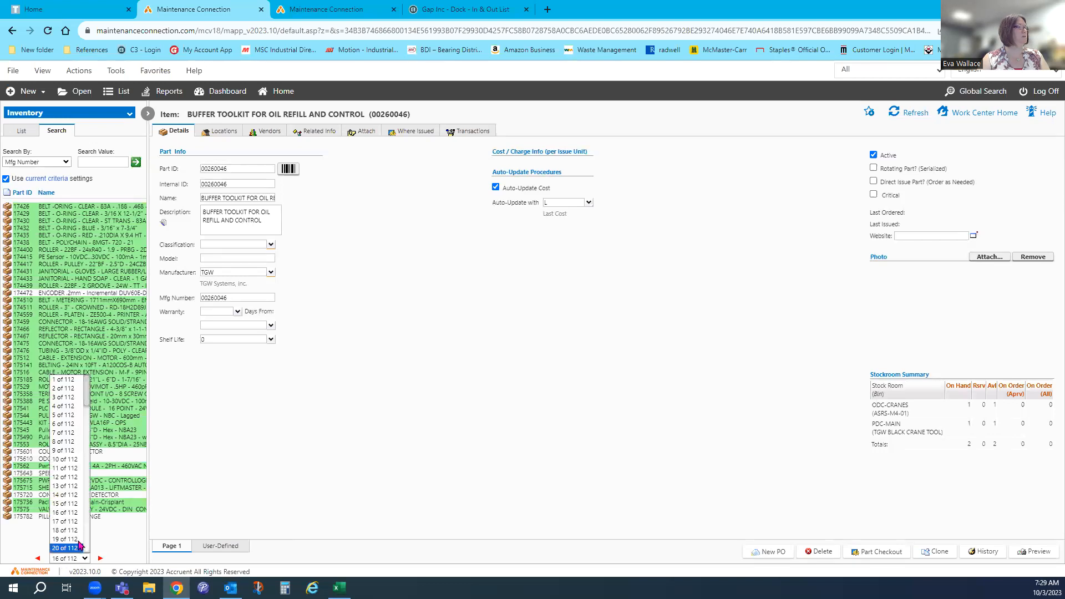
pyautogui.click(71, 546)
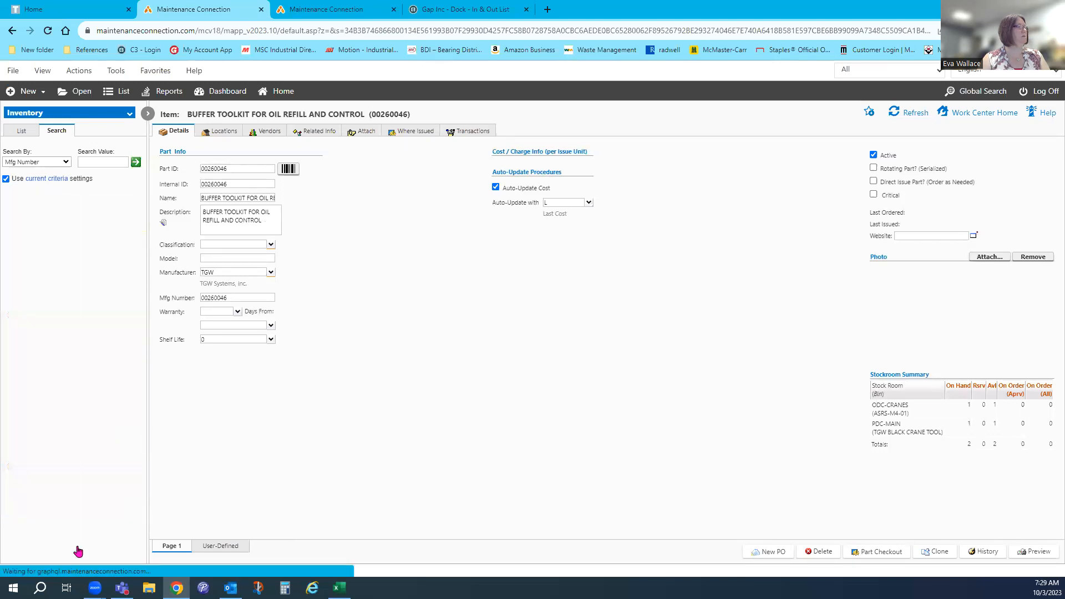
pyautogui.click(79, 560)
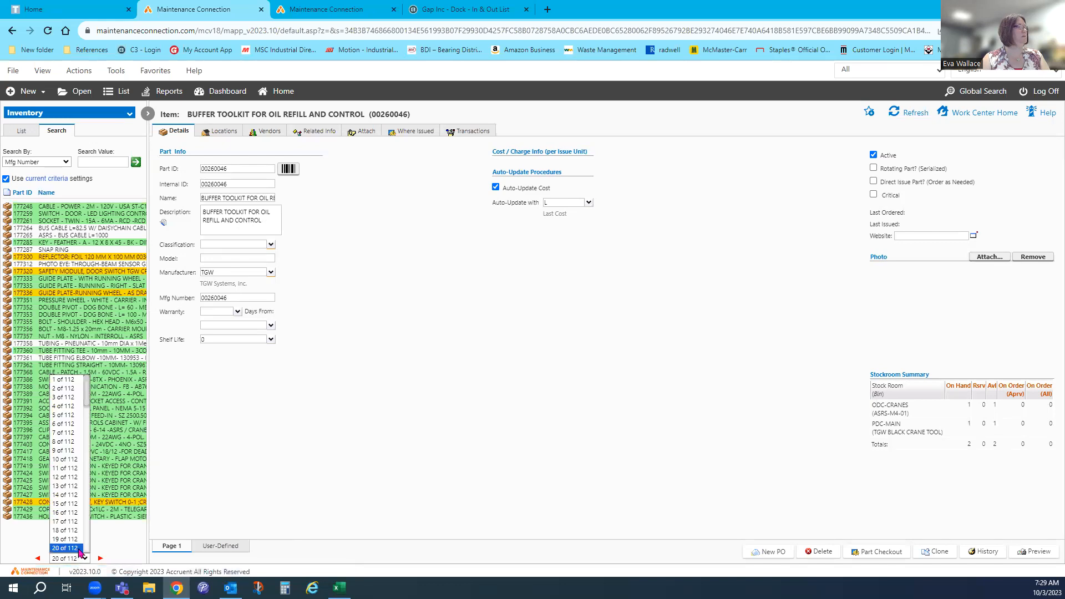
pyautogui.click(66, 511)
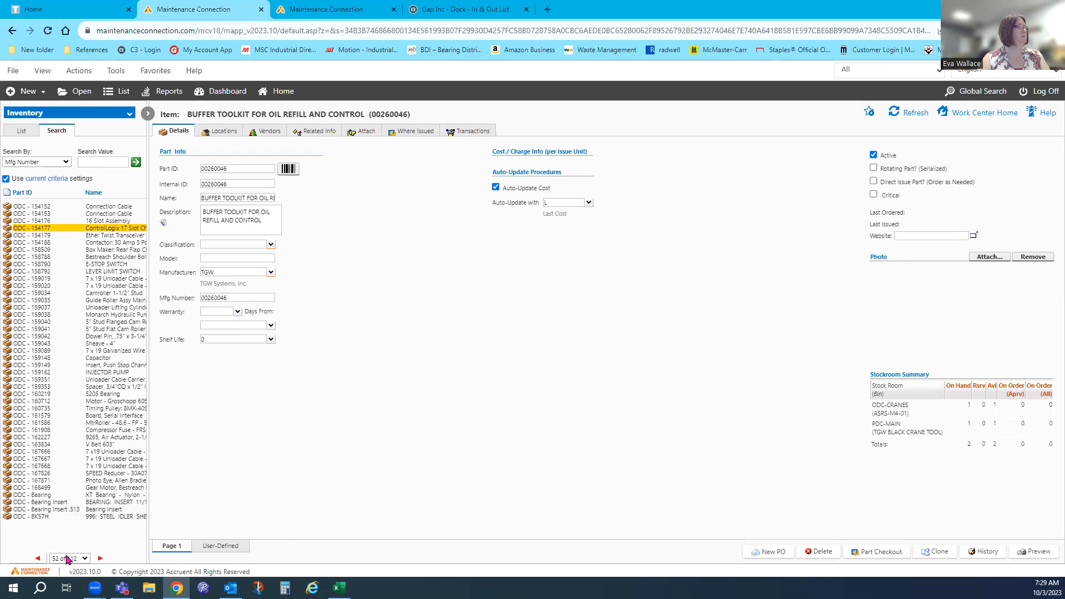
pyautogui.click(66, 559)
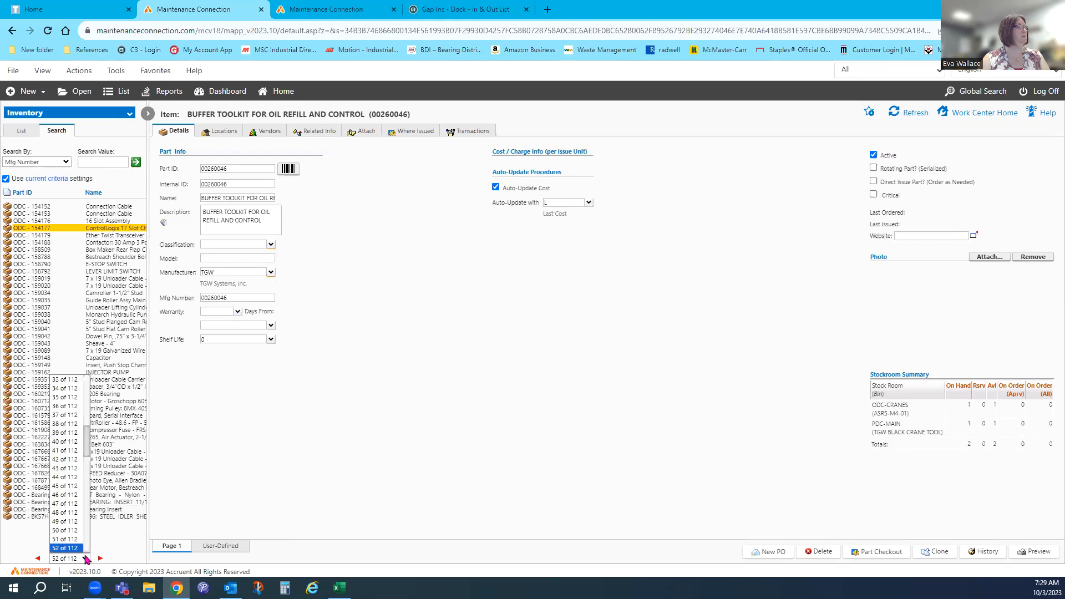
pyautogui.click(73, 470)
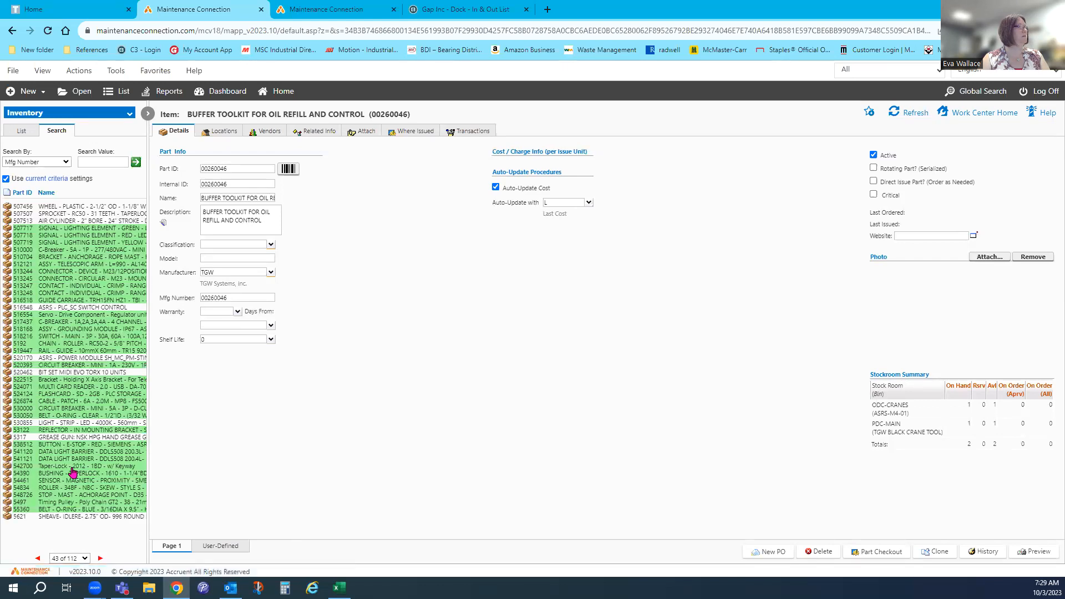
pyautogui.click(39, 559)
pyautogui.click(38, 558)
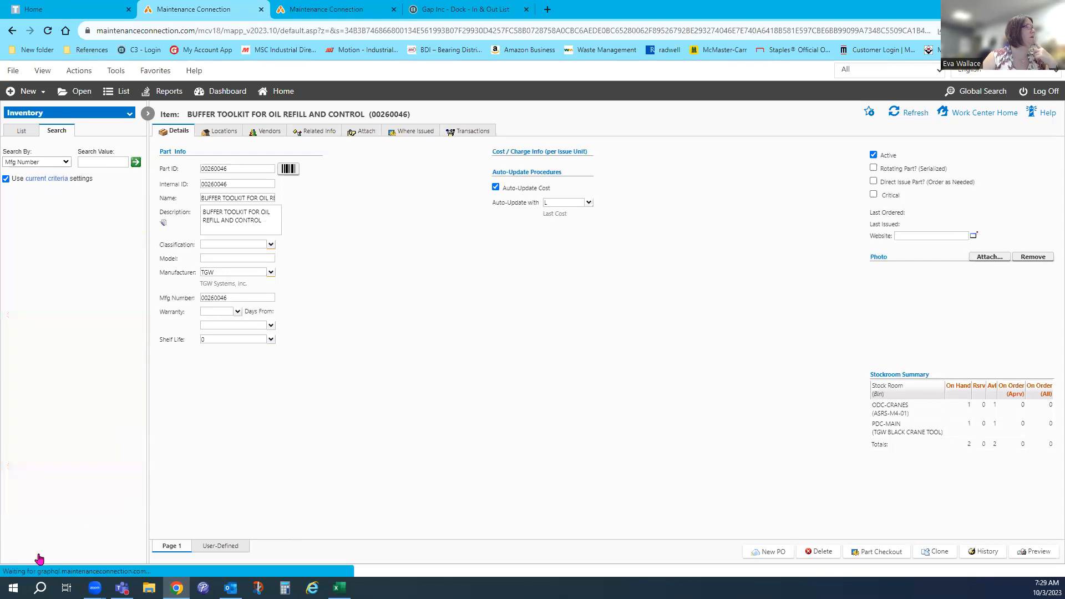
pyautogui.click(39, 558)
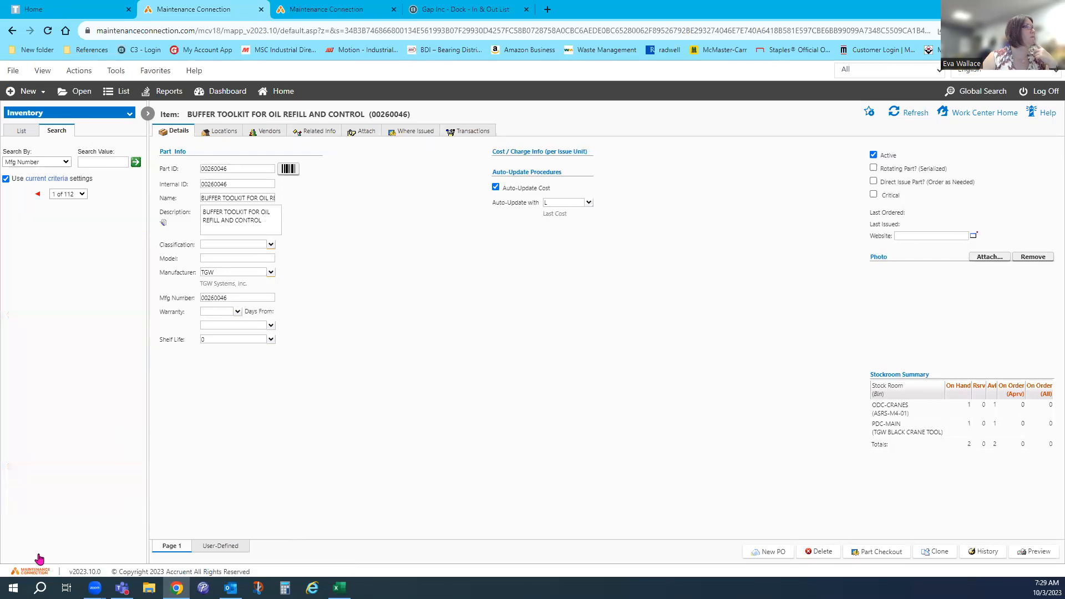
pyautogui.click(39, 558)
pyautogui.click(38, 558)
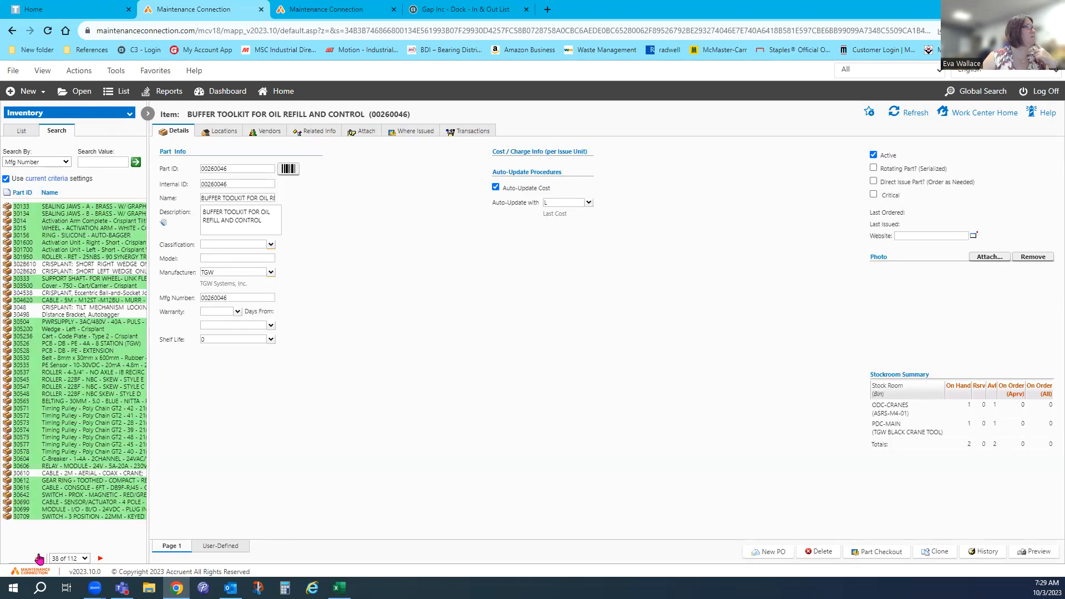
pyautogui.click(39, 558)
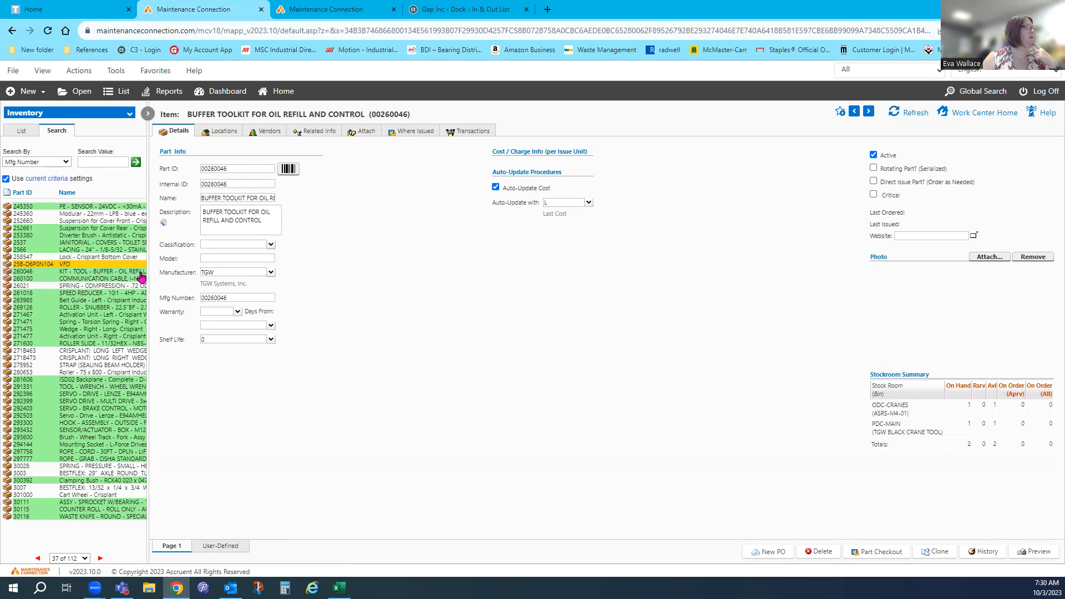
# Step: Return to page 1 of the inventory list, open timing belt part 00091704, and copy its Mfg Number
pyautogui.click(70, 559)
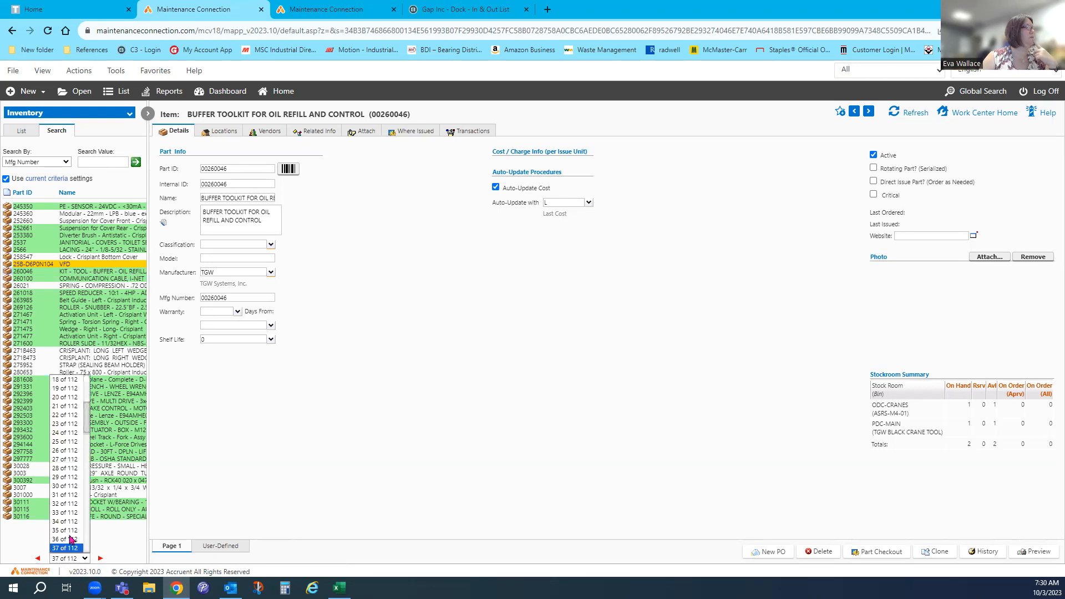
pyautogui.scroll(6, 61, 389)
pyautogui.click(67, 385)
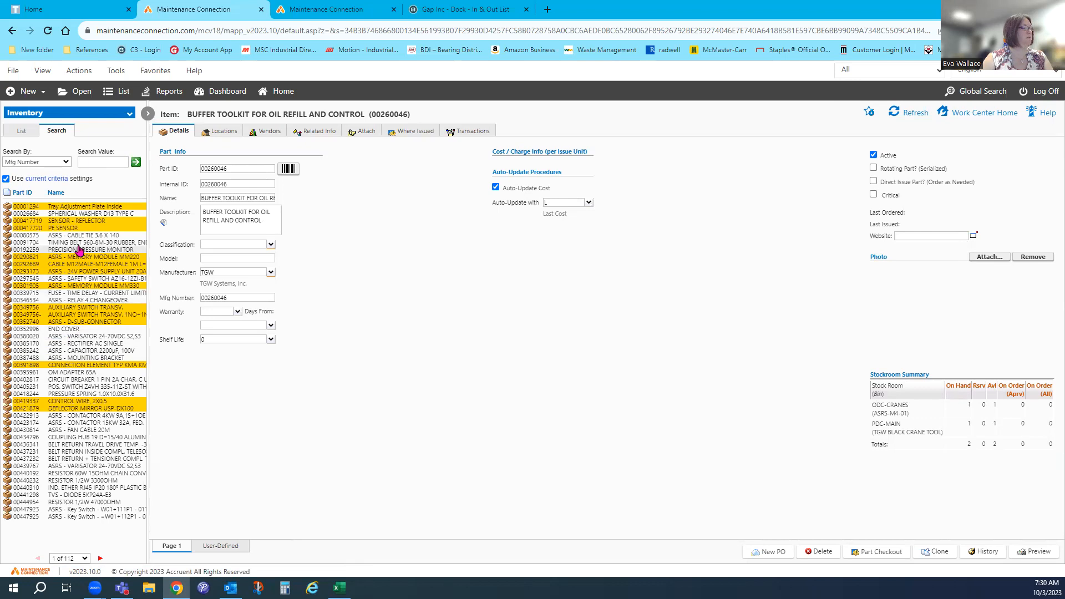
pyautogui.click(78, 244)
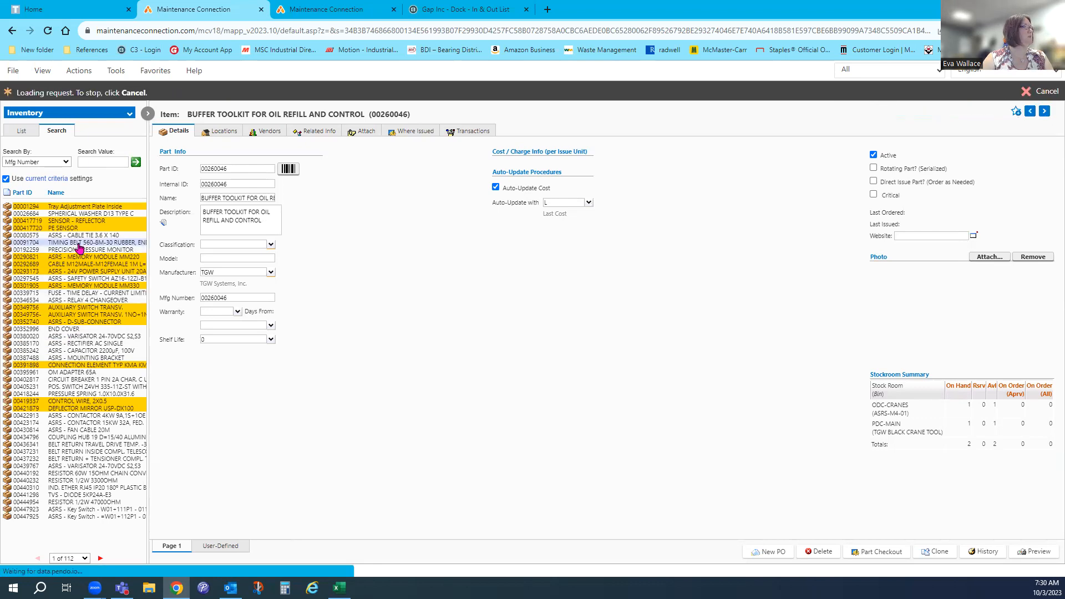
pyautogui.doubleClick(215, 297)
pyautogui.hotkey('ctrl', 'c')
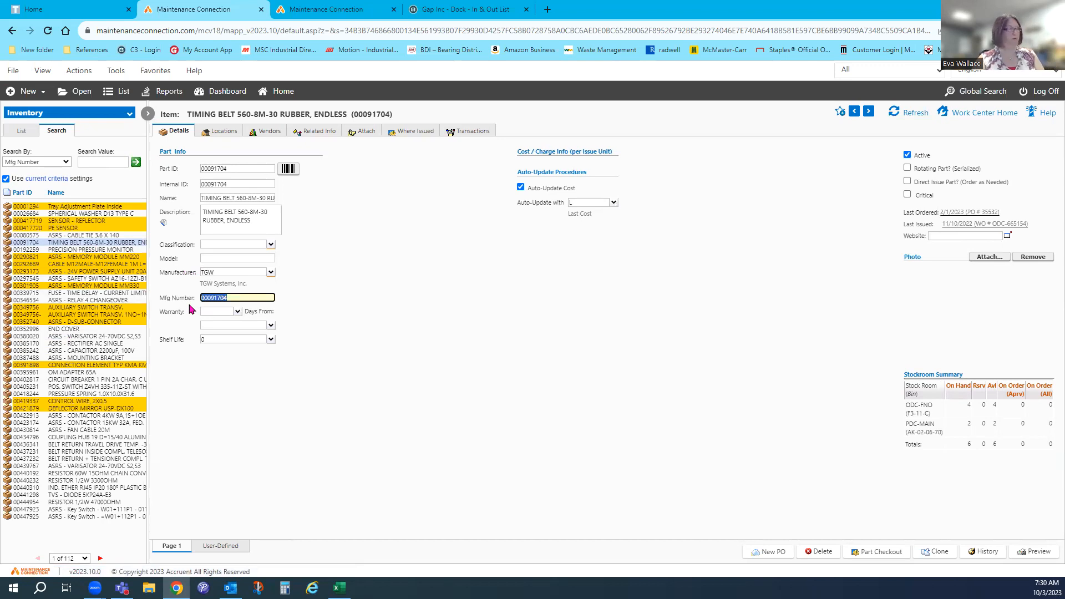
pyautogui.click(114, 134)
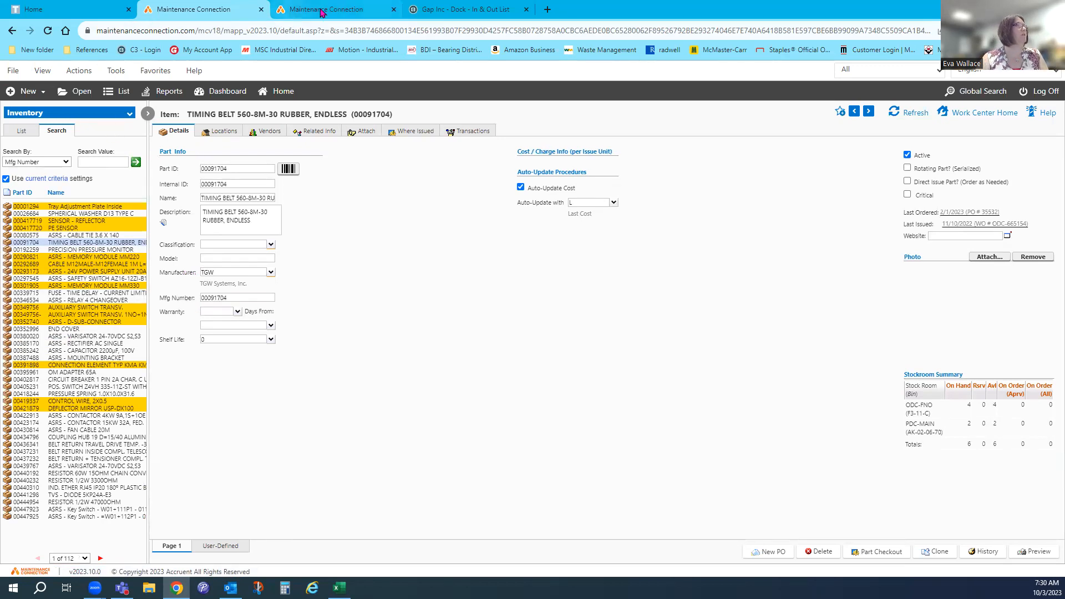
# Step: In the browser tab set to Global Search, search the inventory for the copied number 00091704
pyautogui.click(310, 9)
pyautogui.click(105, 159)
pyautogui.doubleClick(105, 161)
pyautogui.hotkey('ctrl', 'v')
pyautogui.click(136, 162)
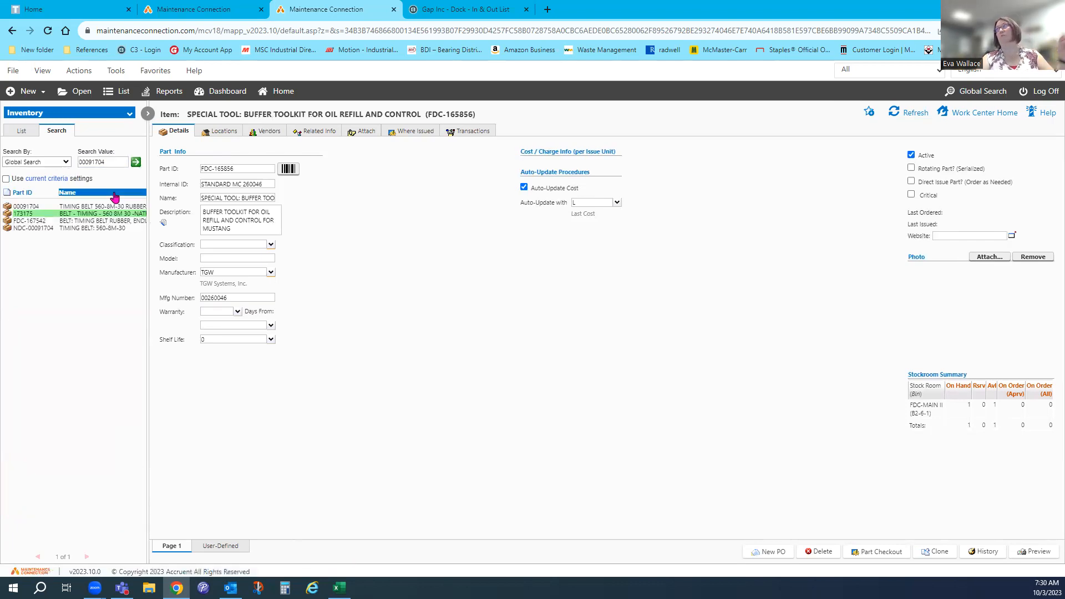
# Step: Set part 00091704's Internal ID to "STANDARD MC 173175", flag it with Alert!, and save the part
pyautogui.click(90, 208)
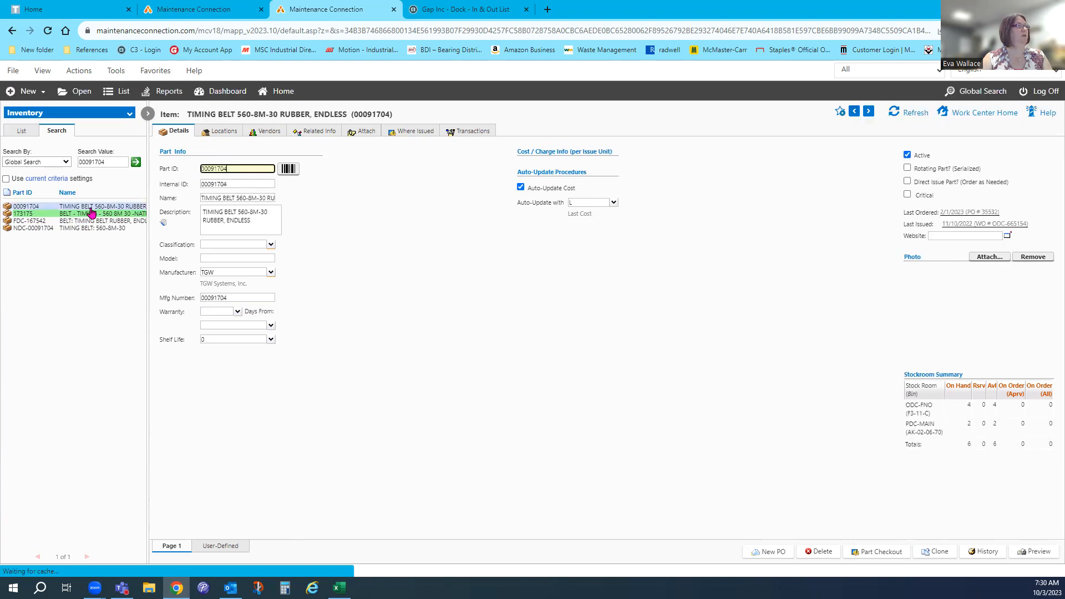
pyautogui.doubleClick(232, 184)
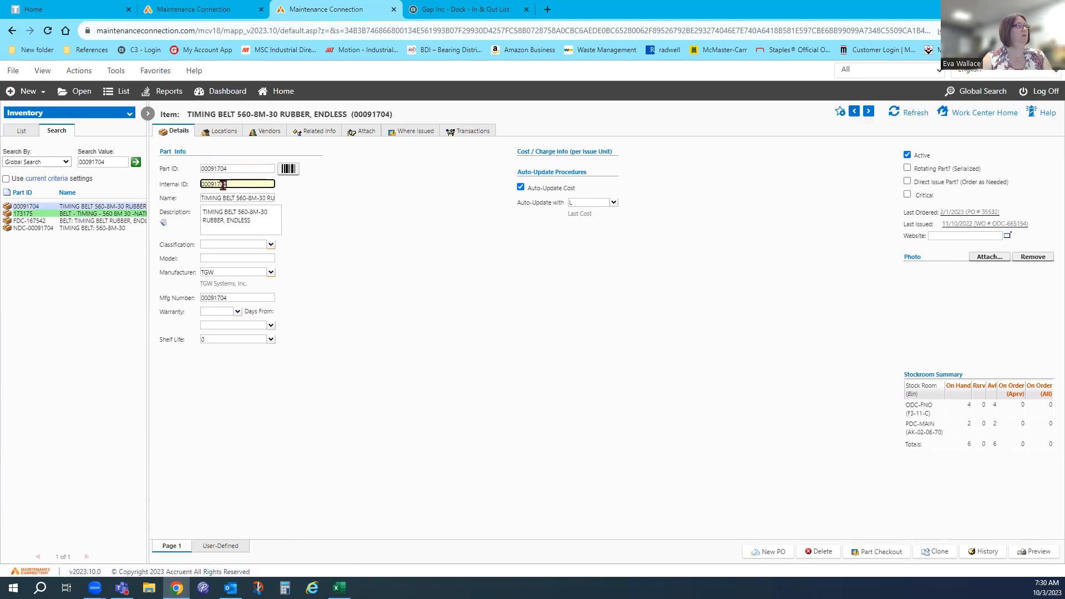
pyautogui.write('STANDARD MC 173175')
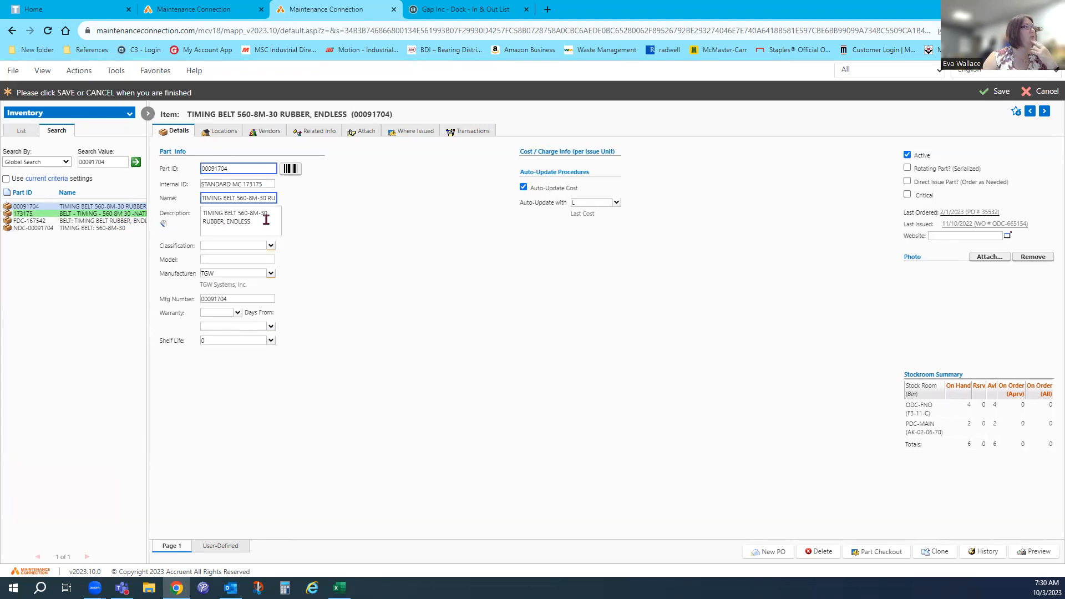
pyautogui.click(244, 546)
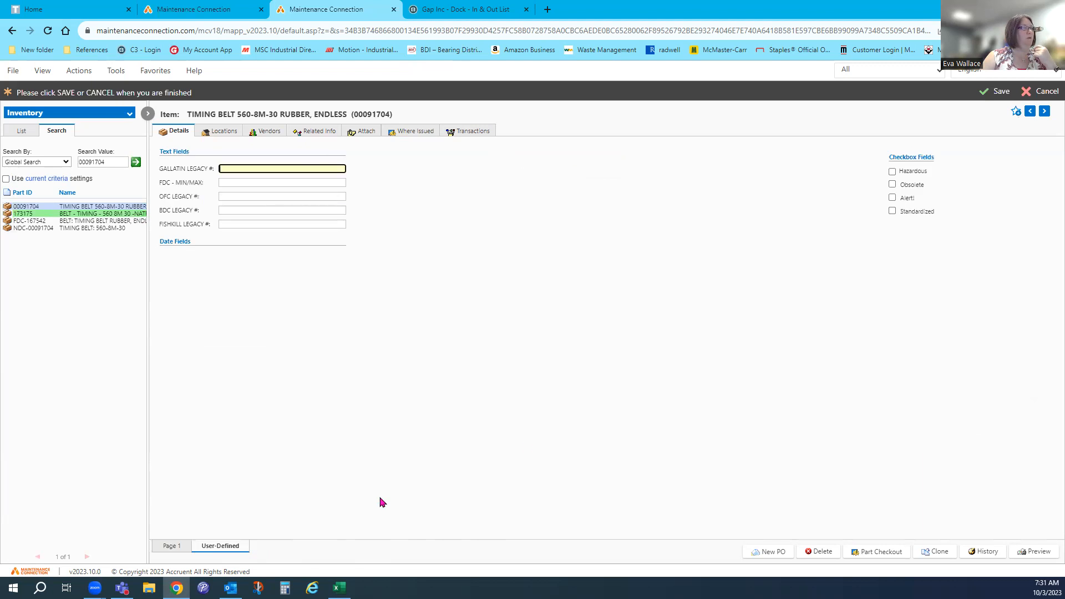
pyautogui.click(892, 198)
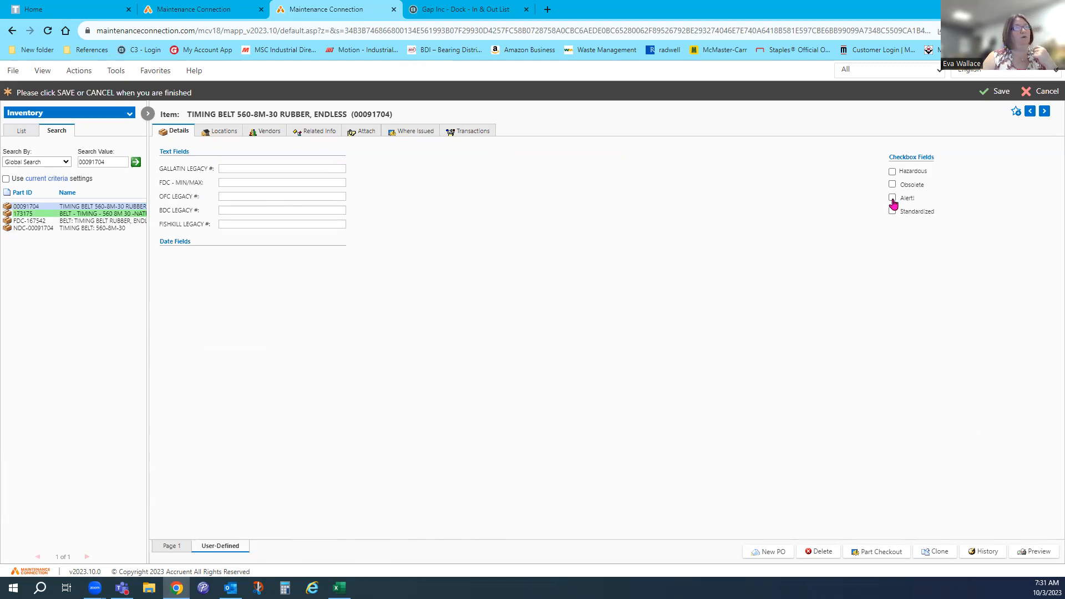
pyautogui.click(989, 93)
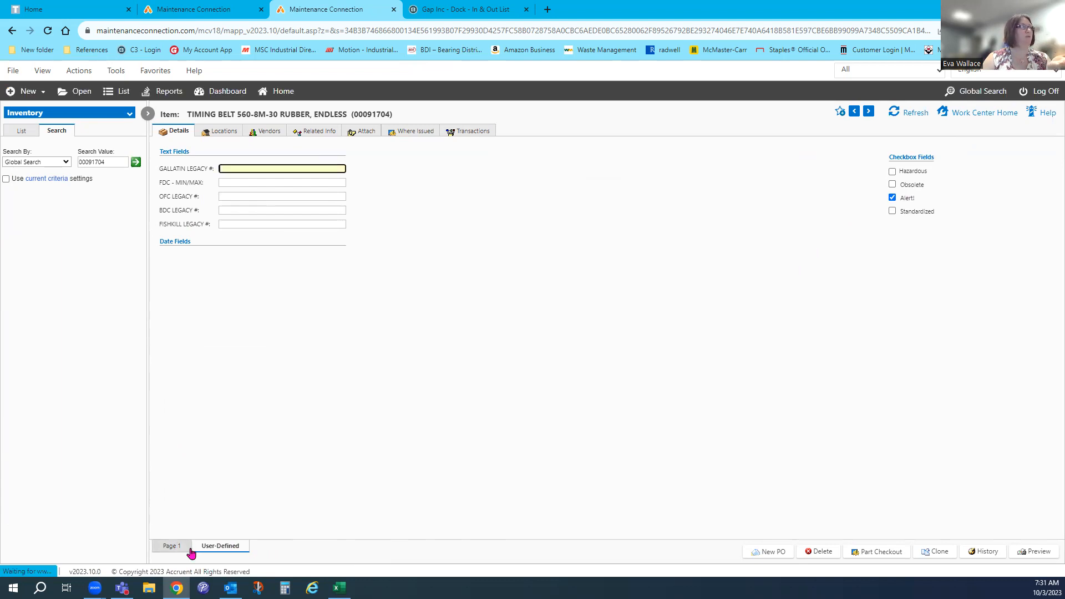
# Step: Flag part FDC-167542 with Alert!, set its Internal ID to "STANDARD MC 173175", and save the part
pyautogui.click(122, 222)
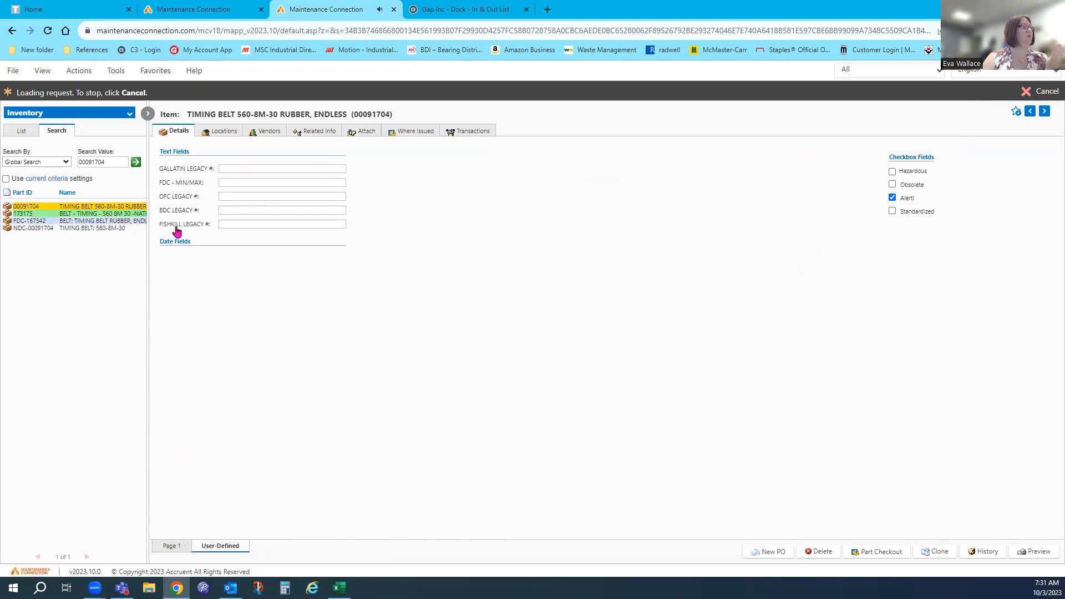
pyautogui.click(893, 198)
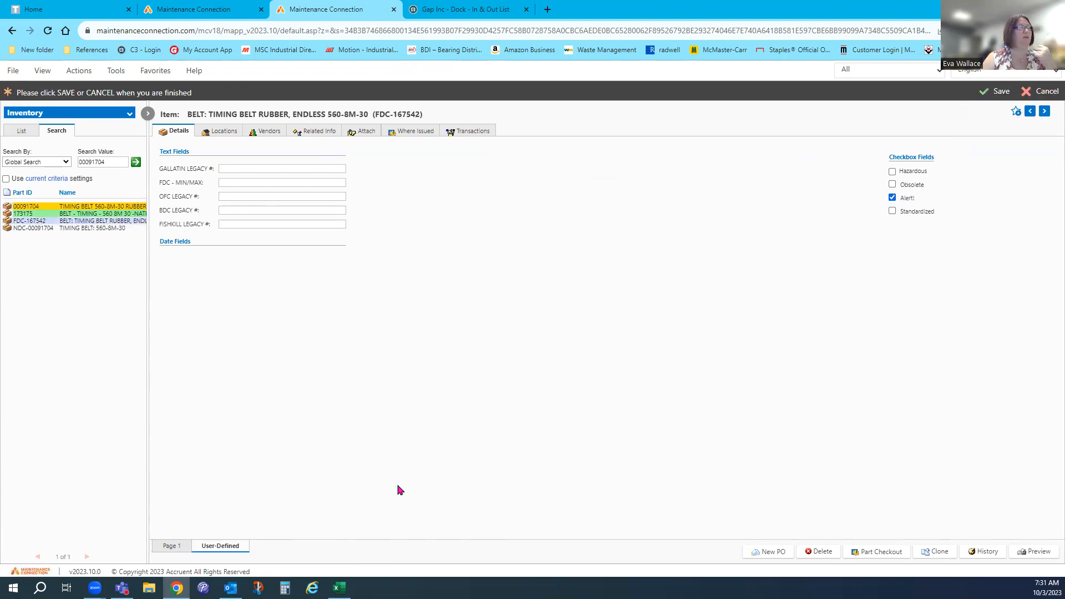
pyautogui.click(182, 548)
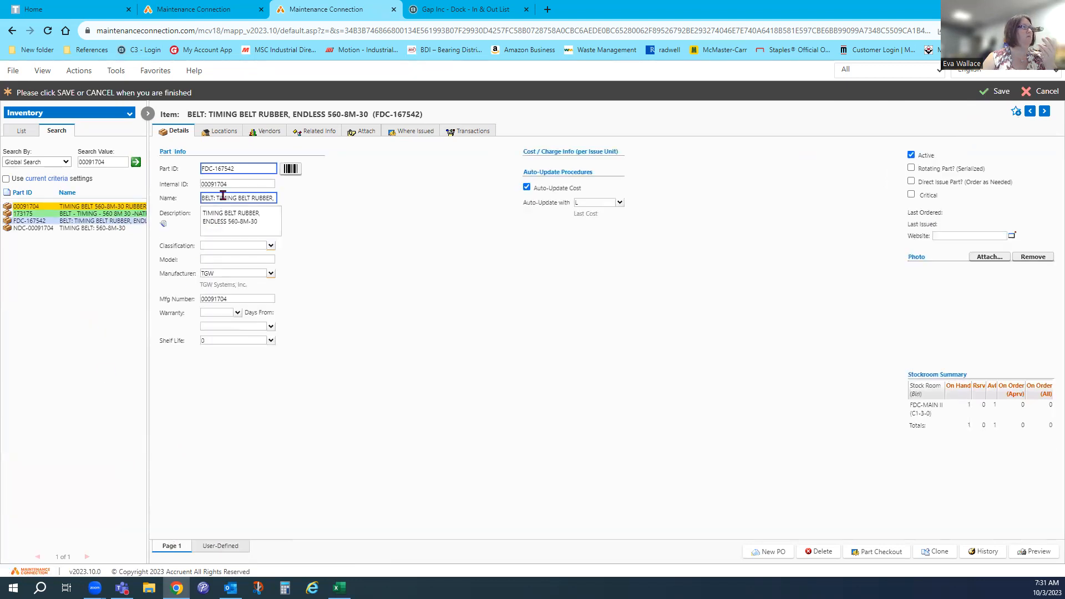
pyautogui.moveTo(233, 183); pyautogui.dragTo(188, 197)
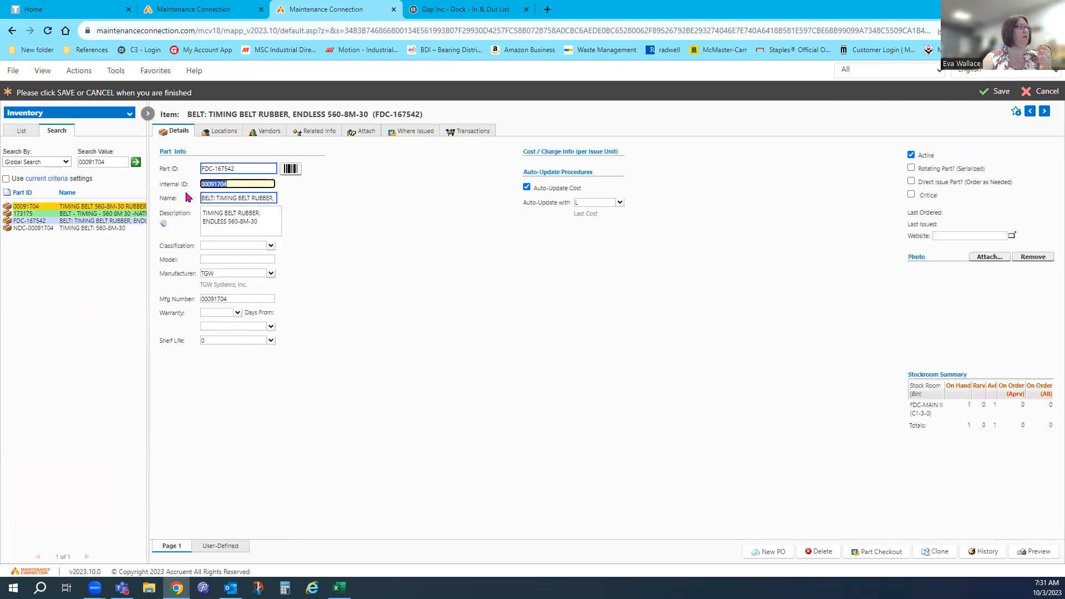
pyautogui.write('STANDARD MC 173175')
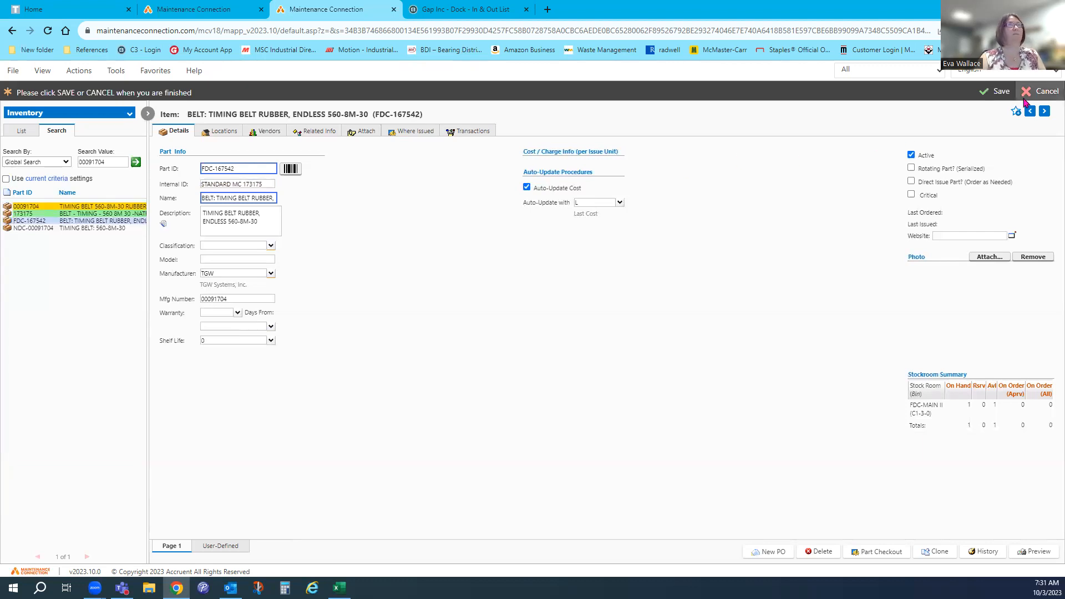
pyautogui.click(997, 93)
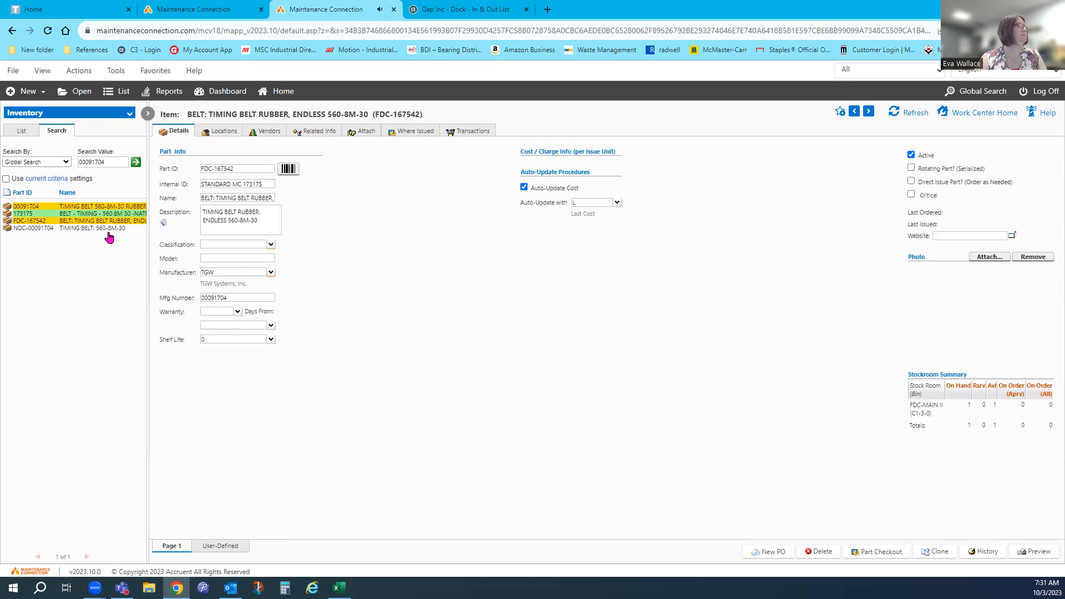
# Step: Set part NDC-00091704's Internal ID to "STANDARD MC", flag it with Alert!, and save the part
pyautogui.click(116, 228)
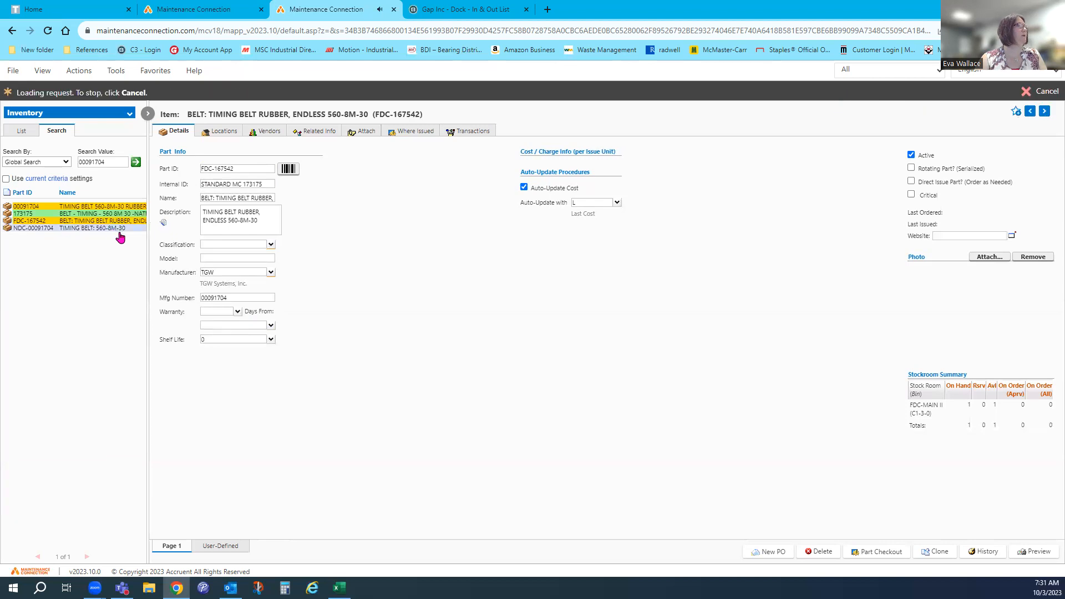
pyautogui.click(242, 184)
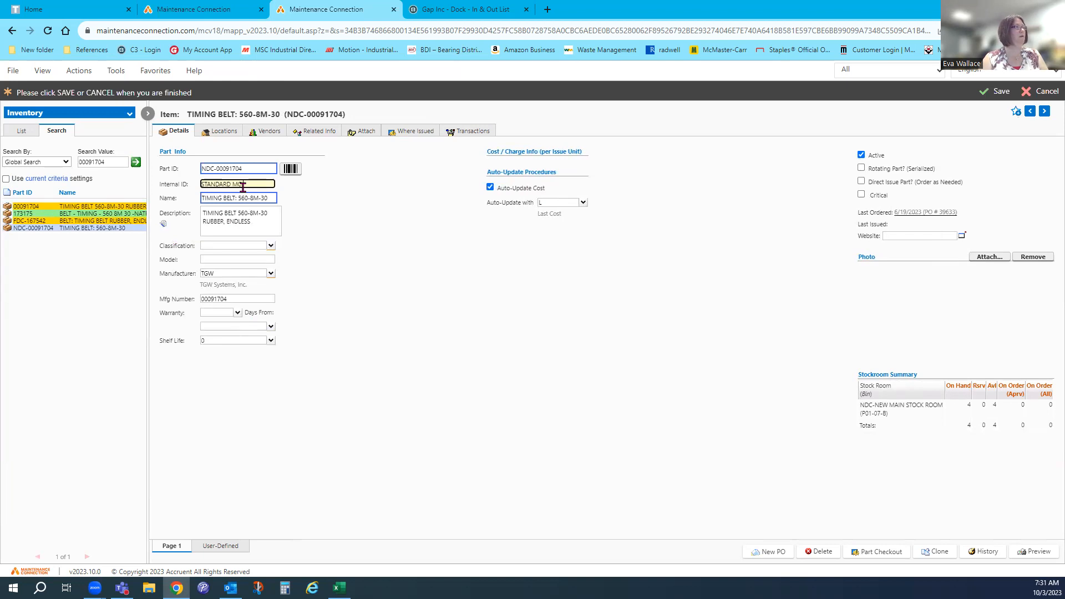
pyautogui.click(213, 546)
pyautogui.click(892, 198)
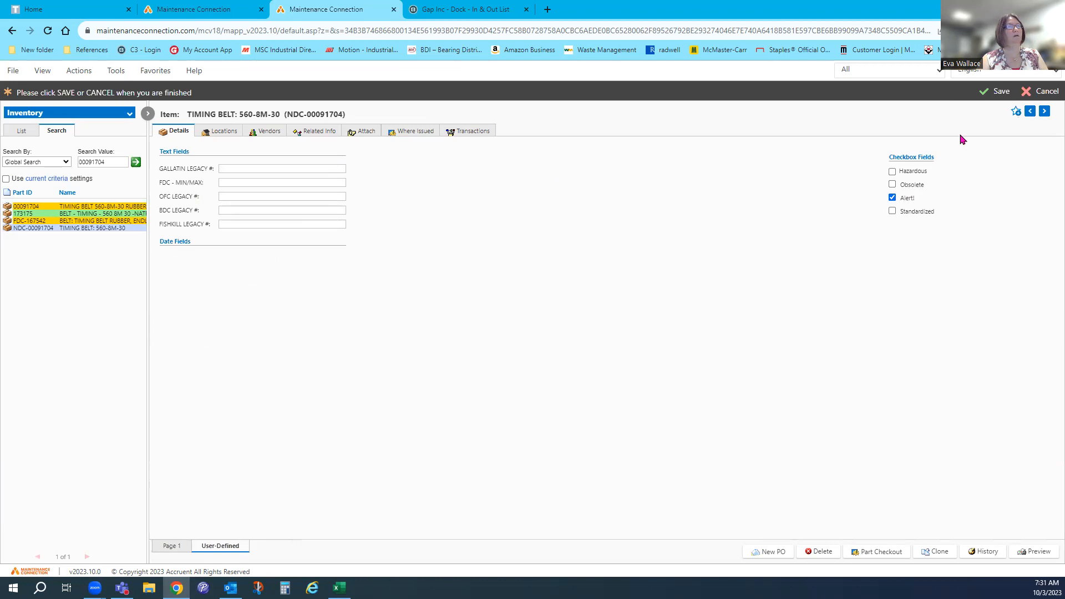
pyautogui.click(996, 91)
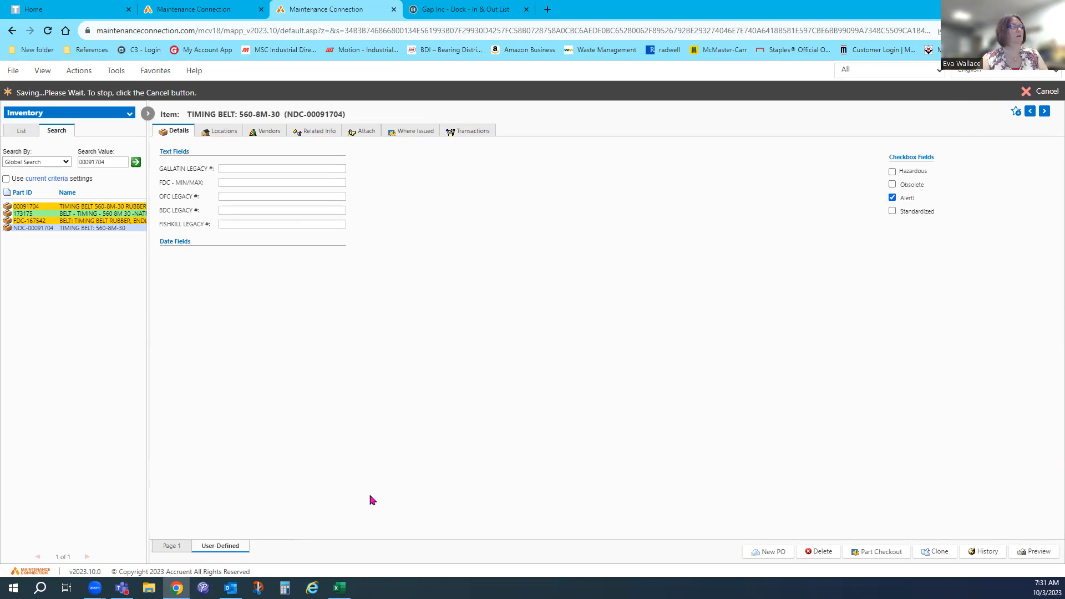
pyautogui.click(182, 548)
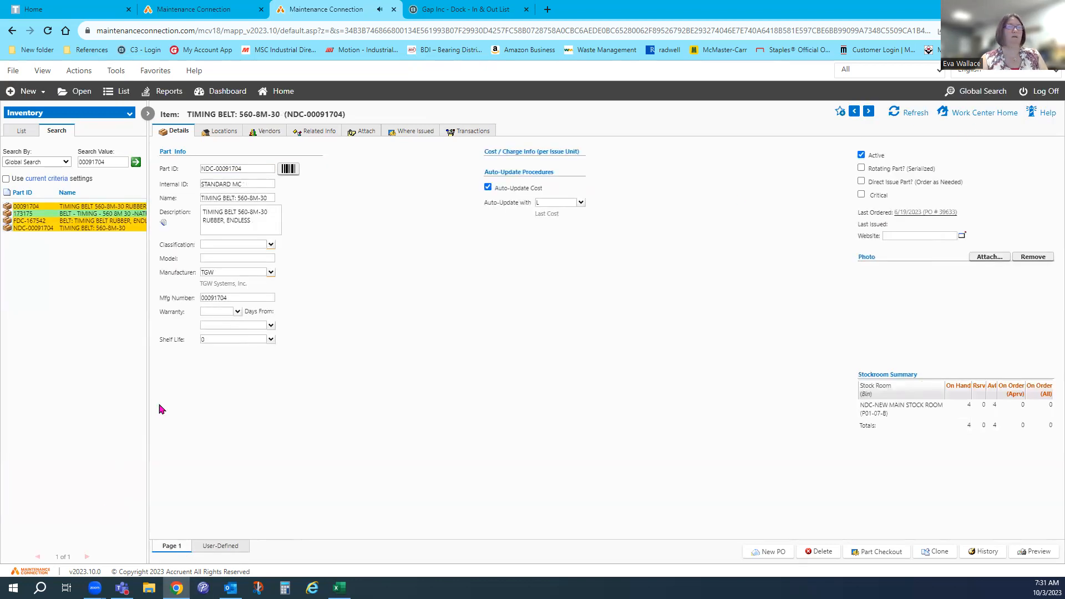
# Step: Set the ITEM MASTER STOREROOM location of standard part 173175 to not stocked and save the part
pyautogui.click(120, 217)
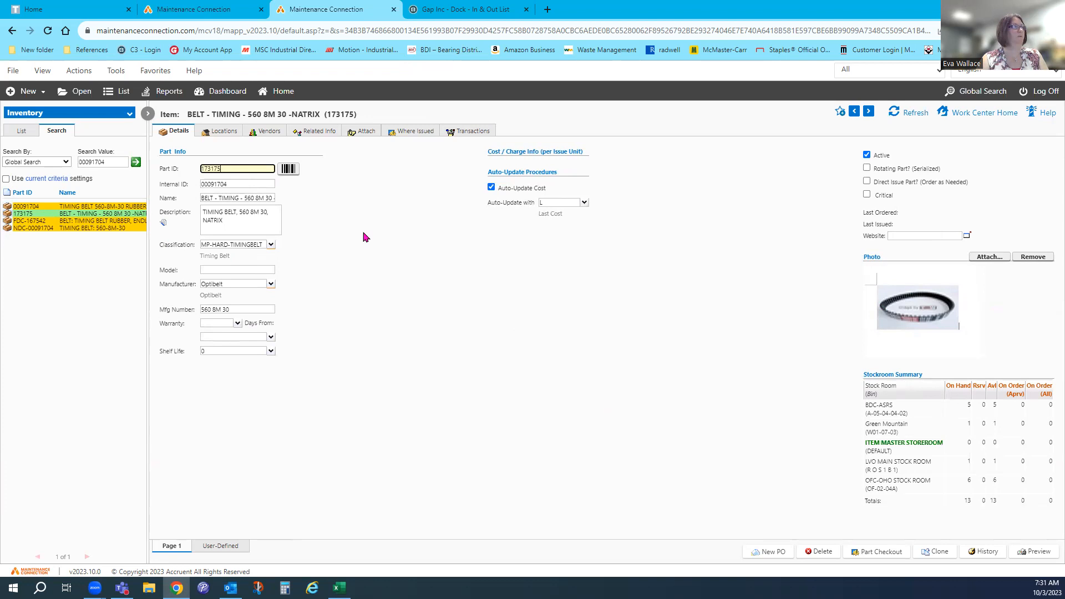
pyautogui.click(222, 134)
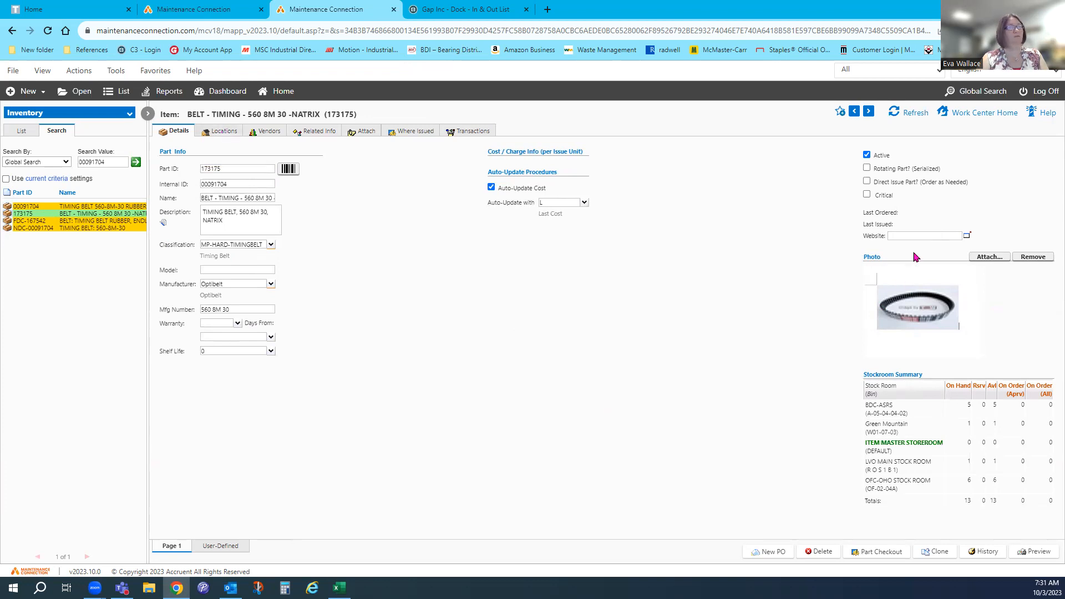
pyautogui.click(217, 134)
pyautogui.click(192, 228)
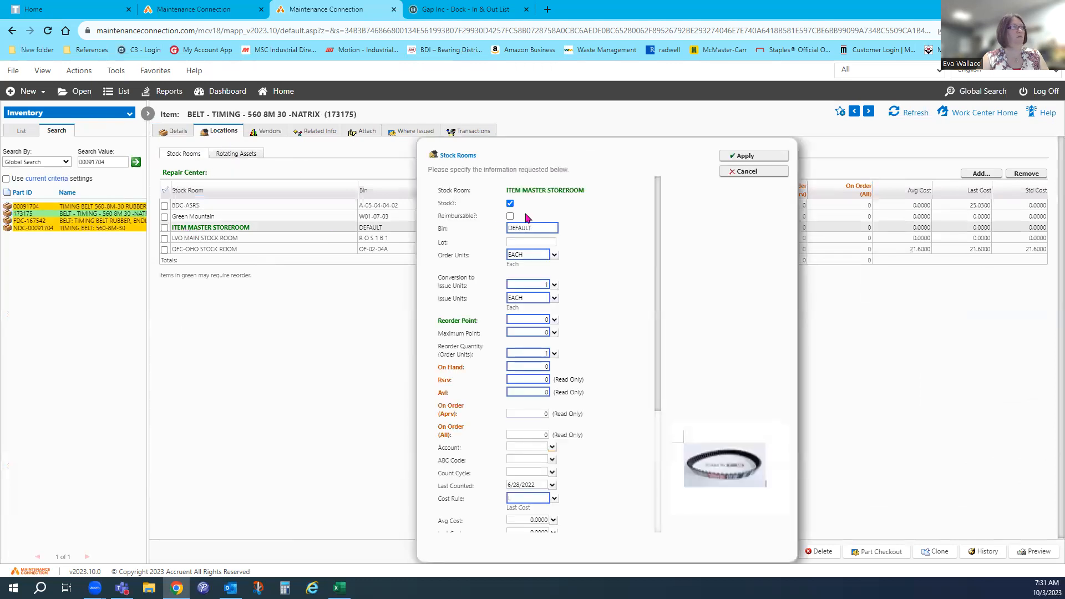
pyautogui.click(741, 156)
pyautogui.click(979, 92)
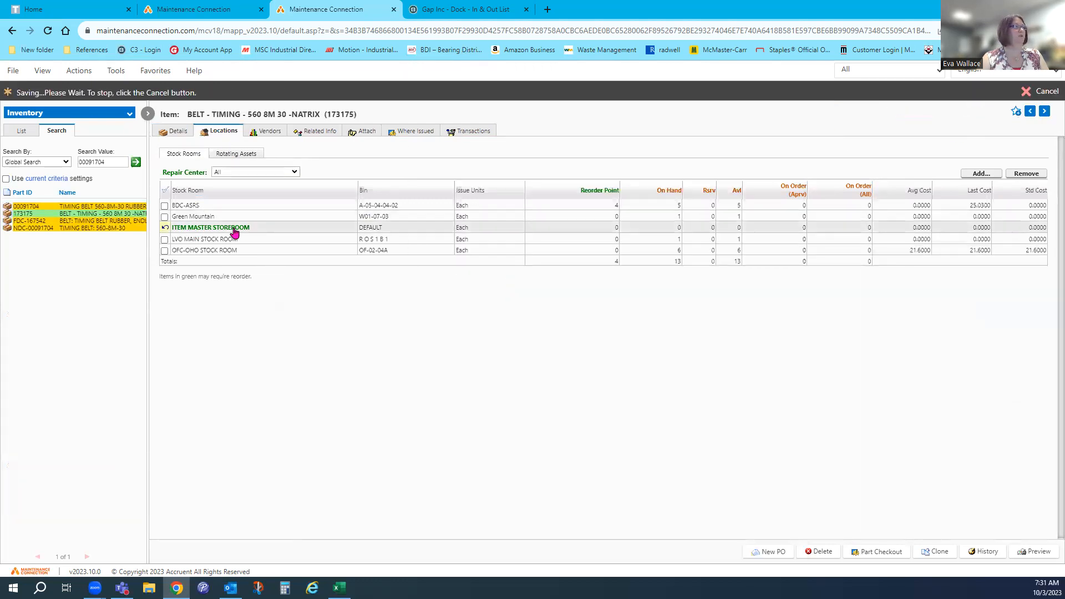
pyautogui.click(174, 132)
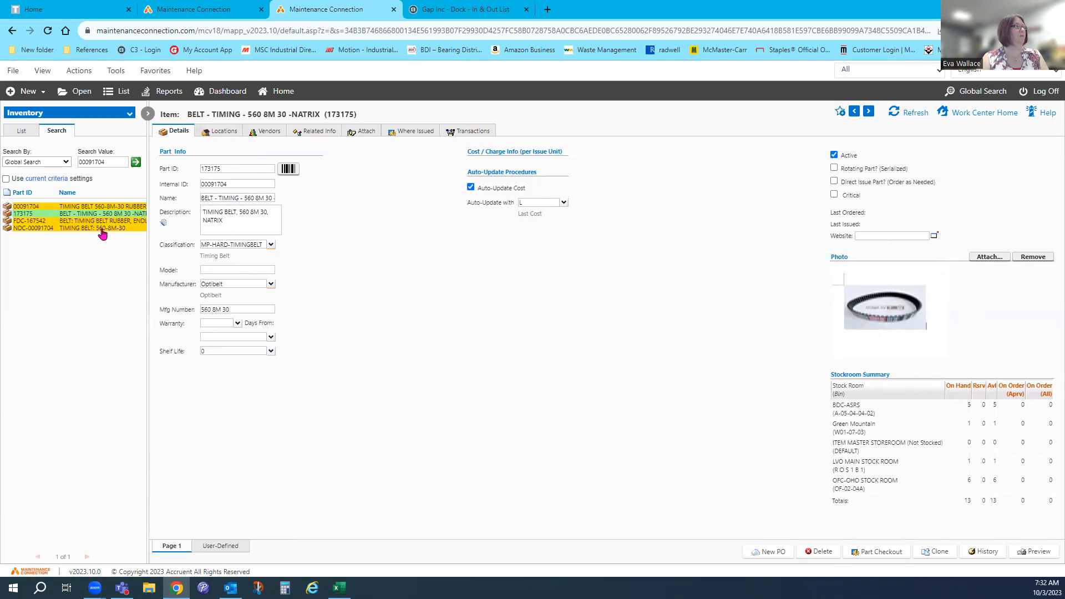
# Step: Review part 00091704's details, and compare part 173175's stock rooms with its vendor entries
pyautogui.click(123, 221)
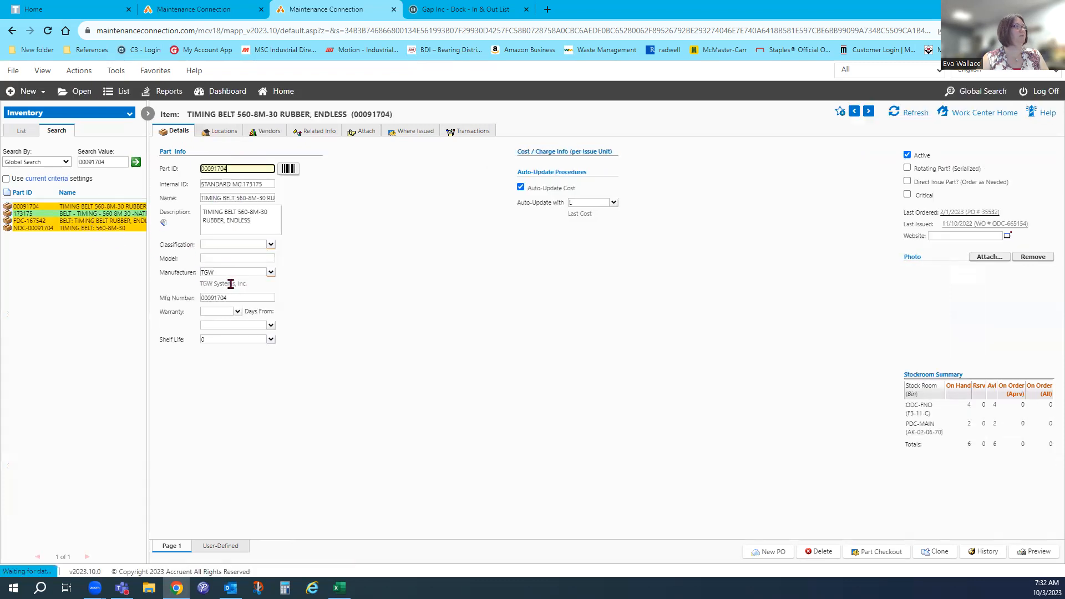
pyautogui.click(131, 214)
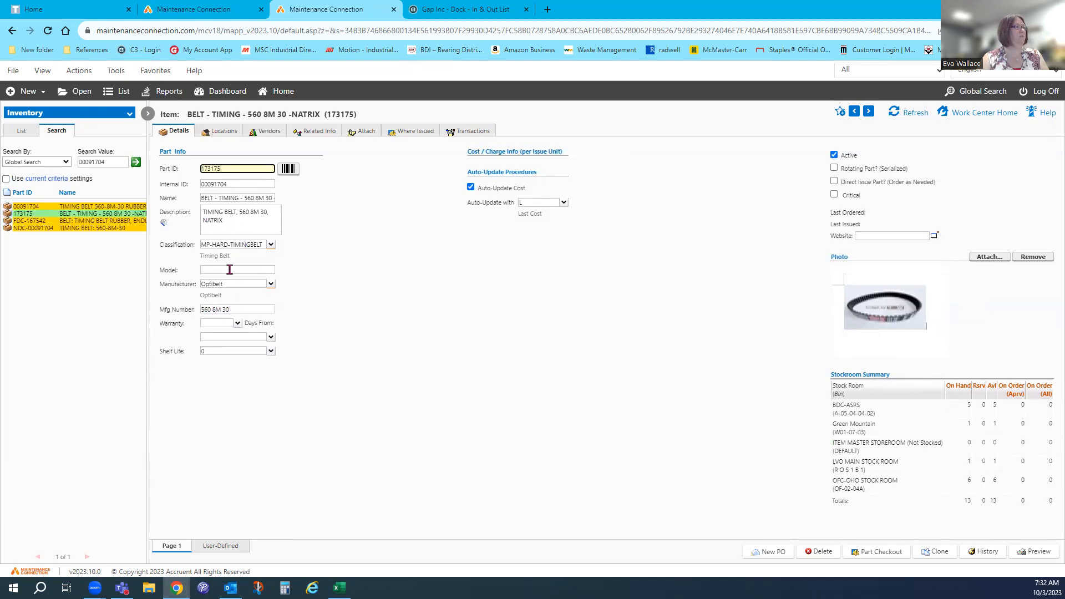
pyautogui.click(222, 134)
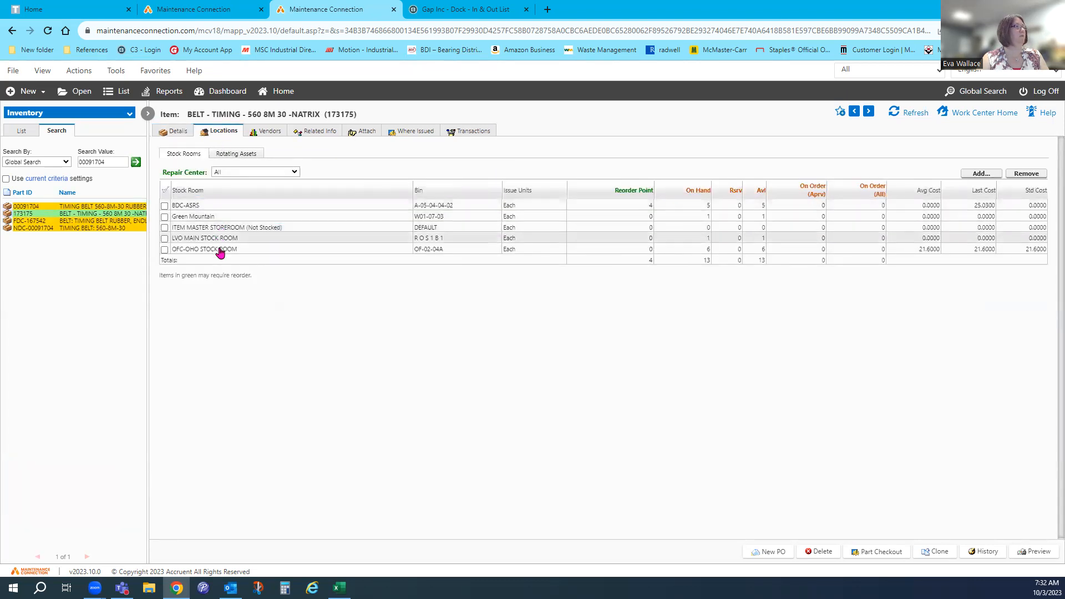
pyautogui.click(259, 135)
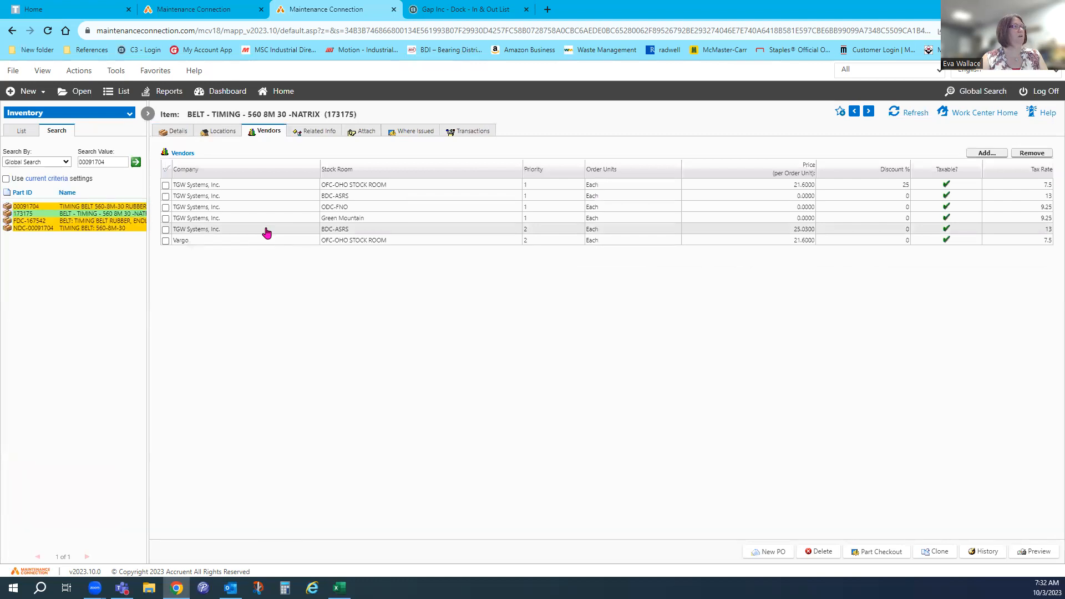
pyautogui.click(201, 135)
pyautogui.click(274, 136)
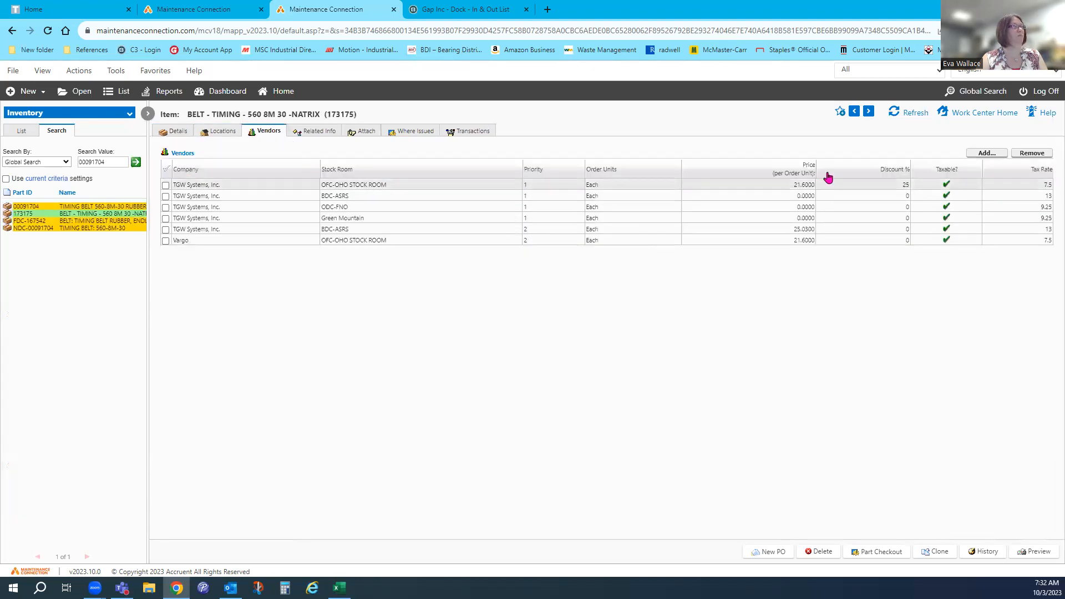
# Step: Add TGW Systems, Inc. as a vendor of part 173175 with Vendor Item ID 00091704 and stock room LVO-MAIN
pyautogui.click(982, 153)
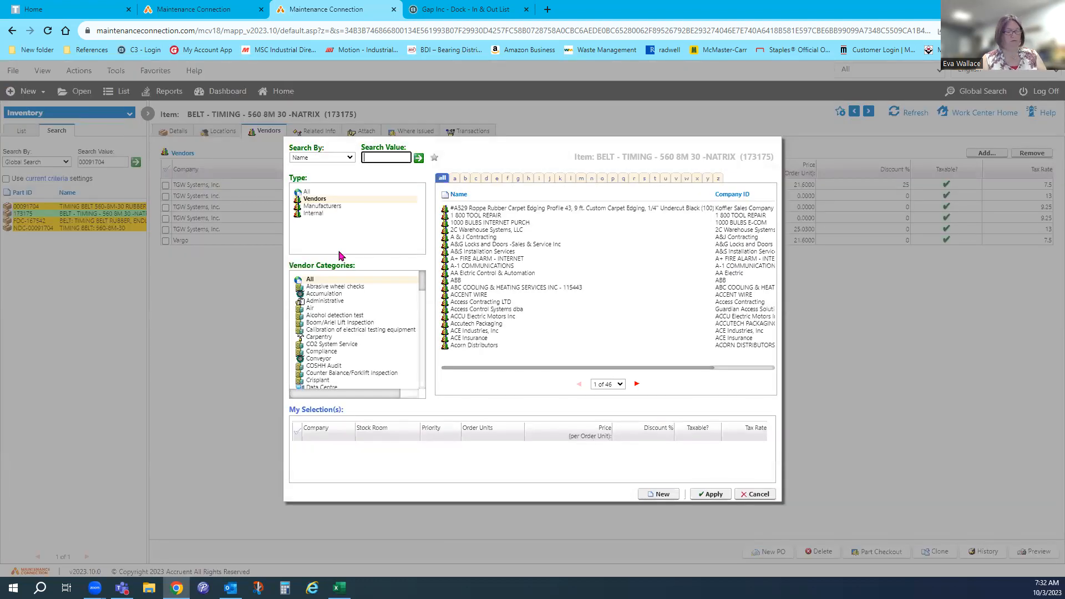
pyautogui.press('Return')
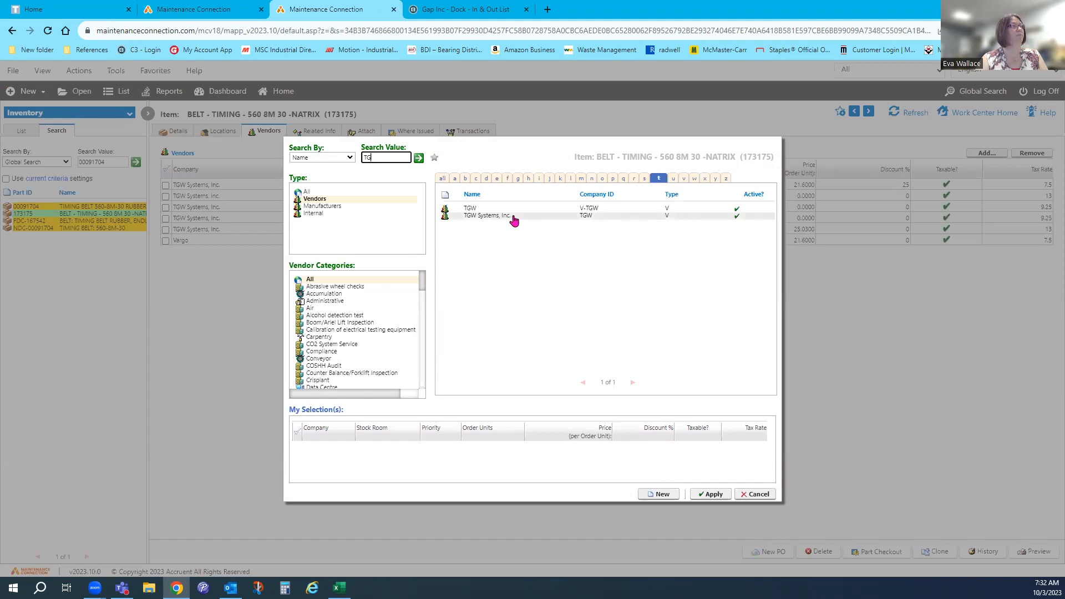
pyautogui.click(511, 219)
pyautogui.click(460, 282)
pyautogui.write('00091704')
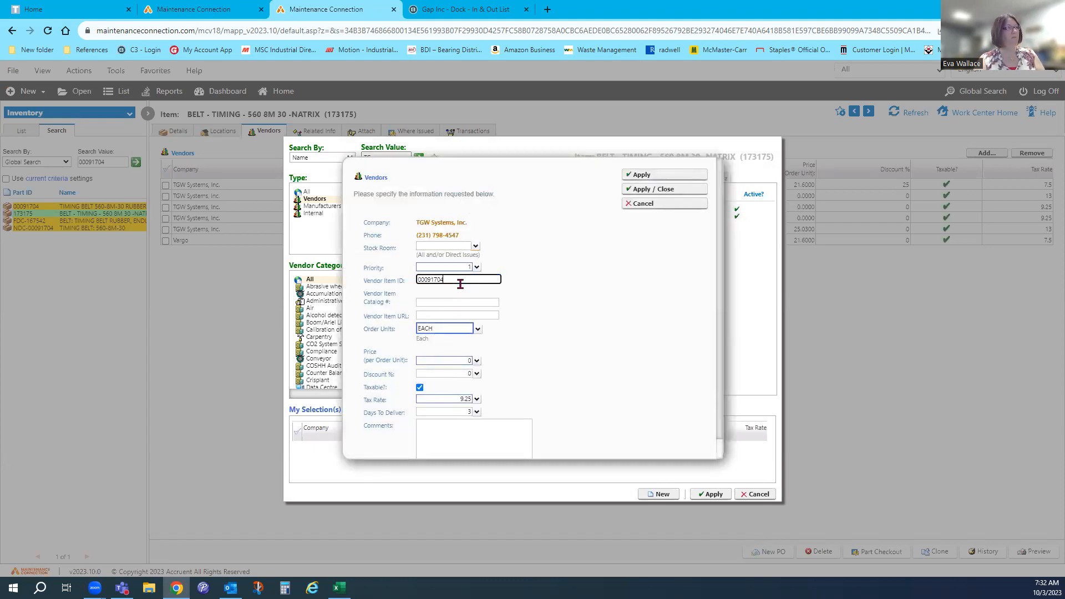
pyautogui.click(444, 245)
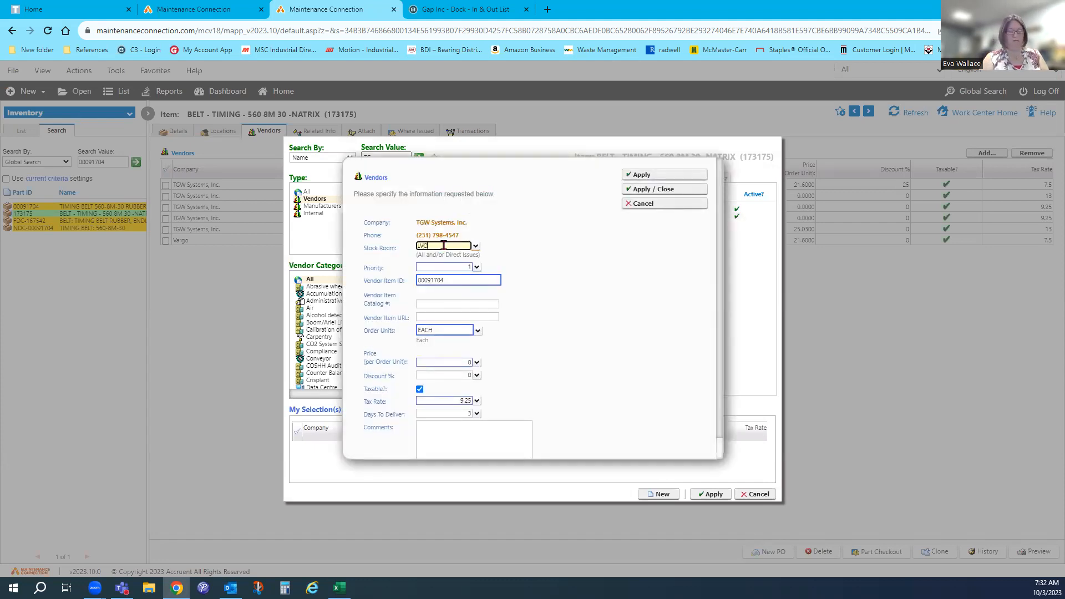
pyautogui.press('Tab')
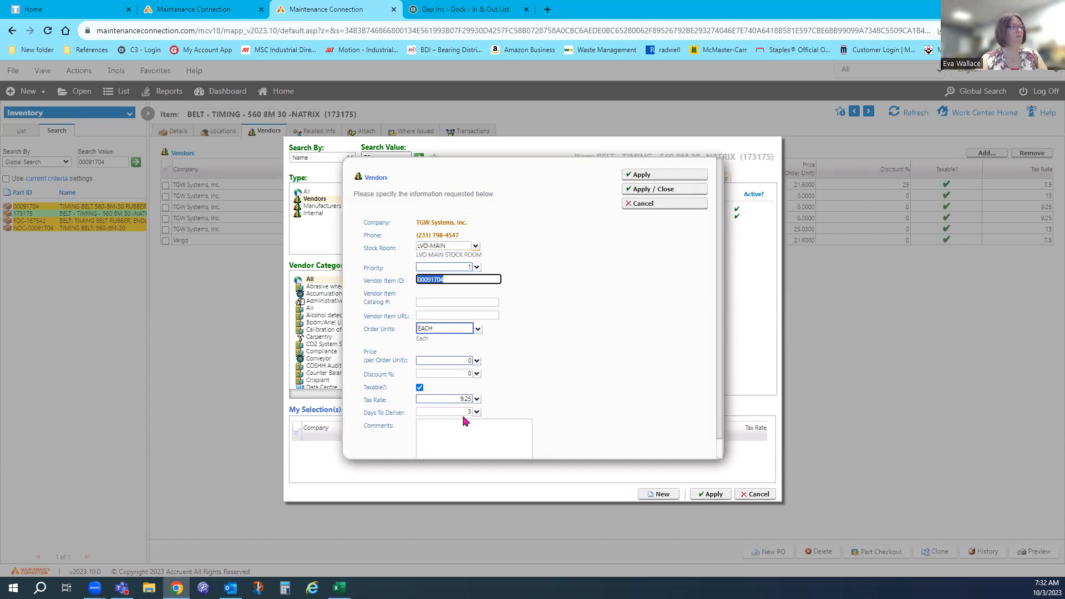
# Step: Make the new LVO-MAIN vendor entry non-taxable with a tax rate of 8.25, and save the part
pyautogui.click(420, 388)
pyautogui.press('Tab')
pyautogui.write('8.25')
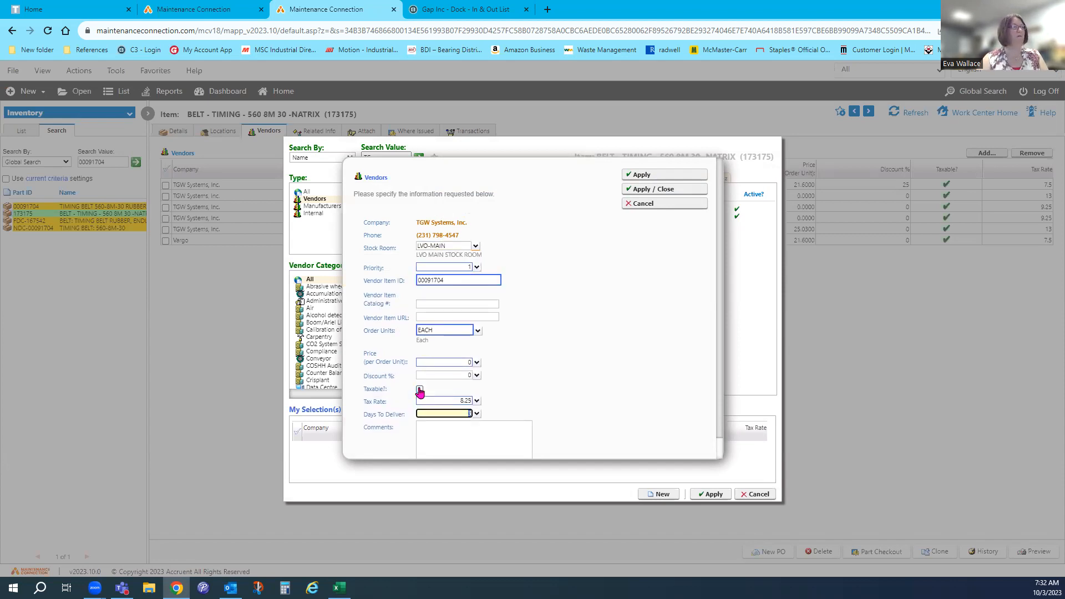
pyautogui.click(683, 190)
pyautogui.click(987, 94)
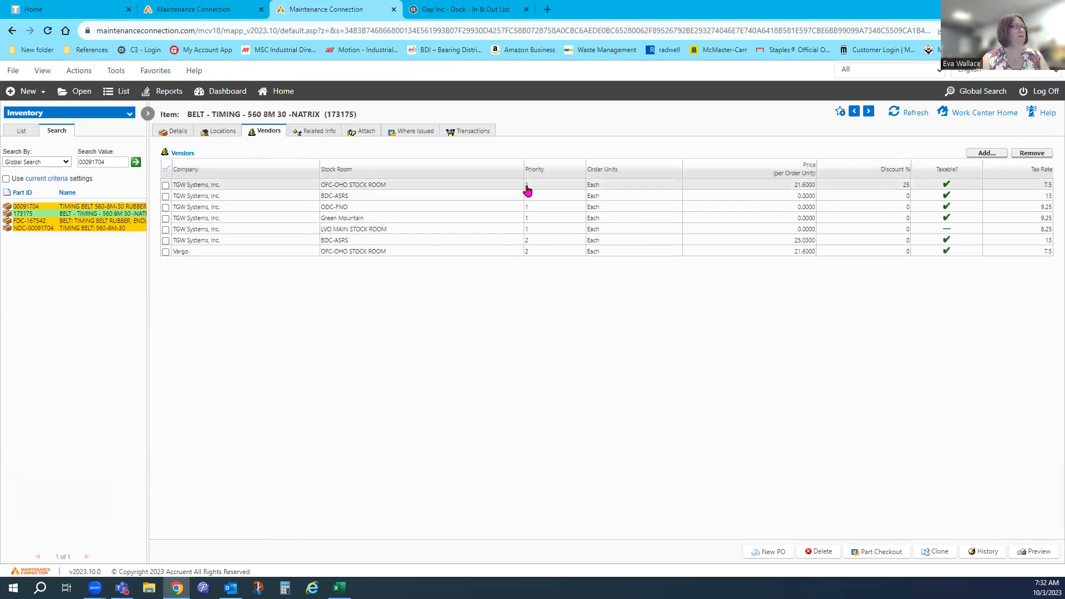
# Step: Return to part 173175's details and bring up the Naming Convention check list workbook in Excel in a smaller window over them
pyautogui.click(223, 137)
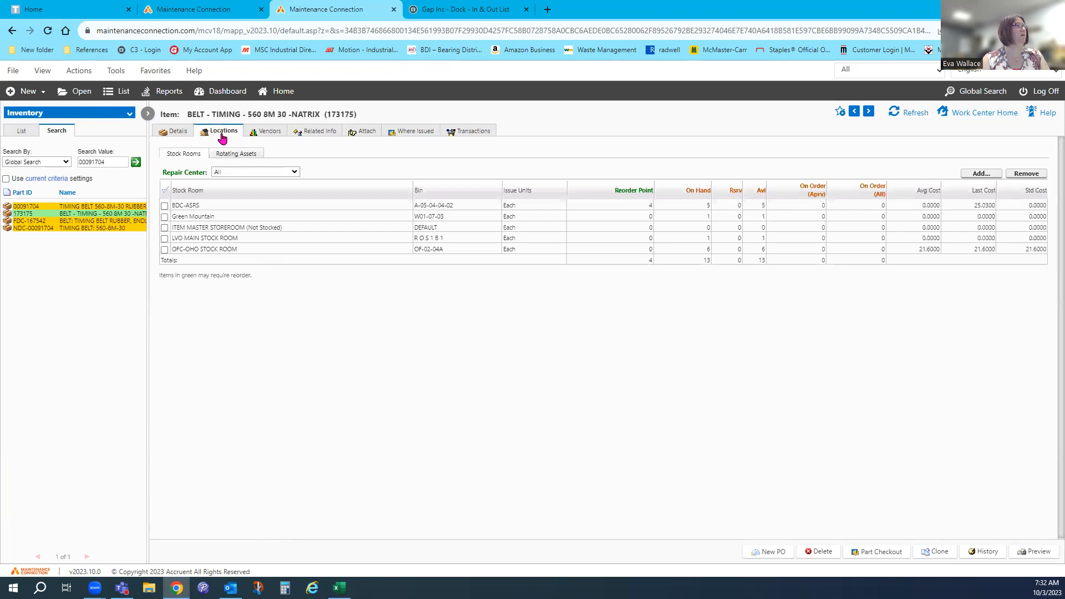
pyautogui.click(178, 132)
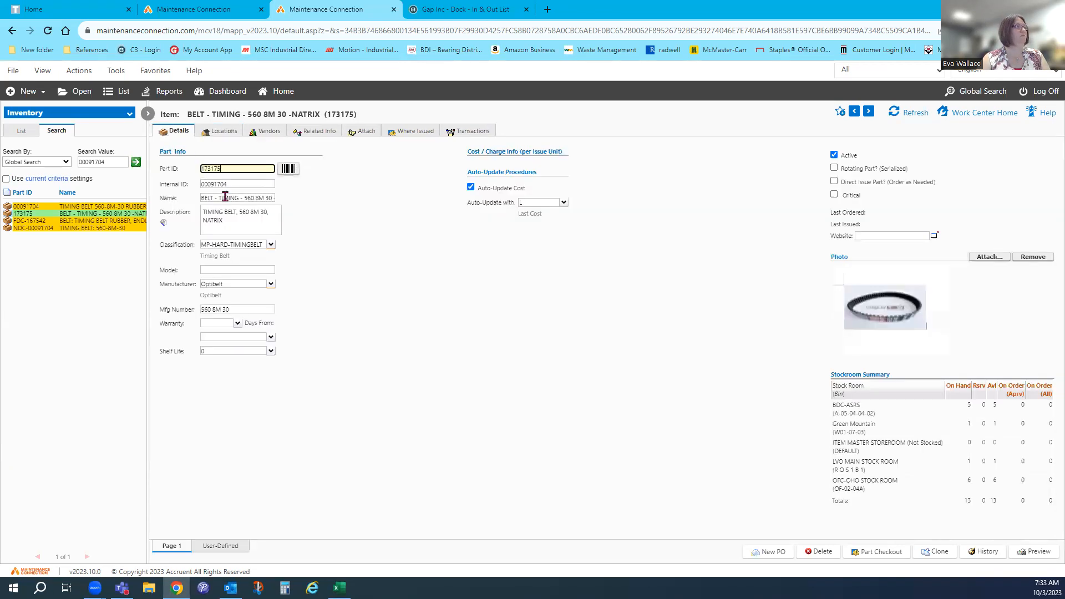
pyautogui.click(182, 250)
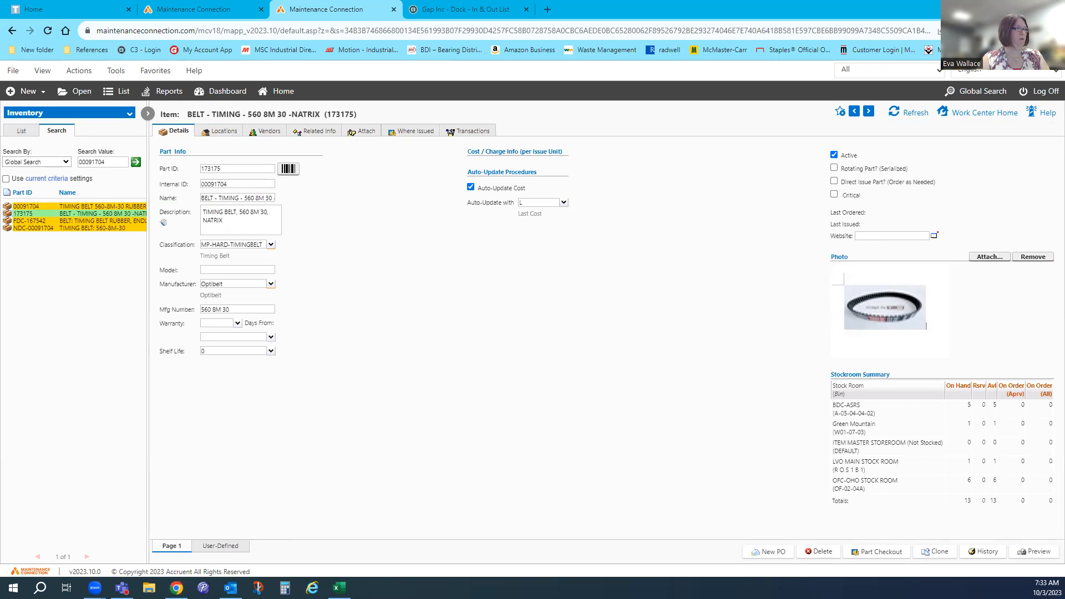
pyautogui.hotkey('alt', 'Tab')
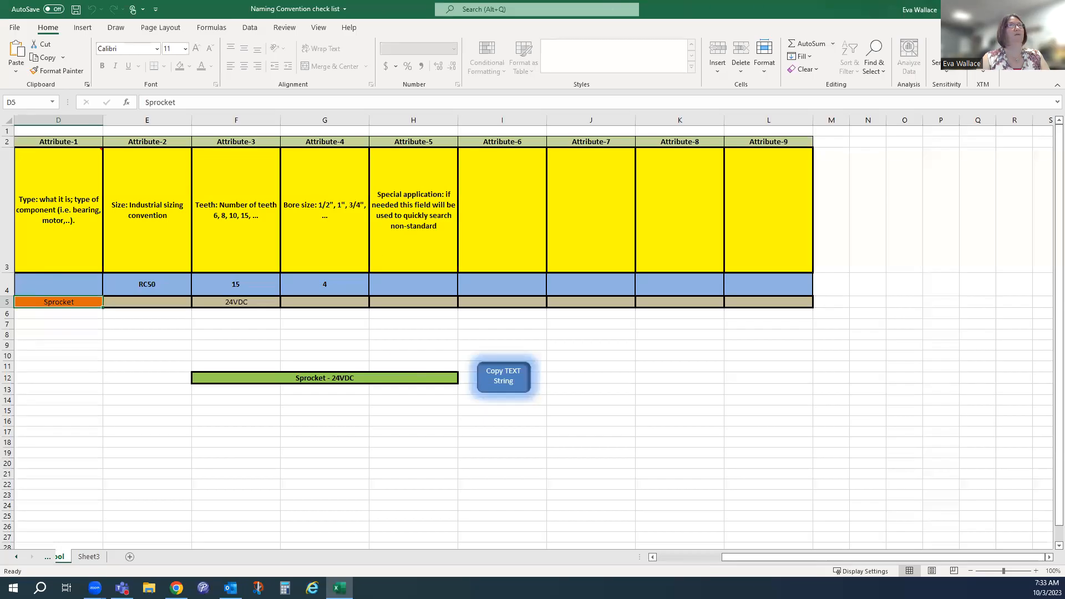
pyautogui.click(1027, 9)
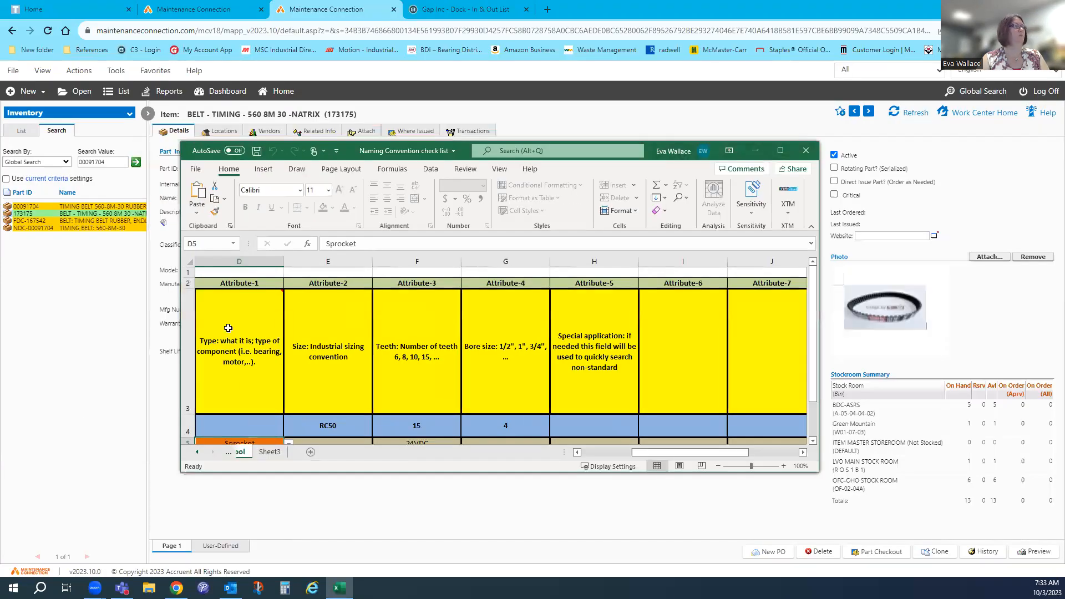
pyautogui.scroll(-3, 264, 410)
pyautogui.scroll(-1, 264, 410)
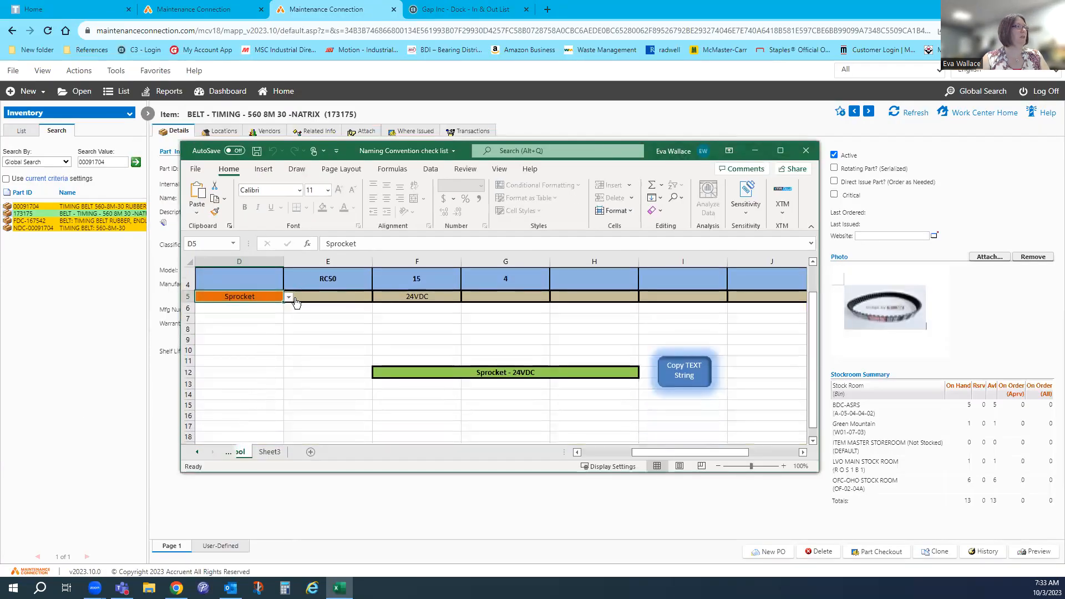
# Step: Set the Attribute-1 component type in cell D5 to Belt and bring the belt attribute descriptions into view
pyautogui.click(288, 298)
pyautogui.click(286, 310)
pyautogui.click(287, 309)
pyautogui.click(287, 310)
pyautogui.click(287, 310)
pyautogui.click(287, 309)
pyautogui.click(286, 310)
pyautogui.click(286, 310)
pyautogui.click(287, 309)
pyautogui.click(287, 309)
pyautogui.click(287, 309)
pyautogui.click(286, 309)
pyautogui.click(286, 309)
pyautogui.click(287, 310)
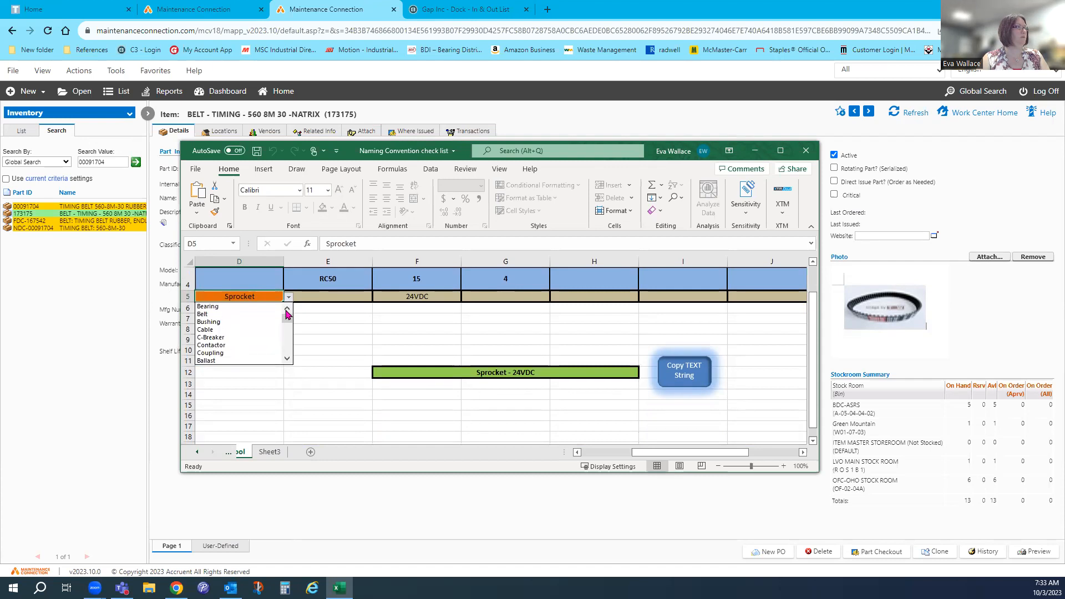
pyautogui.click(238, 314)
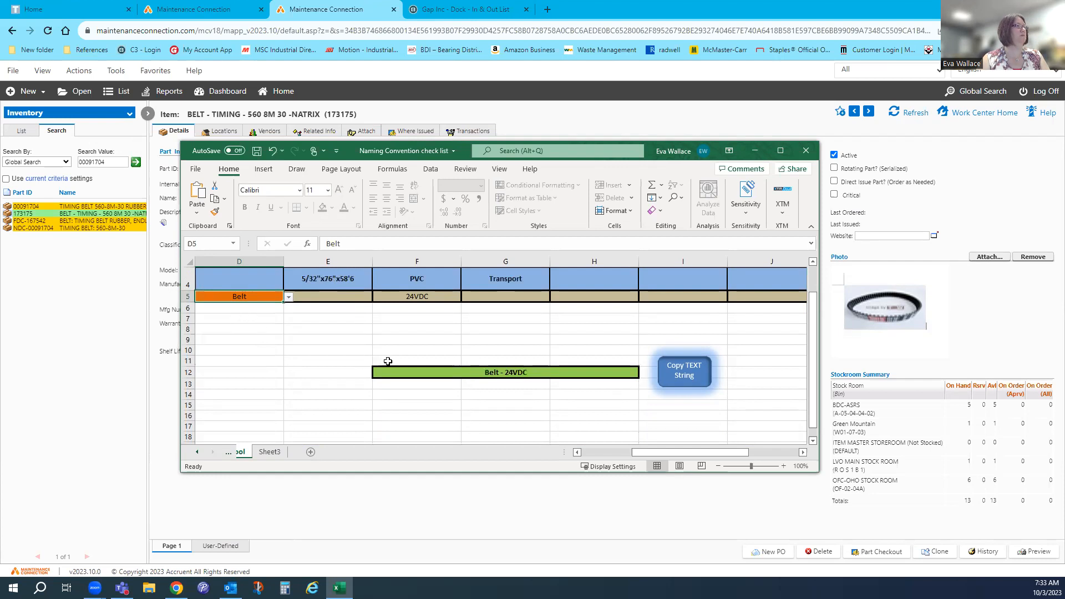
pyautogui.scroll(1, 392, 364)
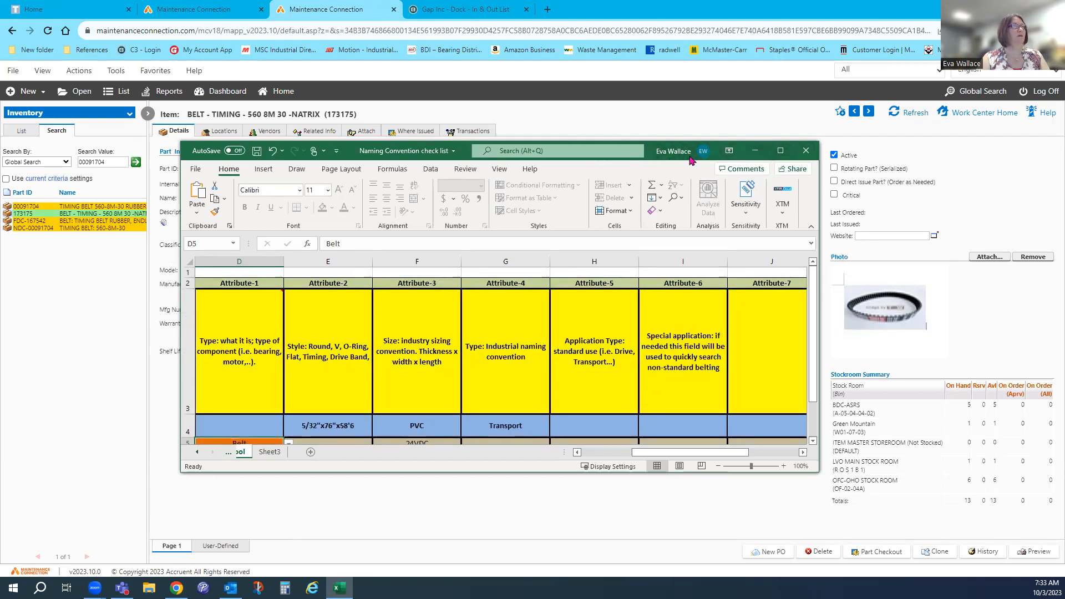
# Step: Move part 173175's browser tab off to another screen and maximize the Naming Convention check list workbook
pyautogui.moveTo(307, 5); pyautogui.dragTo(1064, 167)
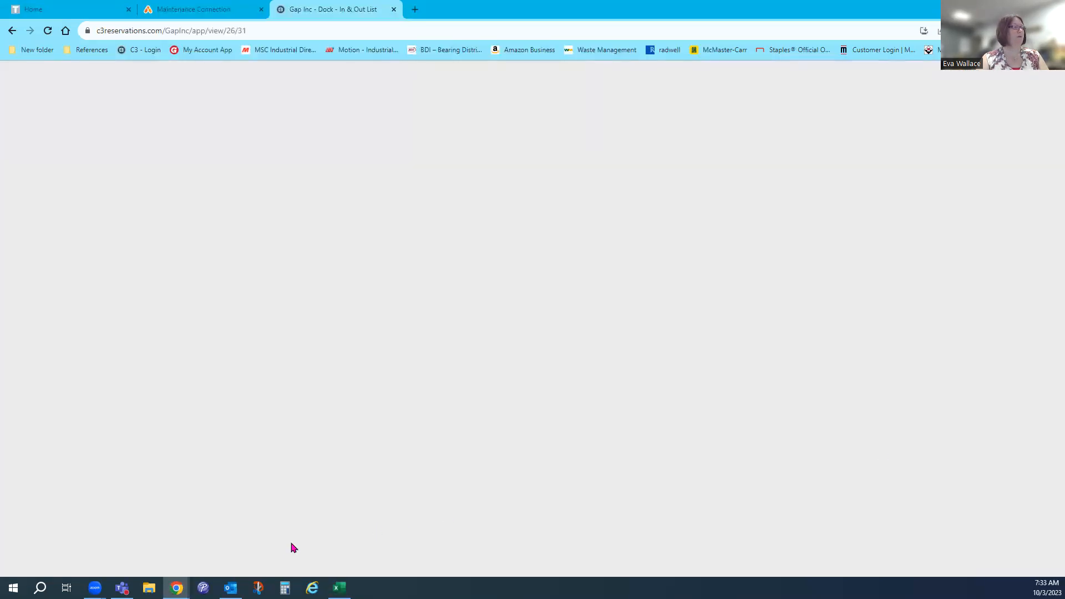
pyautogui.click(339, 587)
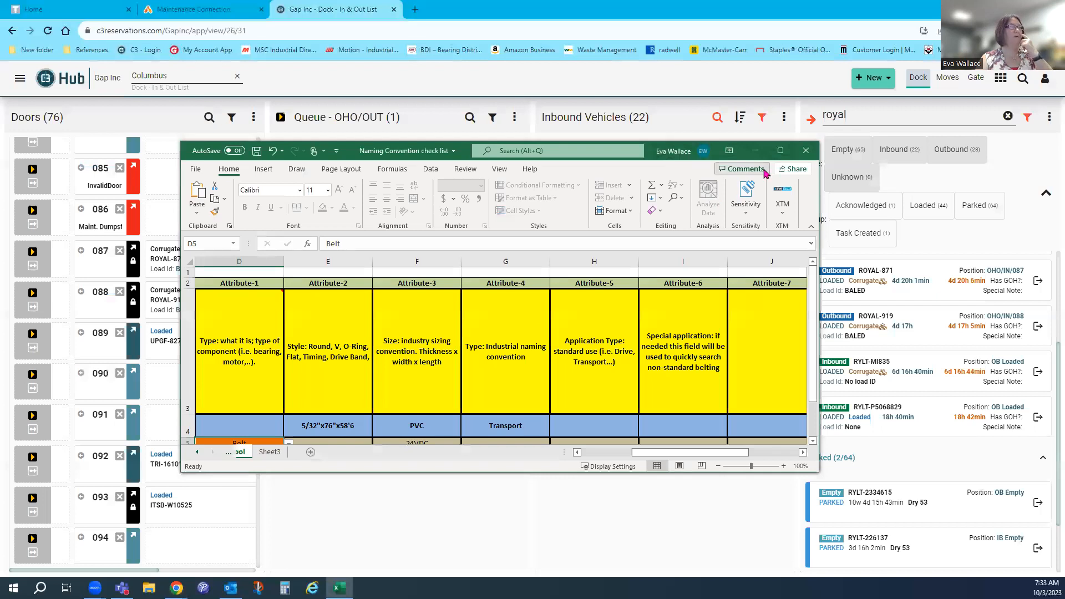
pyautogui.click(781, 155)
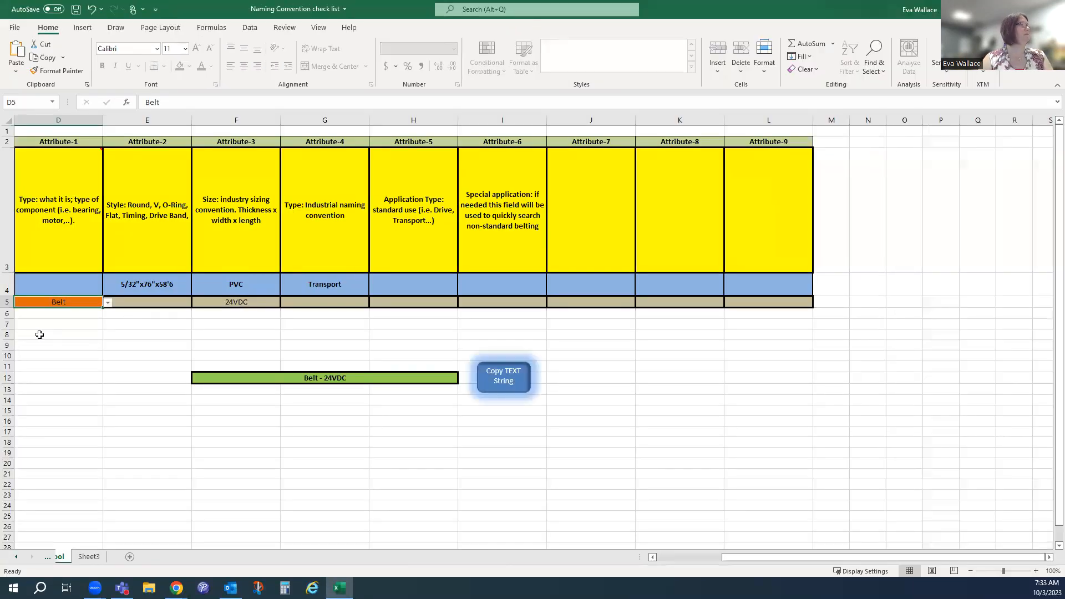
pyautogui.moveTo(92, 238)
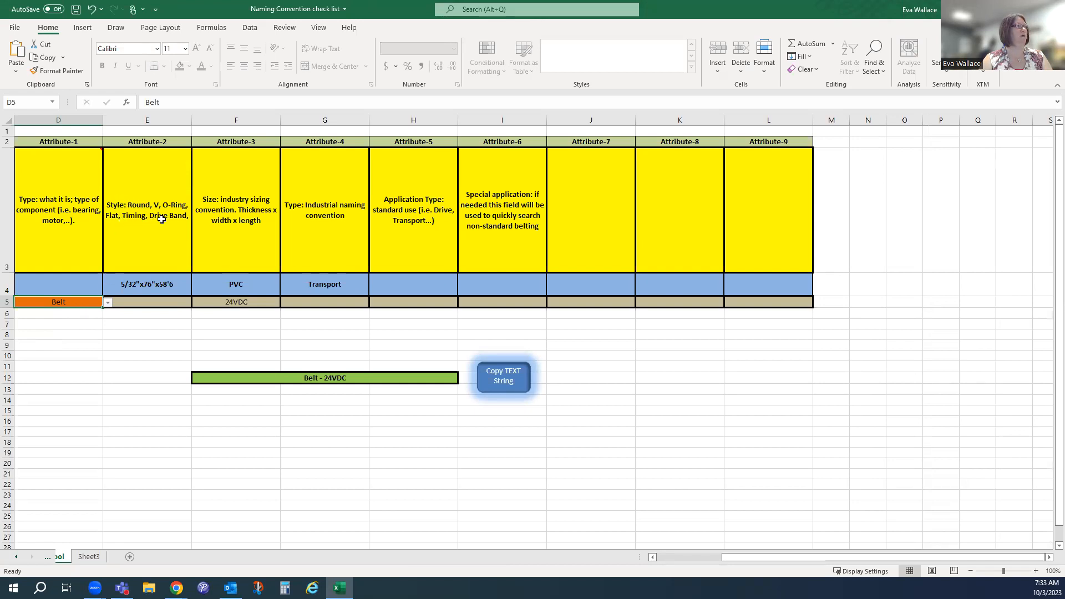
# Step: Enter TIMING as the belt's style, 560 8M 30 as its size, and PVC as its Attribute-4 type
pyautogui.click(148, 300)
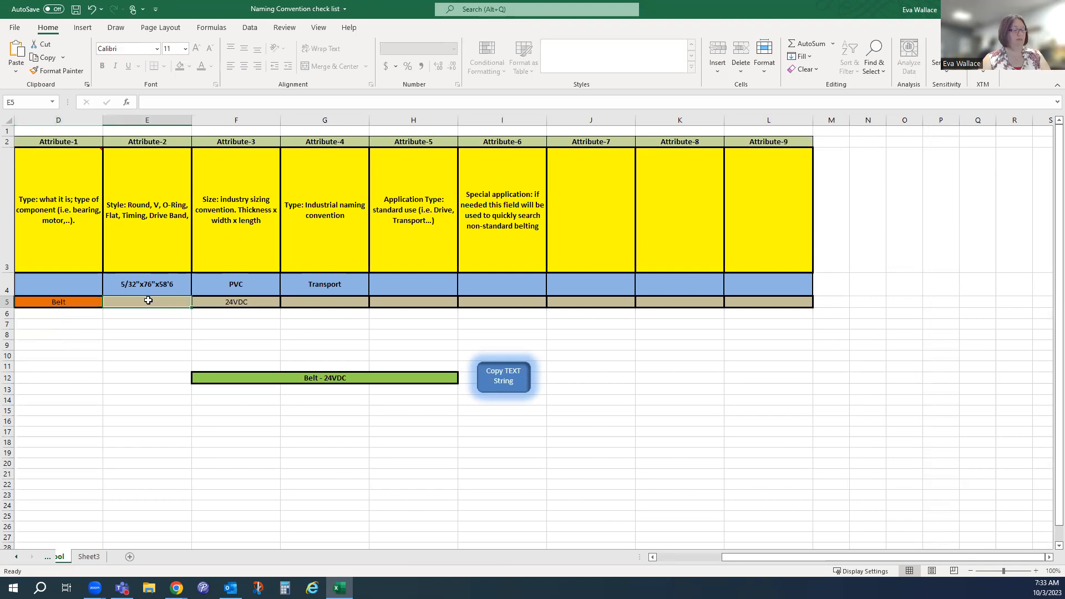
pyautogui.write('TIMING')
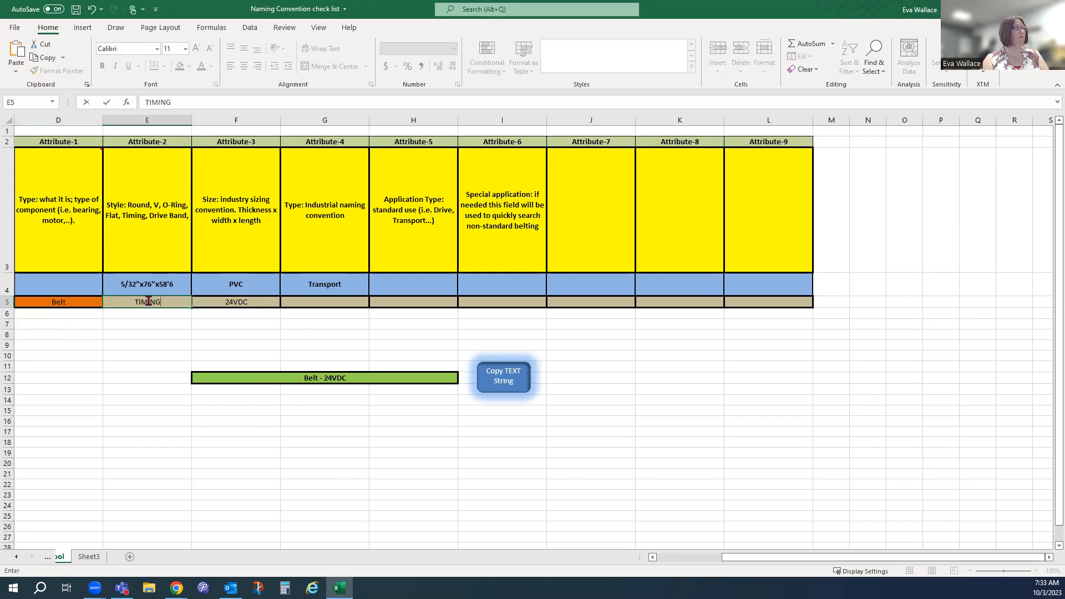
pyautogui.press('Tab')
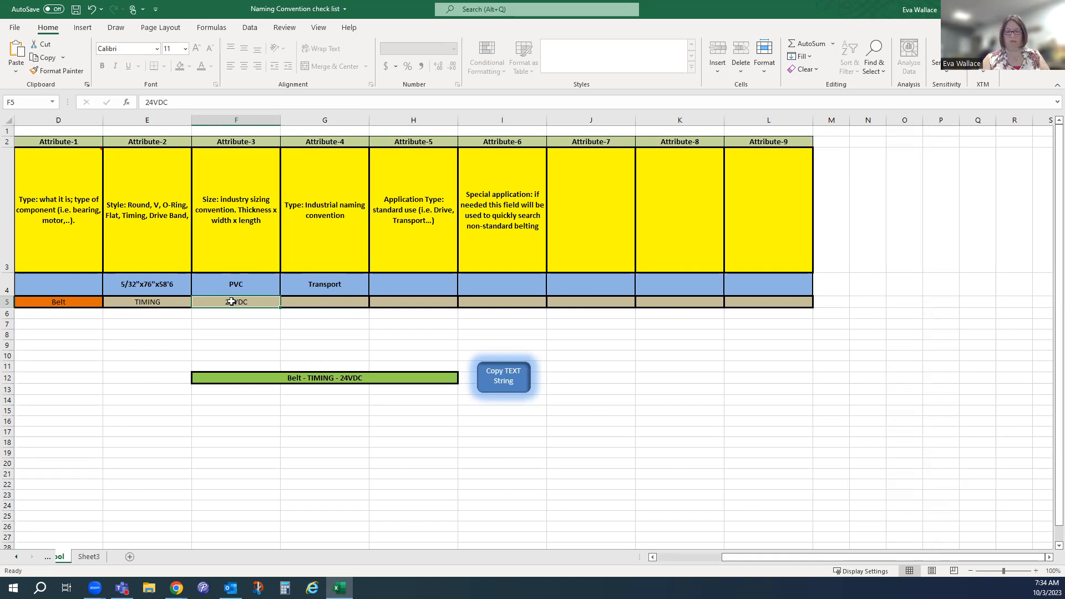
pyautogui.write('560 8M')
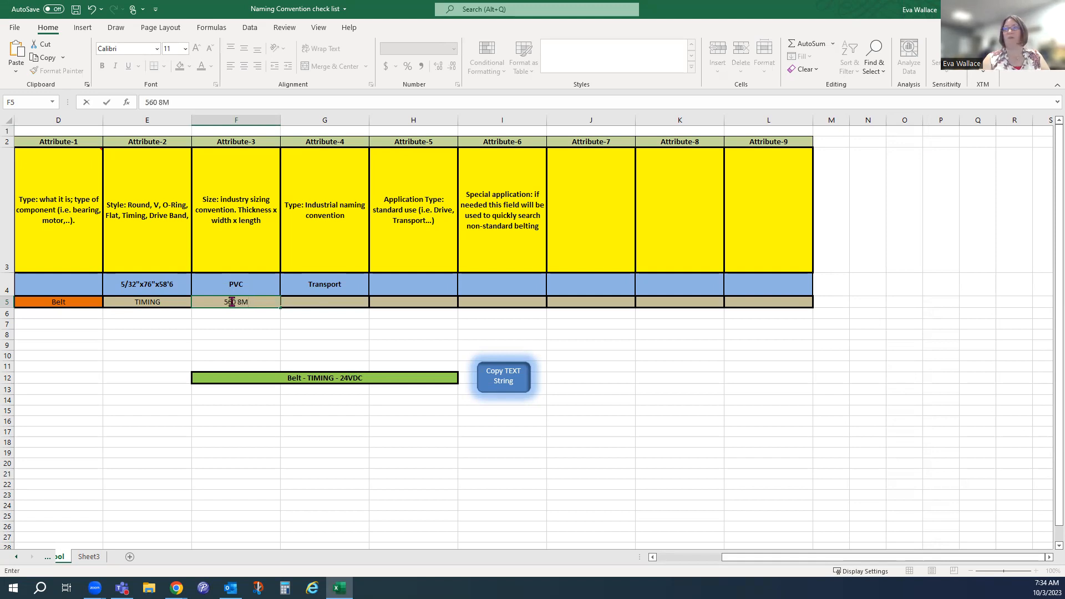
pyautogui.write(' 30 -')
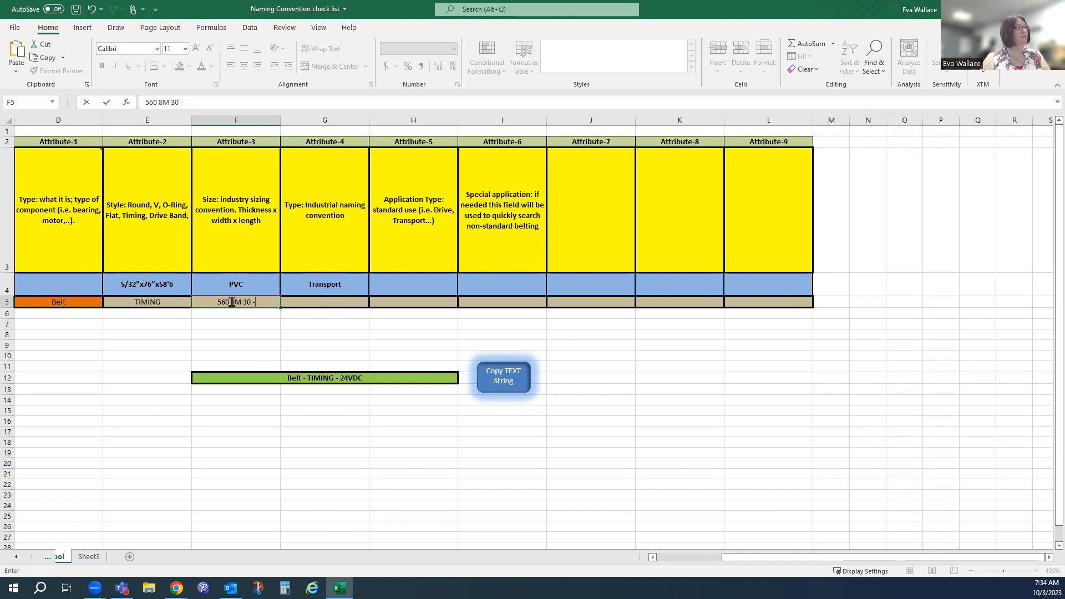
pyautogui.press('BackSpace')
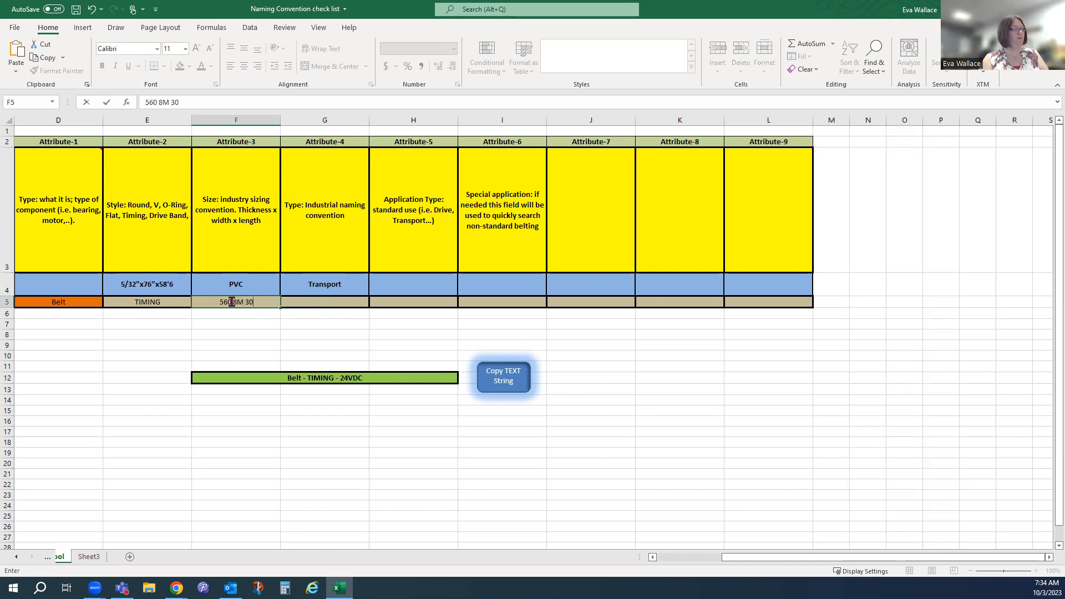
pyautogui.press('Tab')
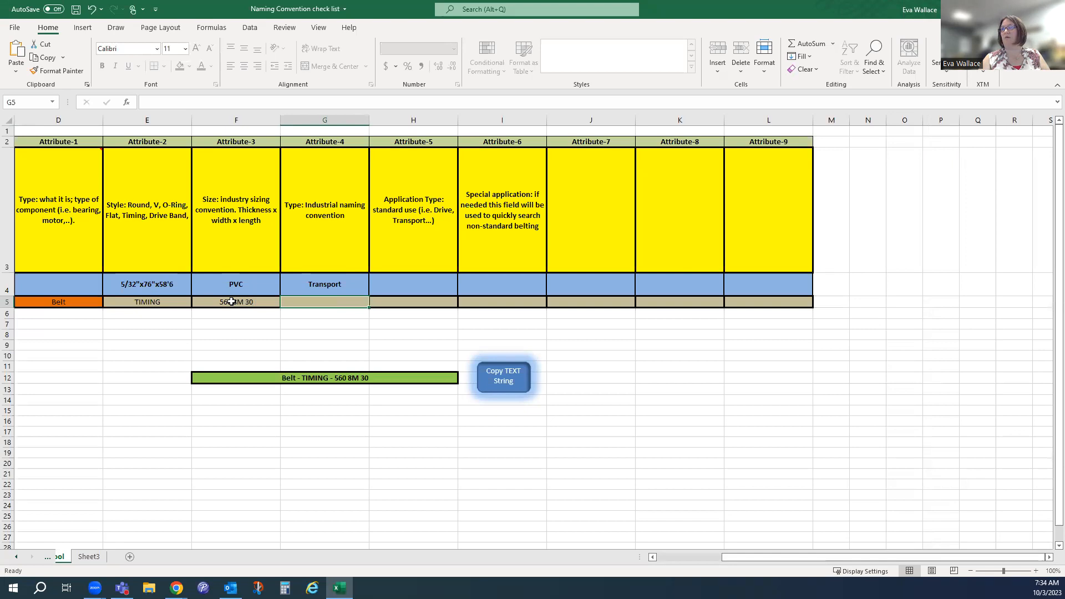
pyautogui.write('PVC')
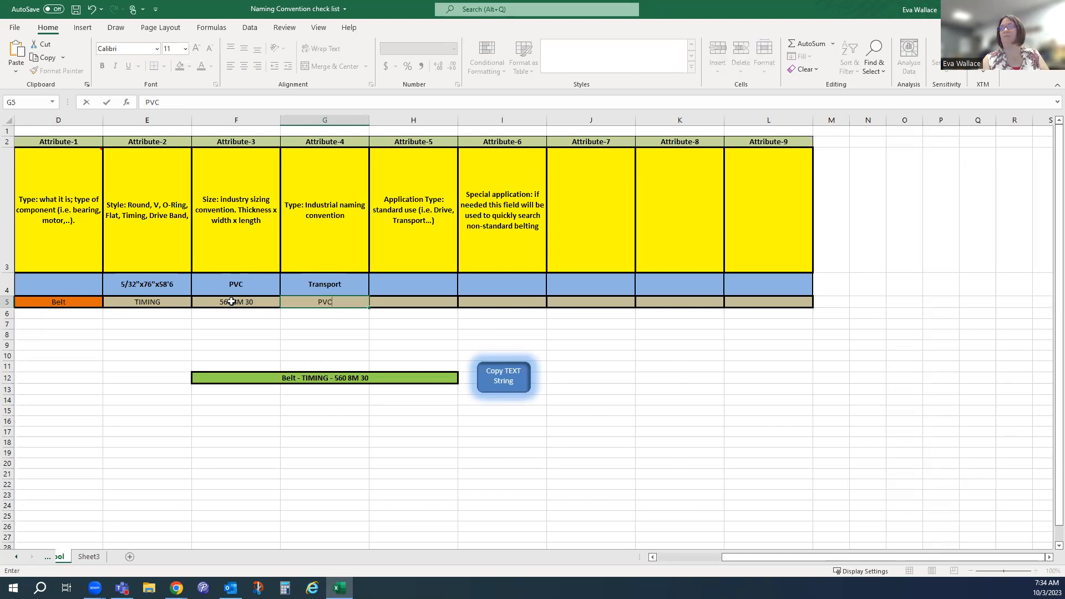
pyautogui.press('Tab')
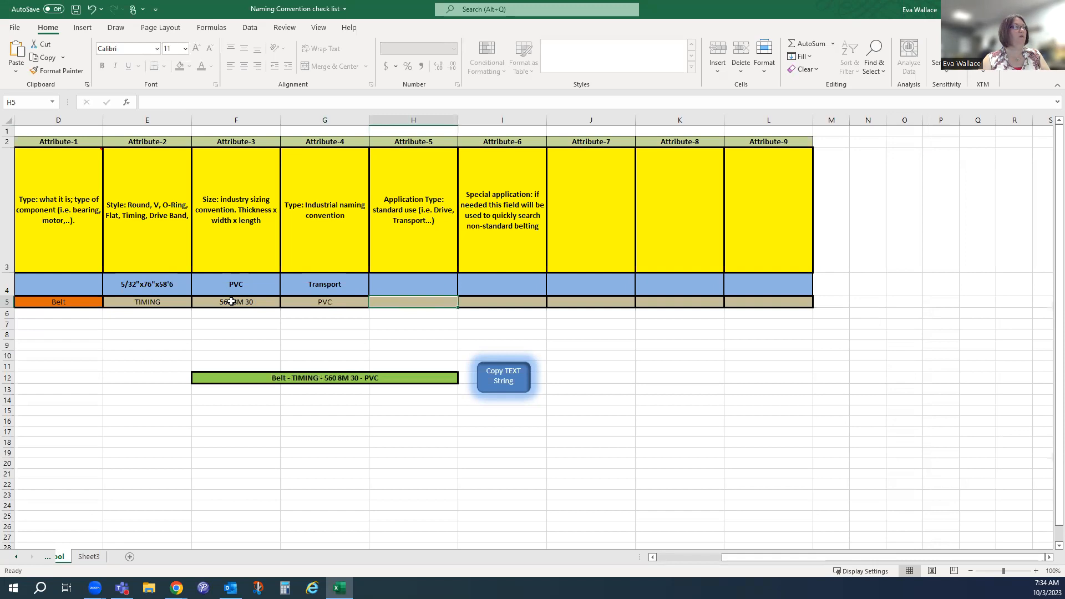
pyautogui.write('NATRIX')
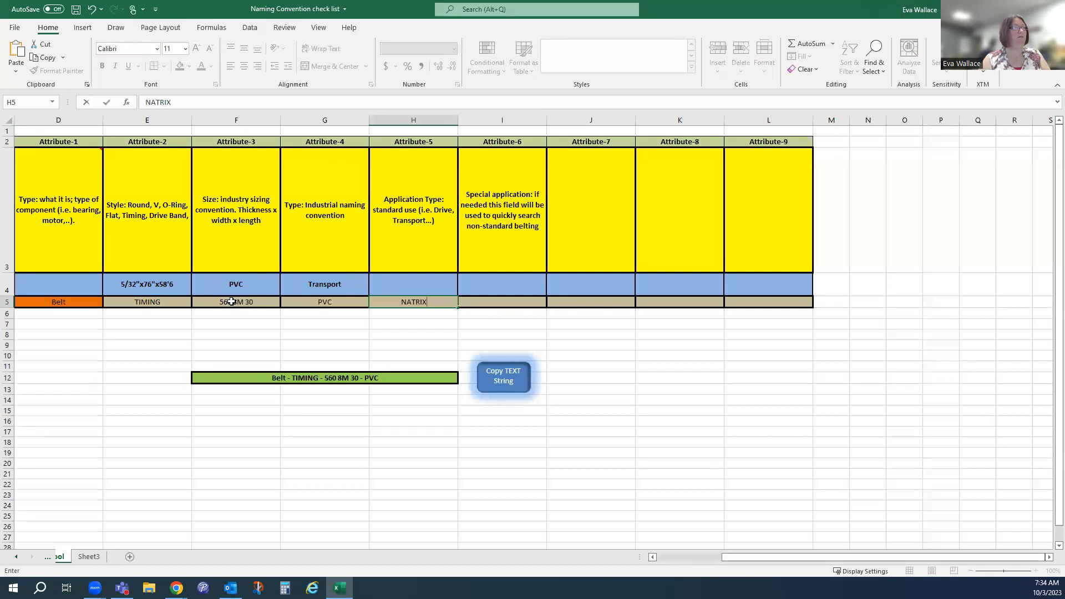
pyautogui.press('BackSpace')
pyautogui.press('BackSpace')
pyautogui.press('BackSpace')
pyautogui.press('BackSpace')
pyautogui.write('TRANSPRO')
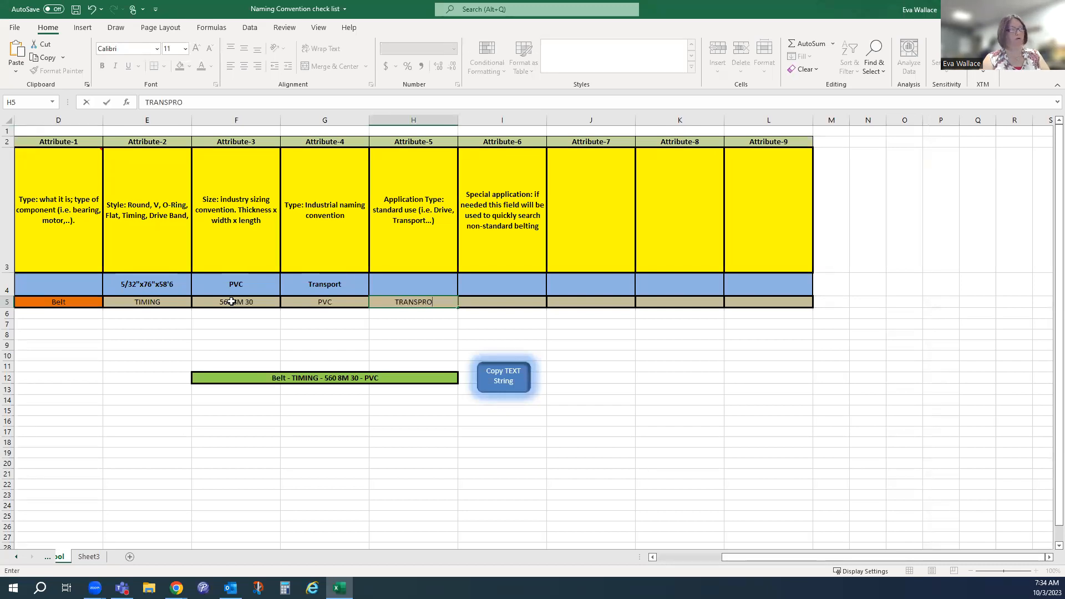
pyautogui.press('BackSpace')
pyautogui.press('BackSpace')
pyautogui.press('BackSpace')
pyautogui.press('BackSpace')
pyautogui.press('BackSpace')
pyautogui.press('BackSpace')
# Step: Enter NATRIX as the belt's Attribute-5 application type and copy the composed name string
pyautogui.write('NATRIX')
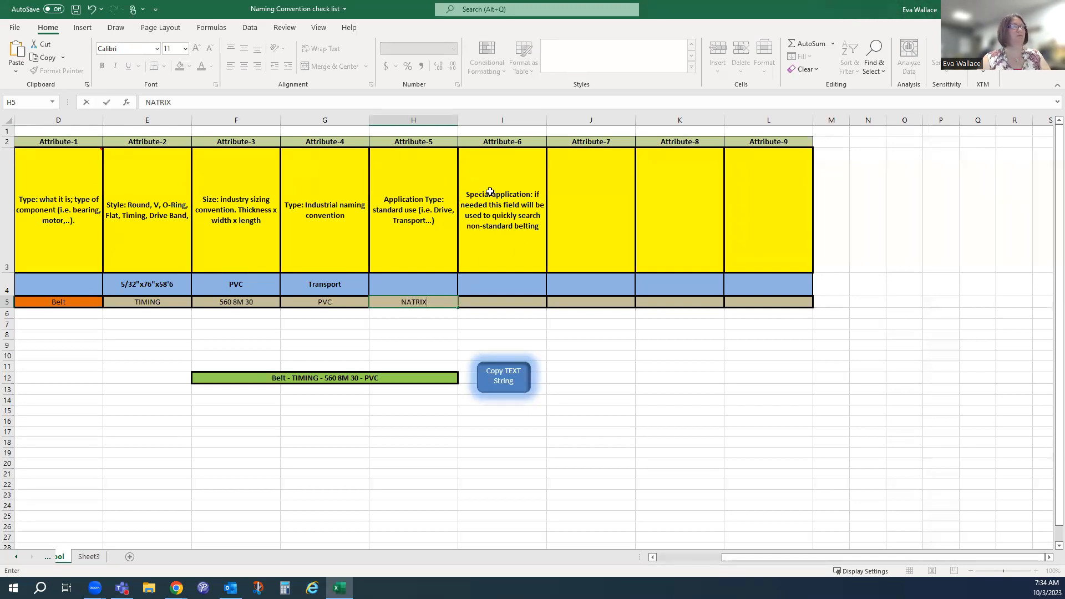
pyautogui.click(503, 304)
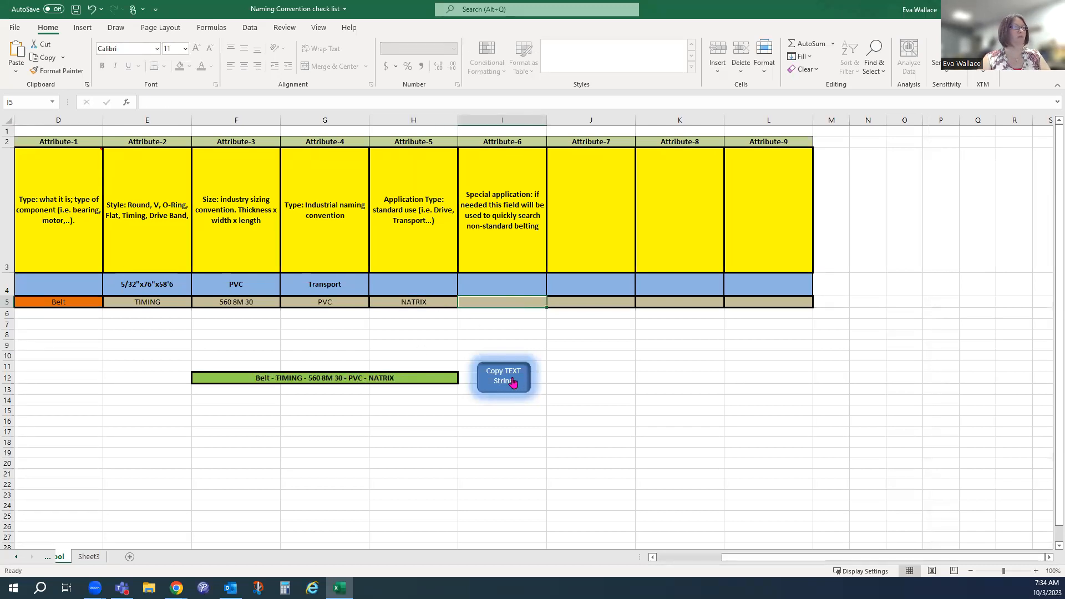
pyautogui.click(513, 383)
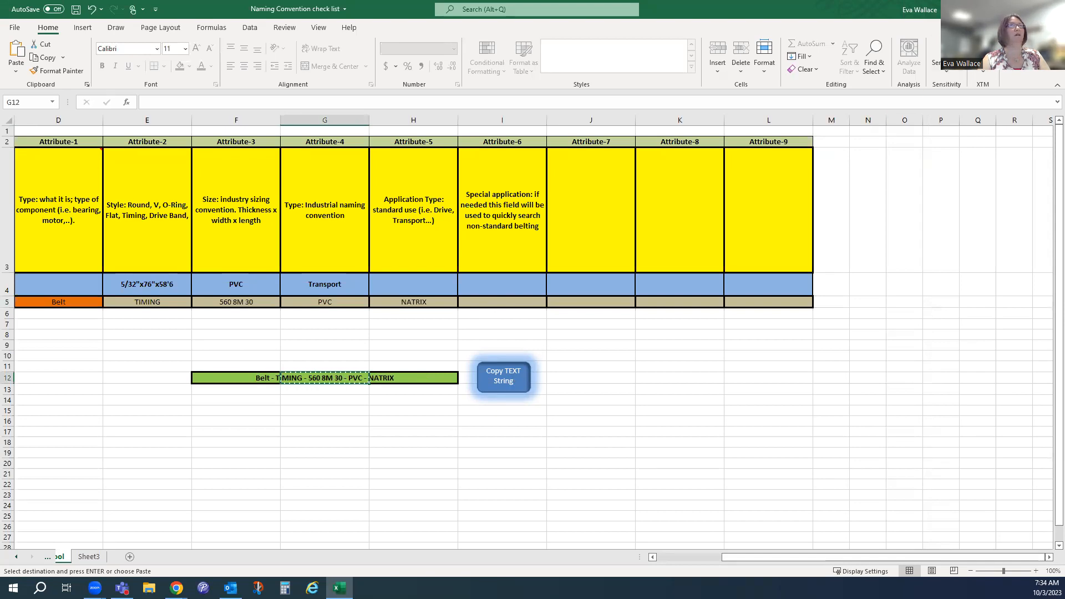
# Step: Back in Maintenance Connection, rename part 173175 to Belt - TIMING - 560 8M 30 - PVC - NATRIX, copy its Mfg Number, and save the part
pyautogui.click(1002, 9)
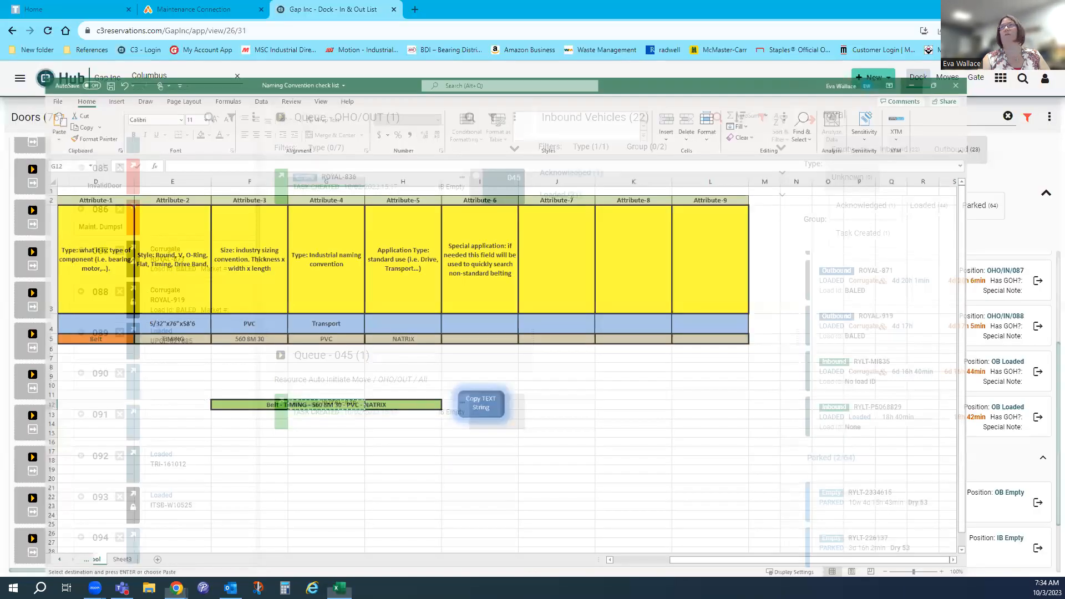
pyautogui.moveTo(216, 8); pyautogui.dragTo(354, 10)
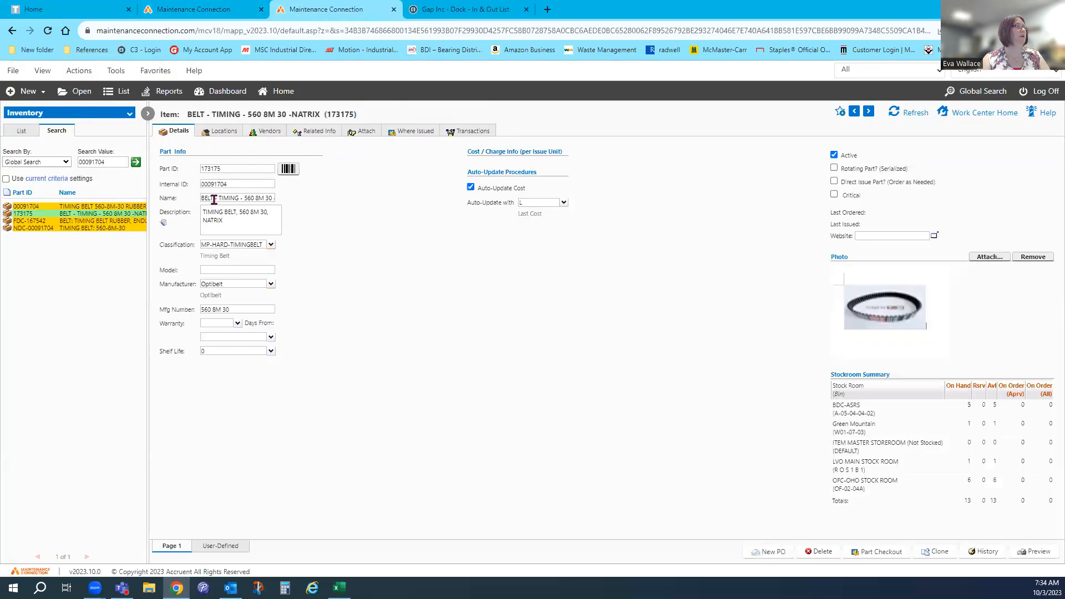
pyautogui.moveTo(202, 198); pyautogui.dragTo(307, 205)
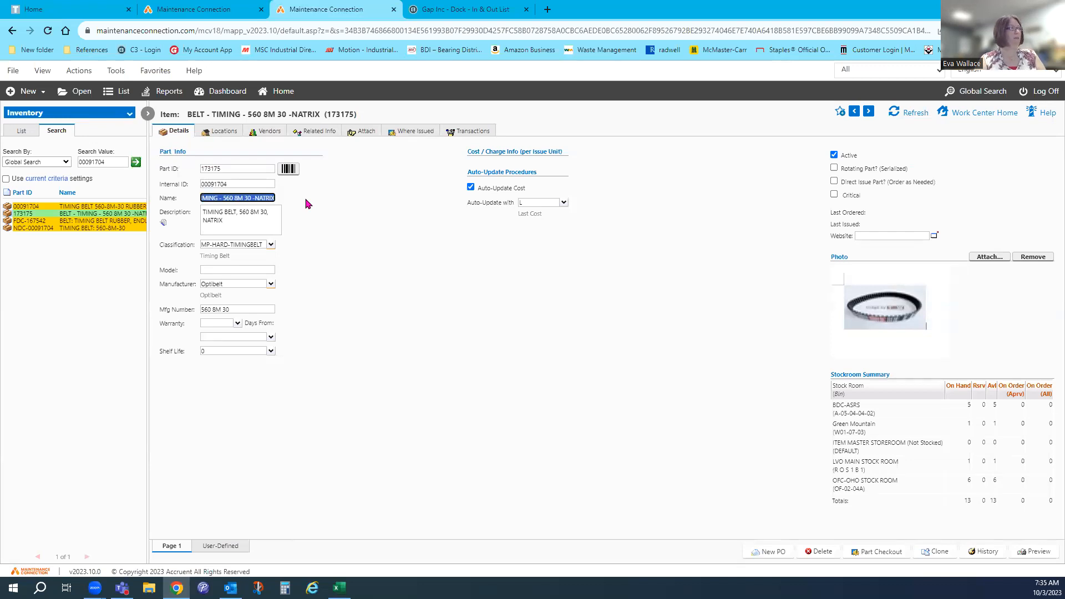
pyautogui.hotkey('ctrl', 'v')
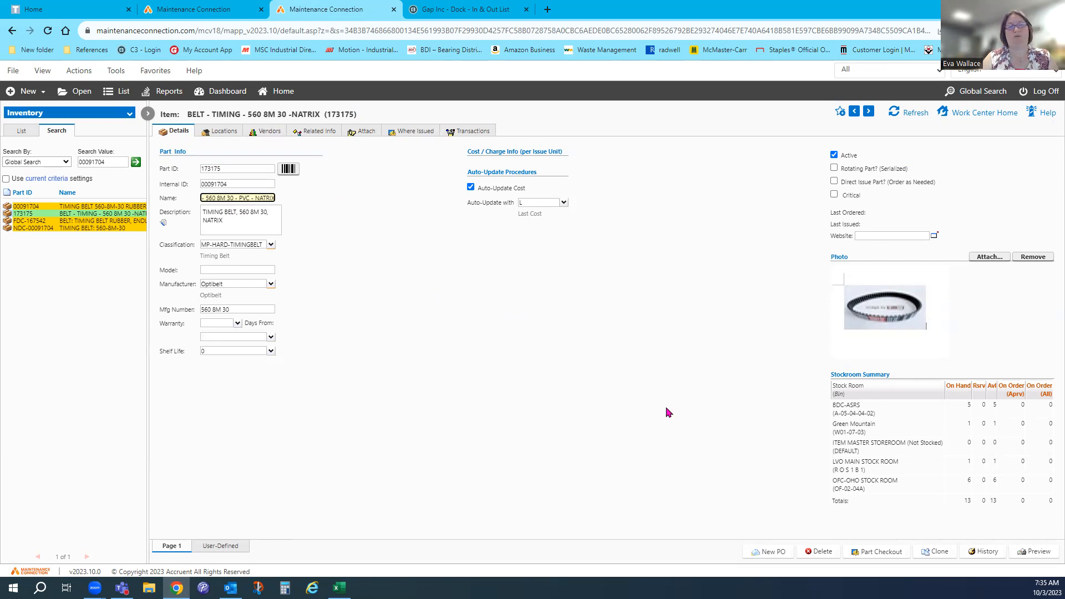
pyautogui.click(851, 431)
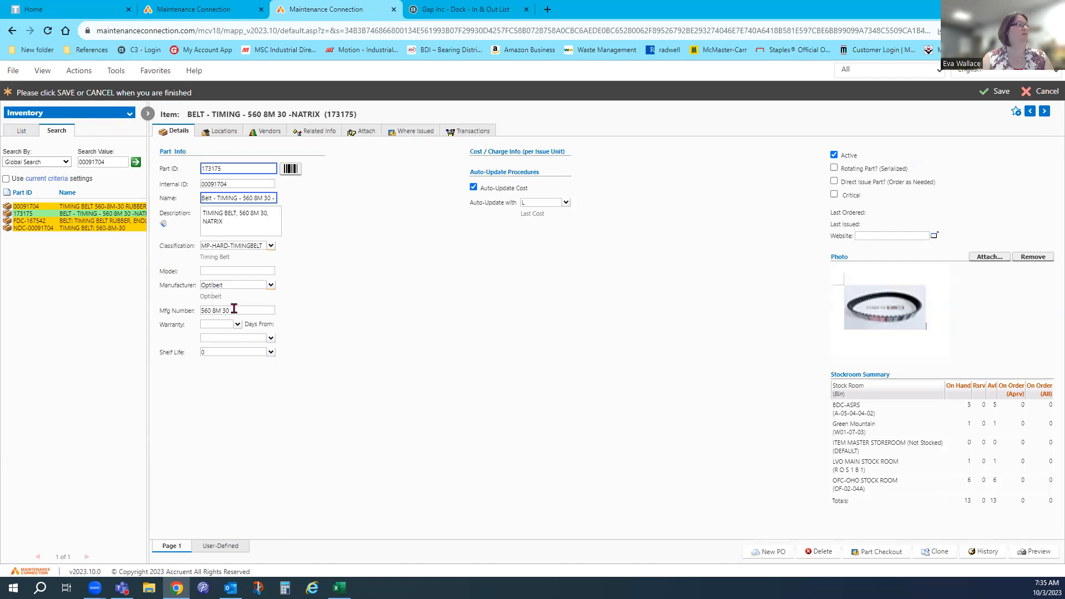
pyautogui.moveTo(233, 309); pyautogui.dragTo(199, 322)
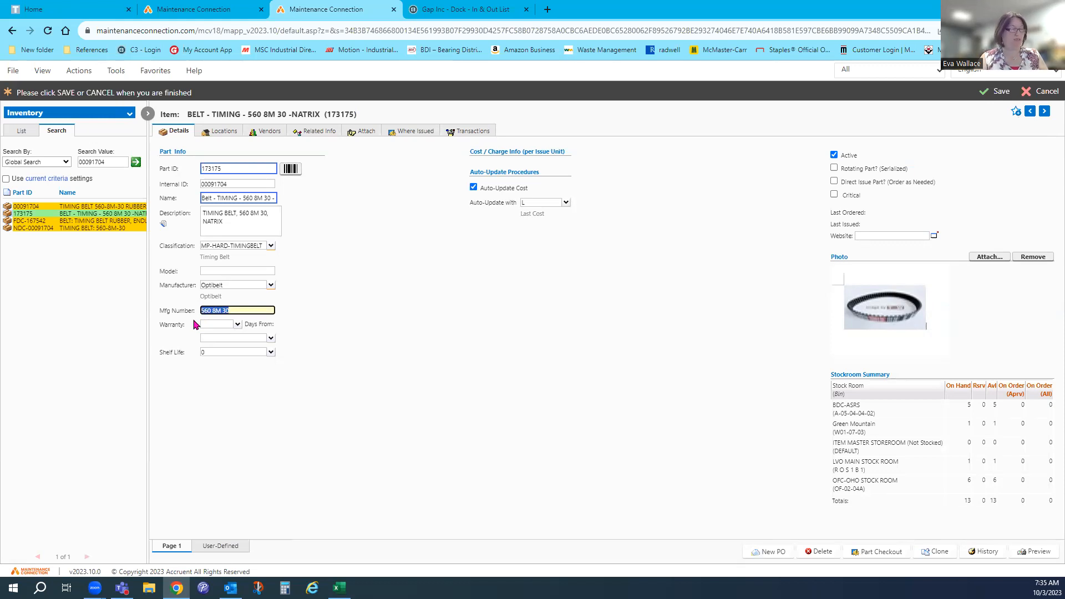
pyautogui.click(995, 91)
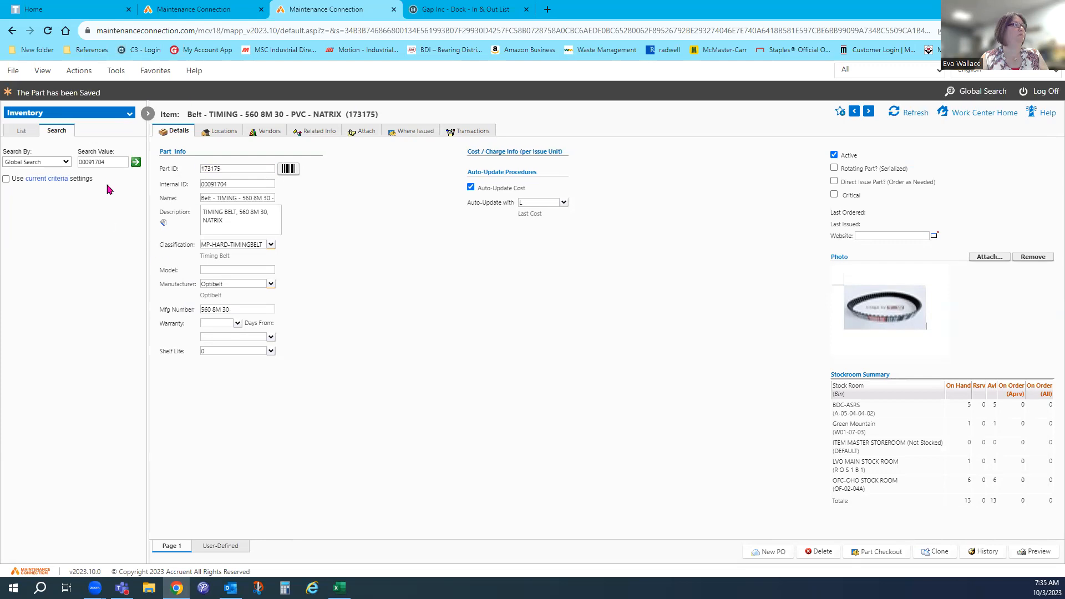
# Step: Search the inventory by Mfg Number for 560 8M 30
pyautogui.click(61, 165)
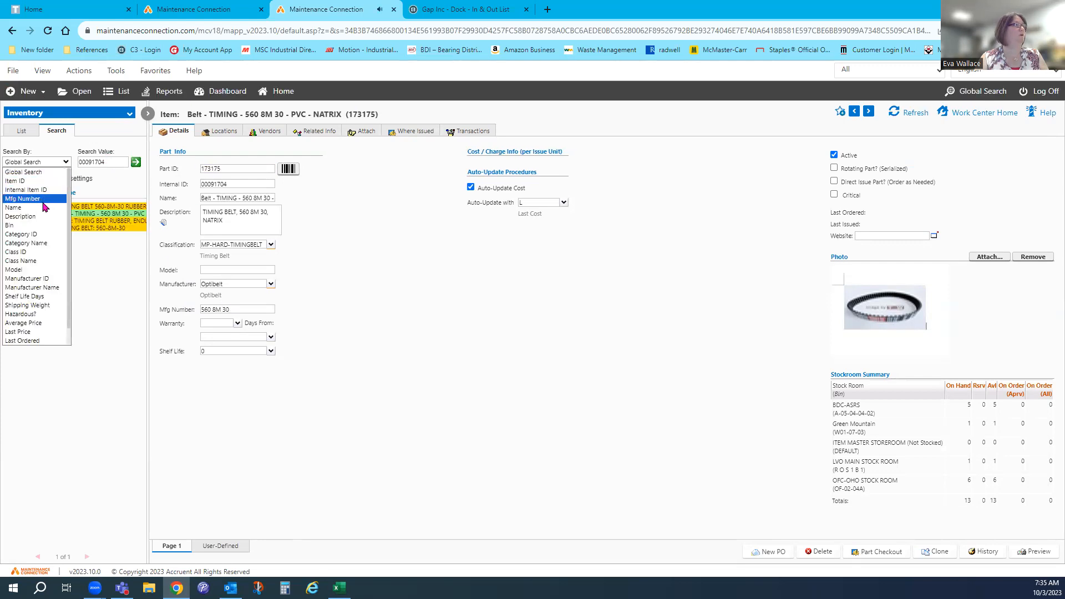
pyautogui.click(44, 201)
pyautogui.doubleClick(109, 161)
pyautogui.hotkey('ctrl', 'v')
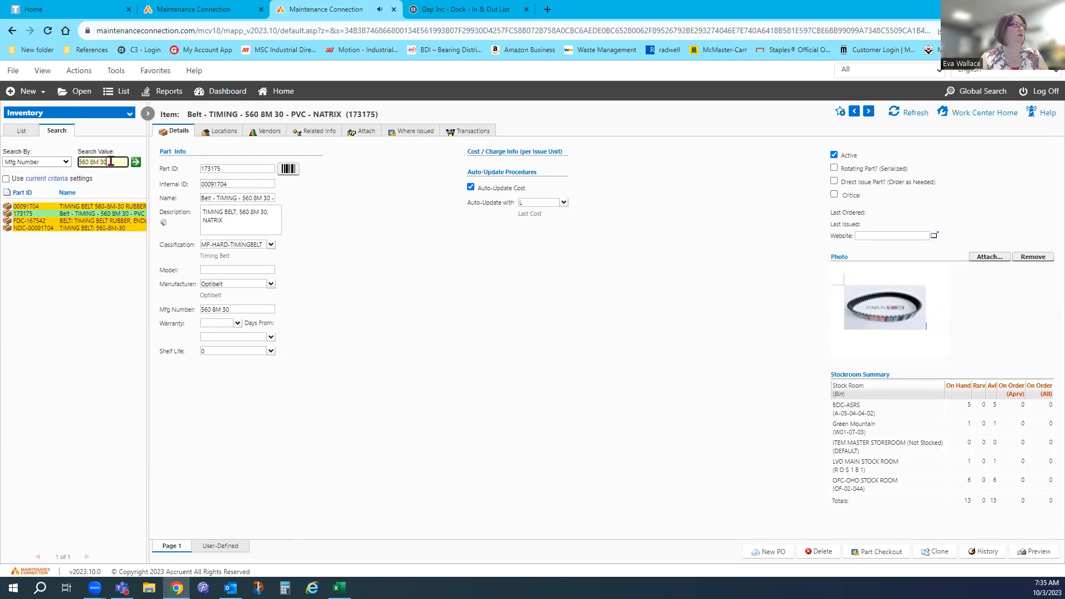
pyautogui.click(136, 162)
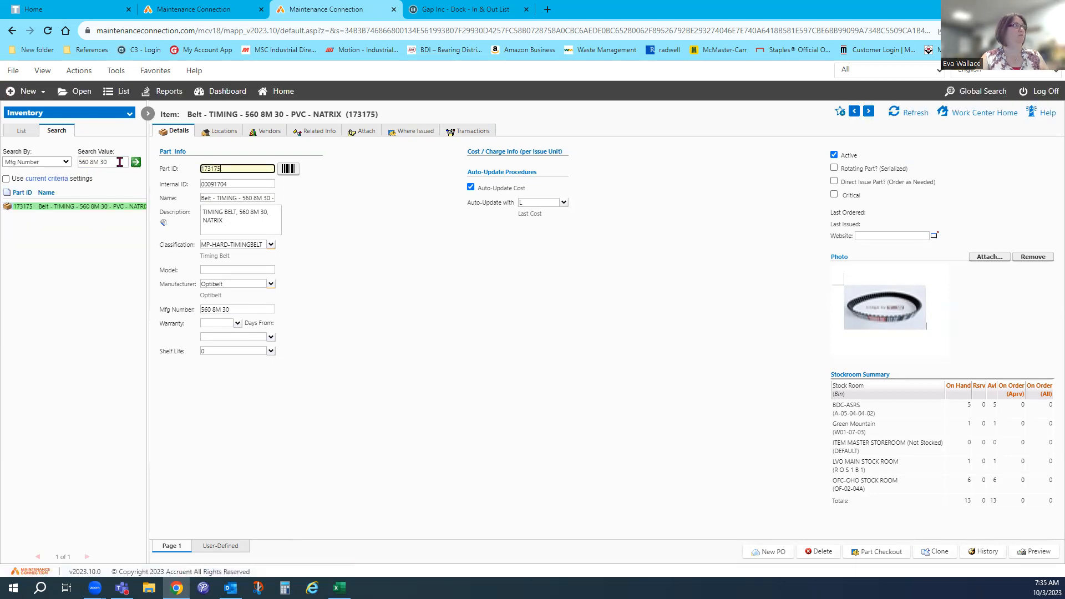
# Step: Search the inventory for 5608M30 without spaces, first by Mfg Number and again with Global Search
pyautogui.click(92, 162)
pyautogui.press('BackSpace')
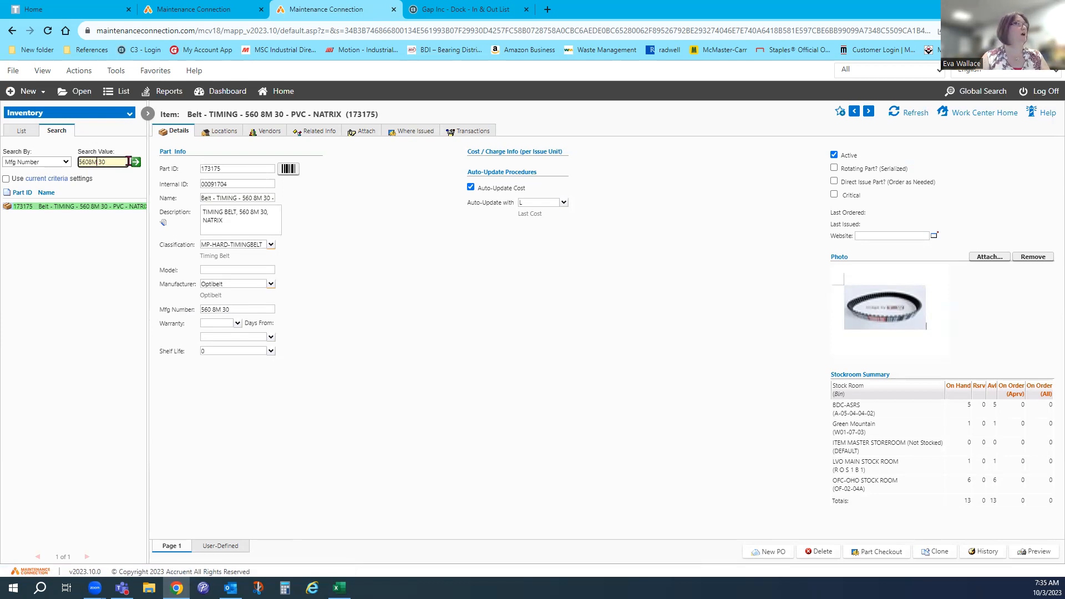
pyautogui.press('BackSpace')
pyautogui.press('Return')
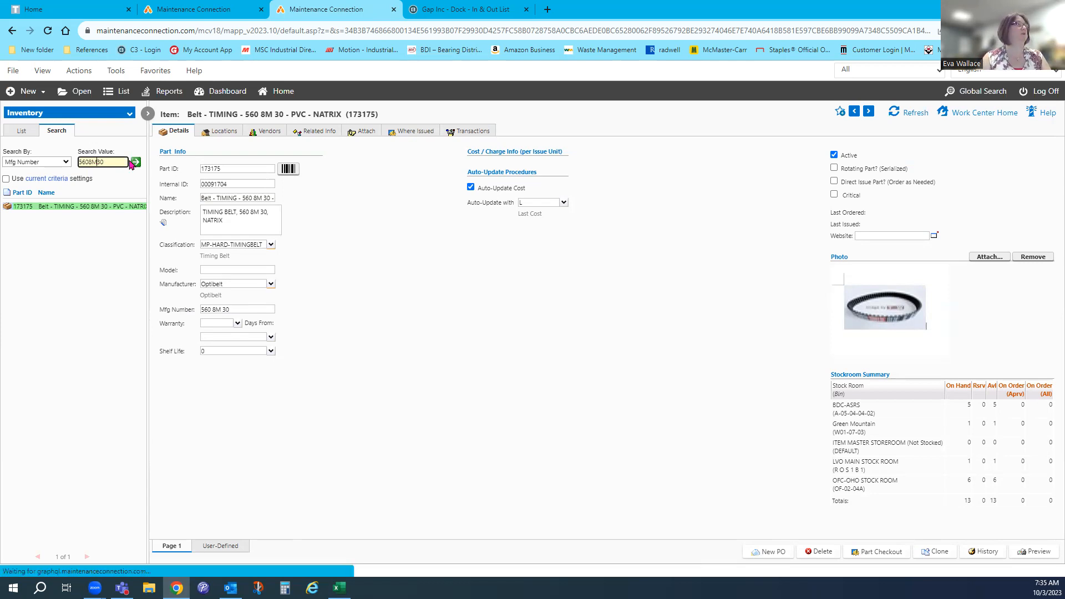
pyautogui.click(55, 163)
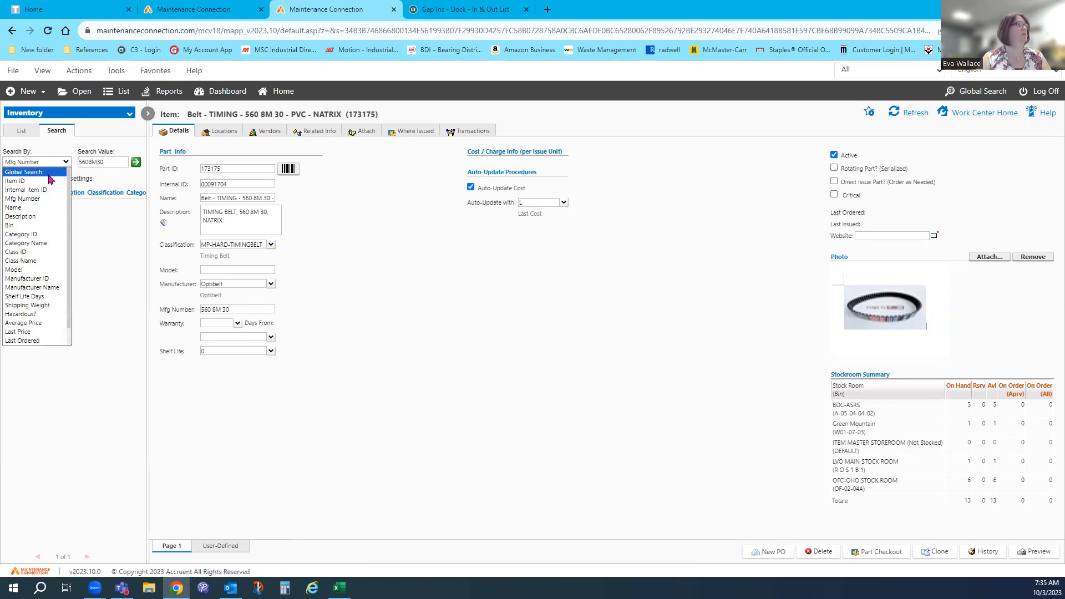
pyautogui.click(22, 170)
pyautogui.click(134, 163)
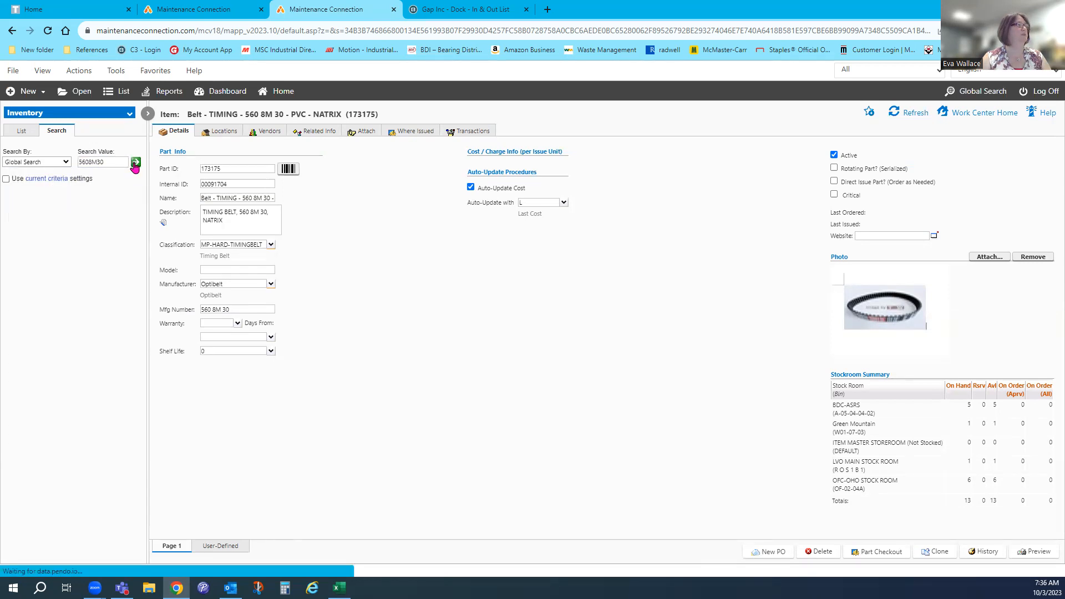
# Step: Search the inventory for the hyphenated 560-8M-30 with Global Search, and repeat the search by Mfg Number
pyautogui.click(89, 162)
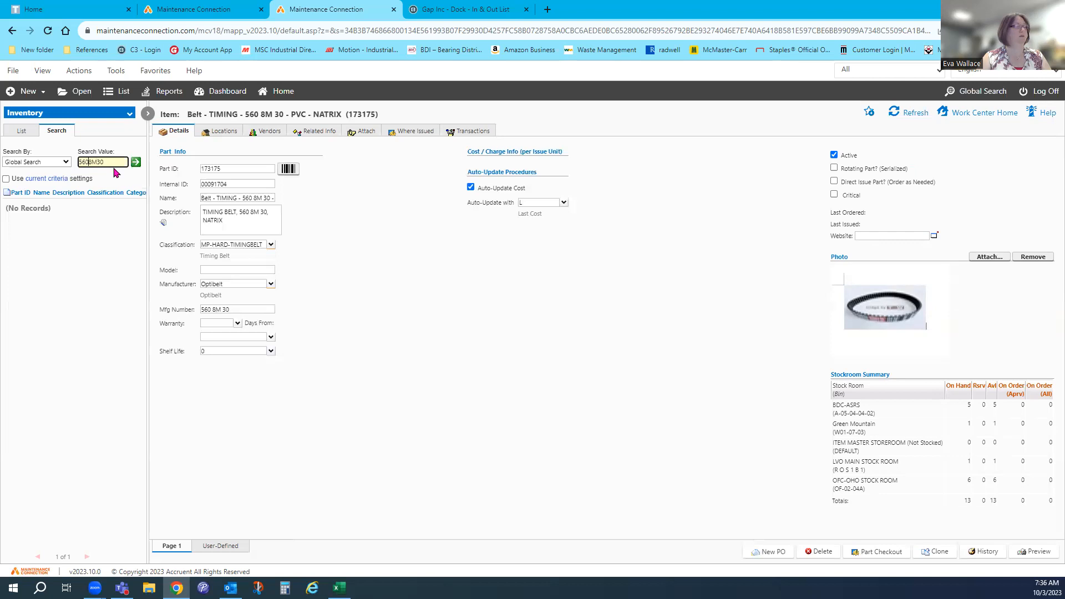
pyautogui.write('-8M')
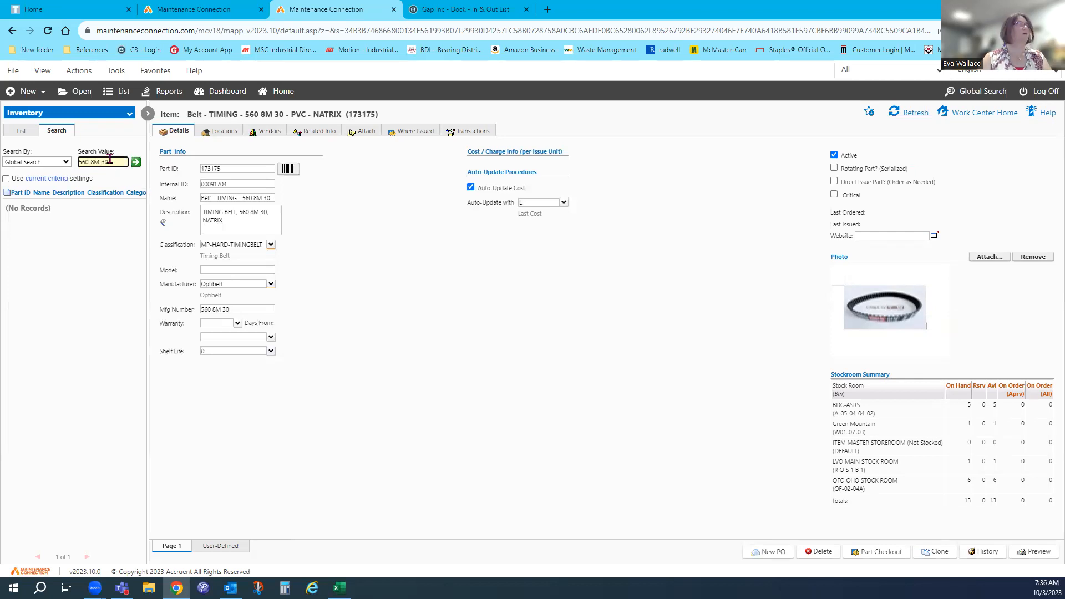
pyautogui.write('-')
pyautogui.press('Return')
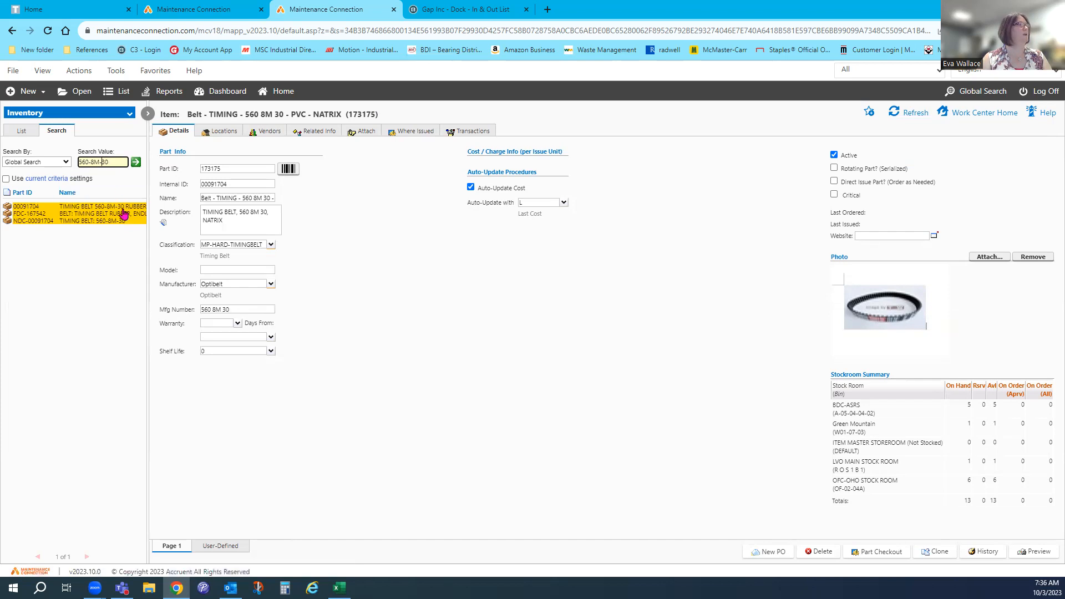
pyautogui.click(65, 162)
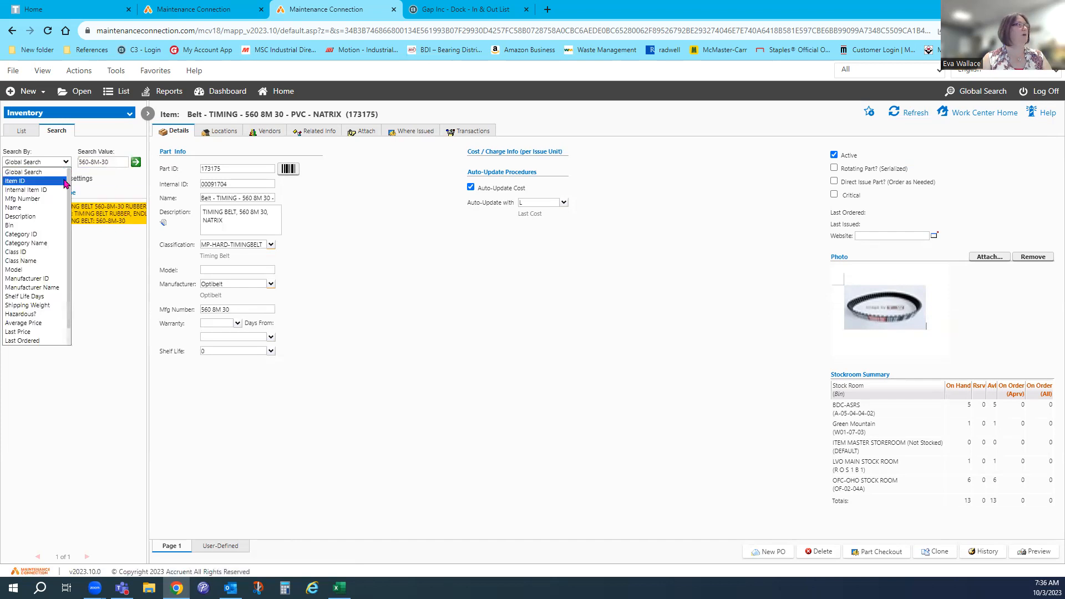
pyautogui.click(25, 199)
pyautogui.click(136, 162)
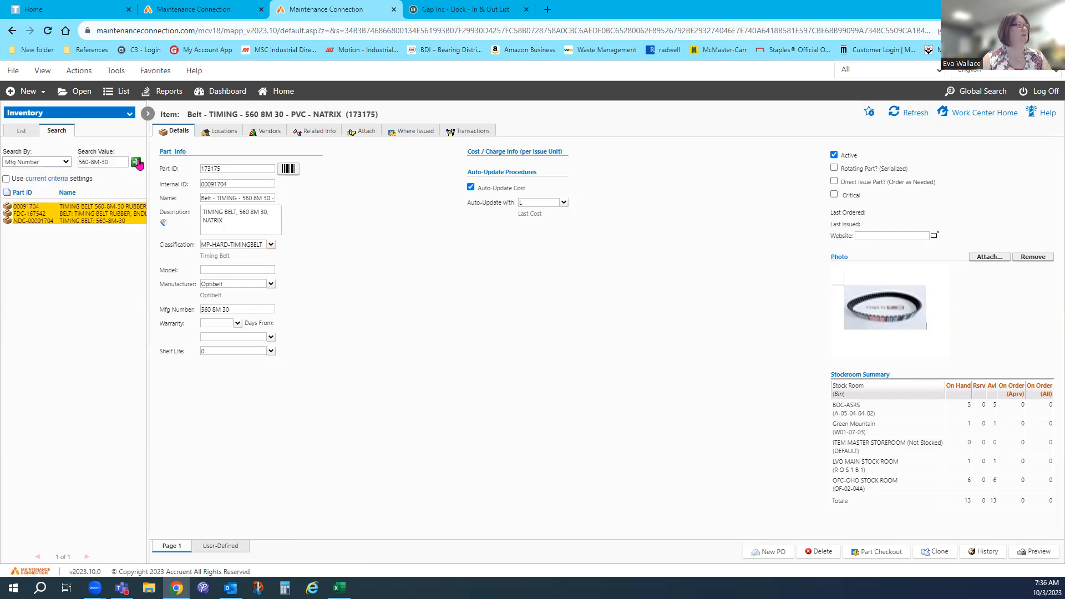